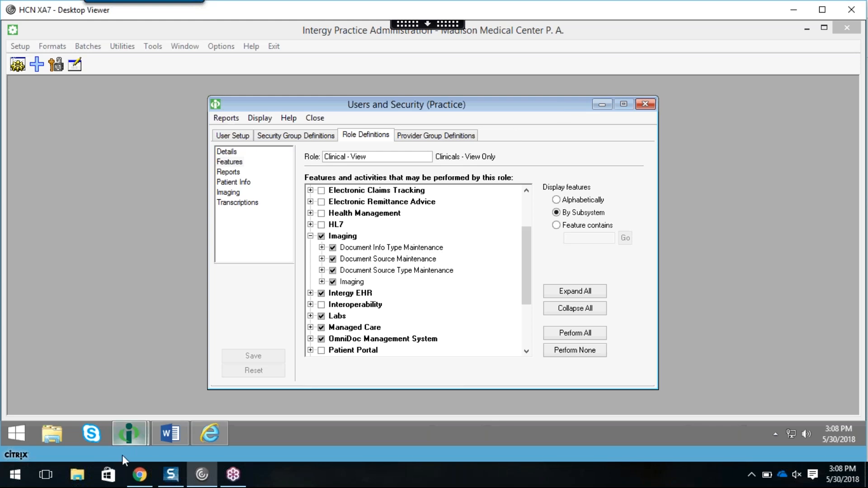
# Switch to the main Intergy window and display the Administration options available under Setup.
pyautogui.moveTo(127, 434)
pyautogui.click(117, 354)
pyautogui.moveTo(504, 137); pyautogui.dragTo(411, 107)
pyautogui.click(406, 47)
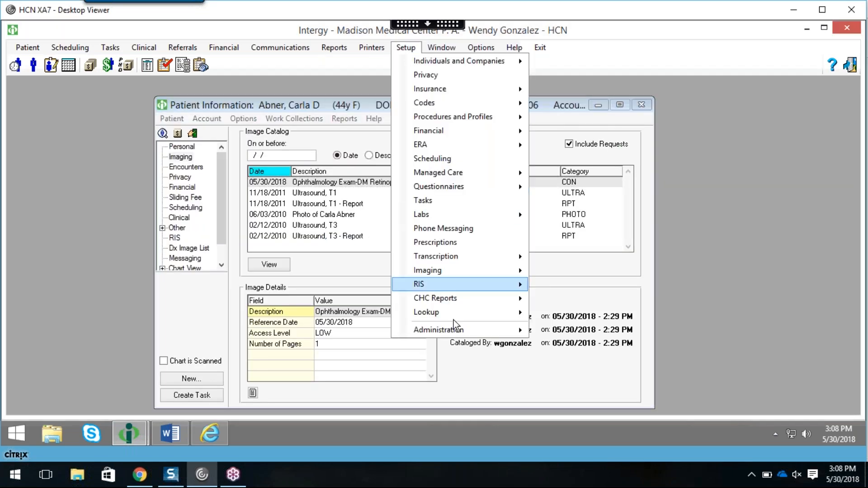
pyautogui.moveTo(455, 334)
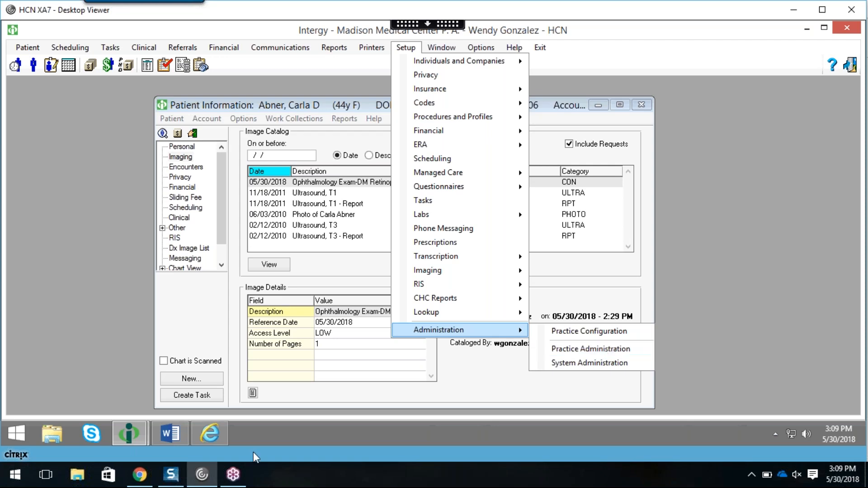
# Return to Practice Administration and show the features of the Clinical - View role by subsystem.
pyautogui.click(142, 429)
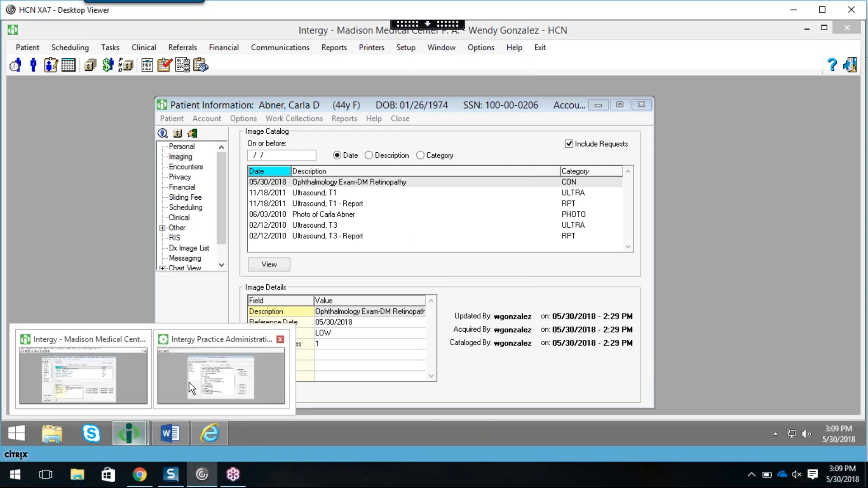
pyautogui.click(189, 383)
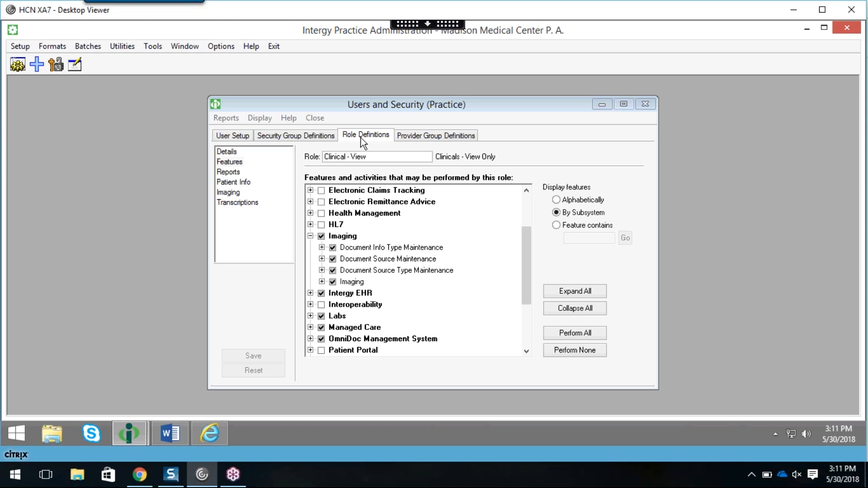
pyautogui.click(230, 164)
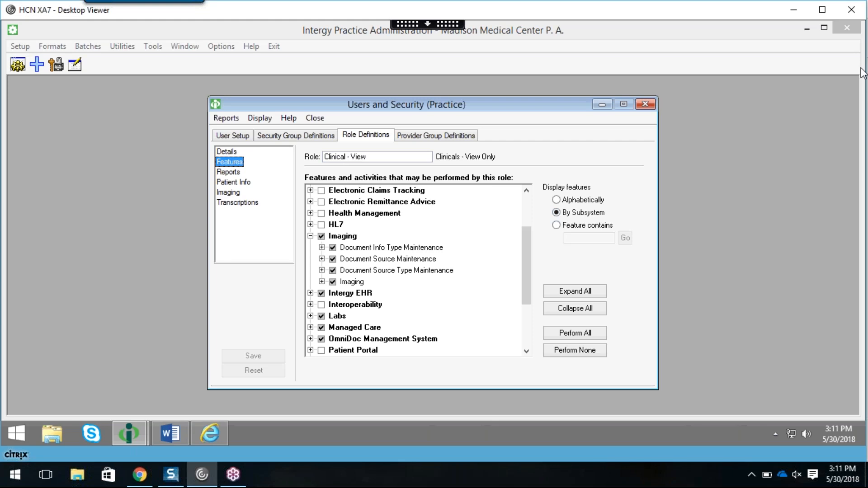
pyautogui.click(860, 36)
pyautogui.click(558, 215)
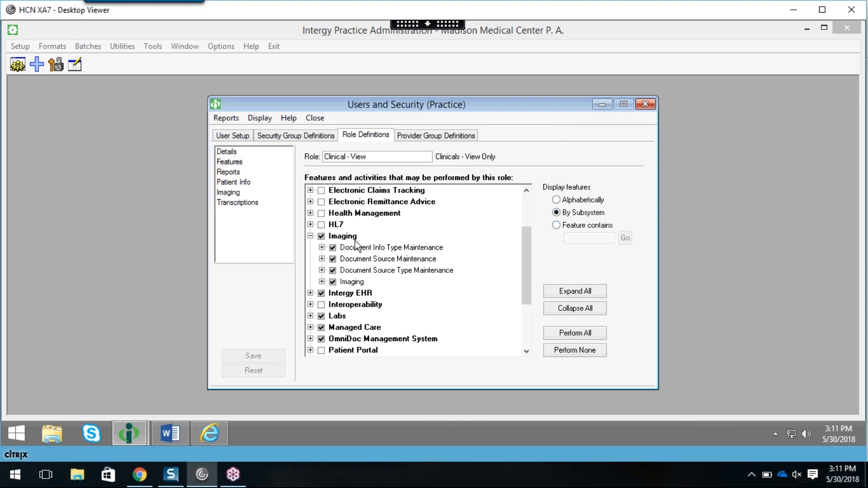
# Examine the activities under Document Info Type Maintenance in the Imaging subsystem, and collapse that feature again.
pyautogui.click(311, 237)
pyautogui.click(311, 236)
pyautogui.click(322, 283)
pyautogui.click(322, 282)
pyautogui.click(322, 248)
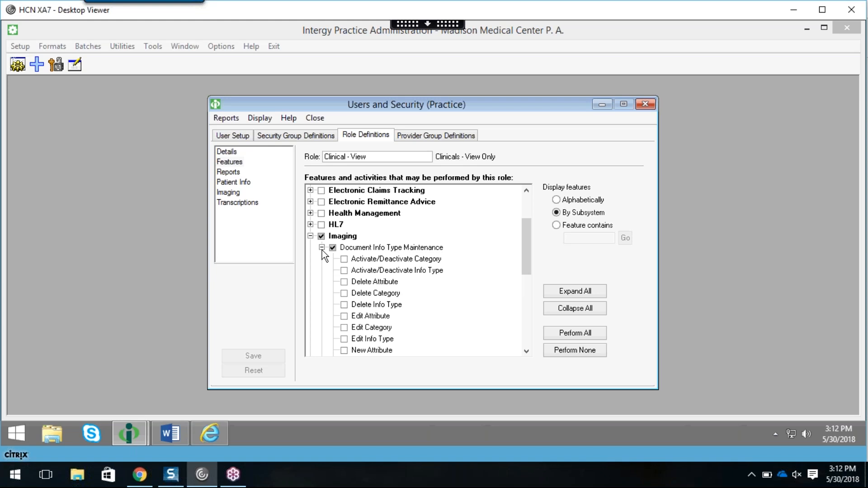
pyautogui.moveTo(525, 264); pyautogui.dragTo(526, 276)
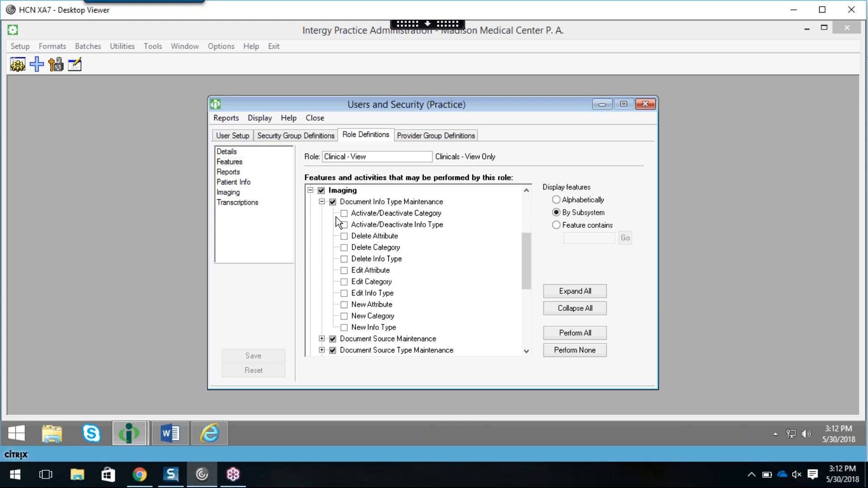
pyautogui.click(322, 202)
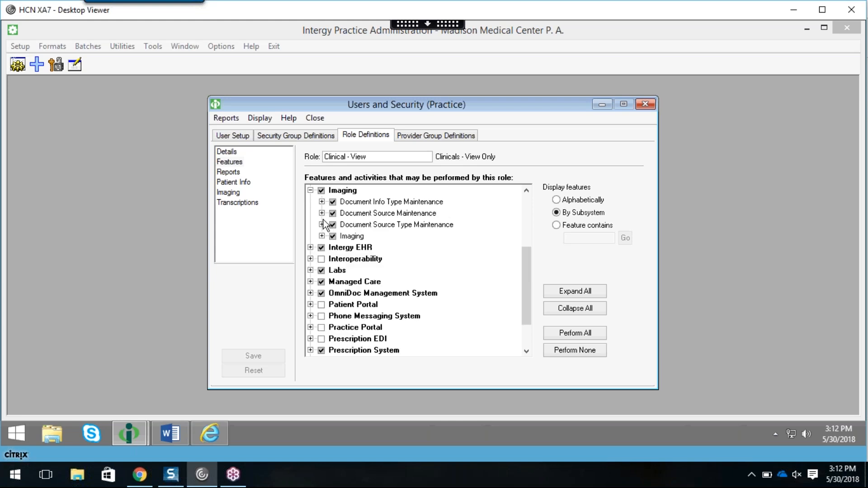
# Examine the activities of the Imaging feature and collapse the whole Imaging subsystem.
pyautogui.click(323, 236)
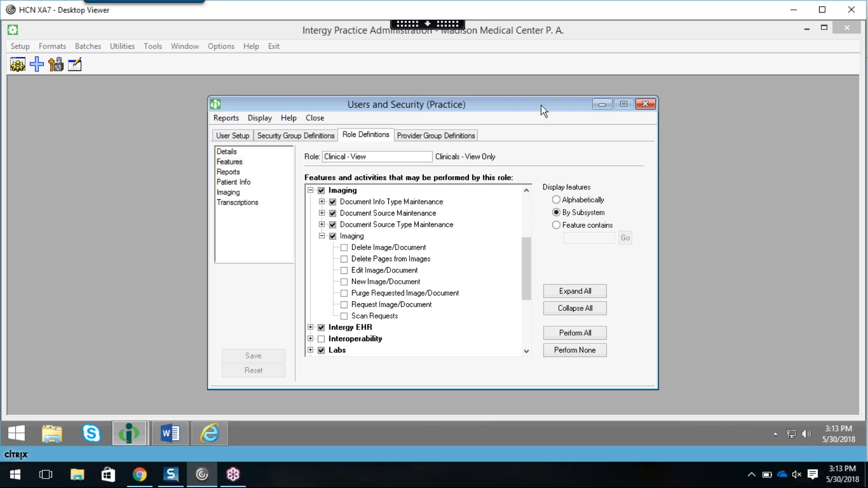
pyautogui.moveTo(523, 249); pyautogui.dragTo(526, 240)
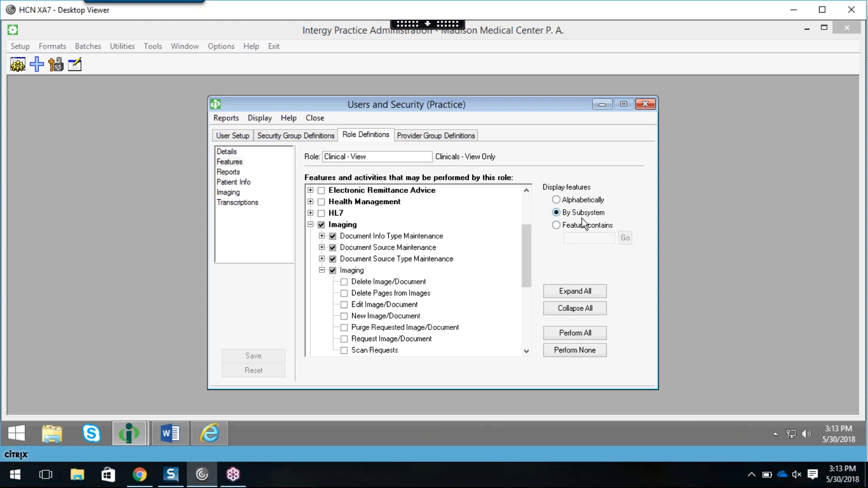
pyautogui.click(309, 225)
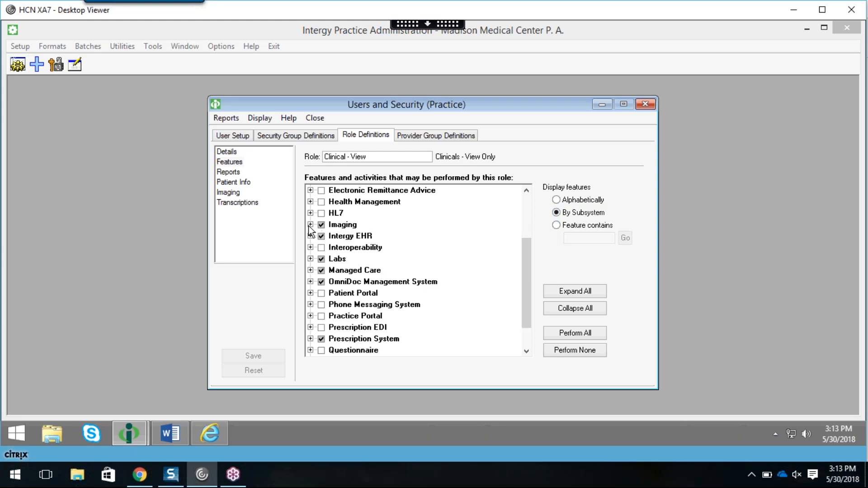
pyautogui.moveTo(530, 276); pyautogui.dragTo(531, 263)
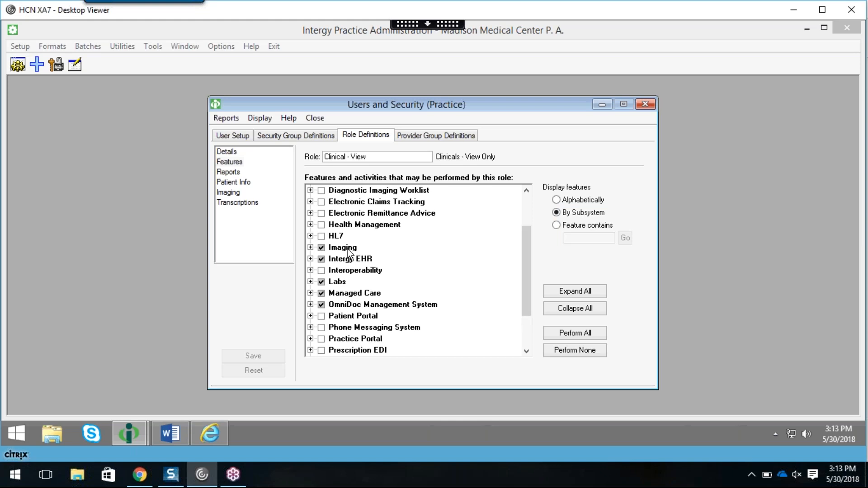
# Expand the Imaging subsystem again and show the image and document activities under its Imaging feature.
pyautogui.click(310, 248)
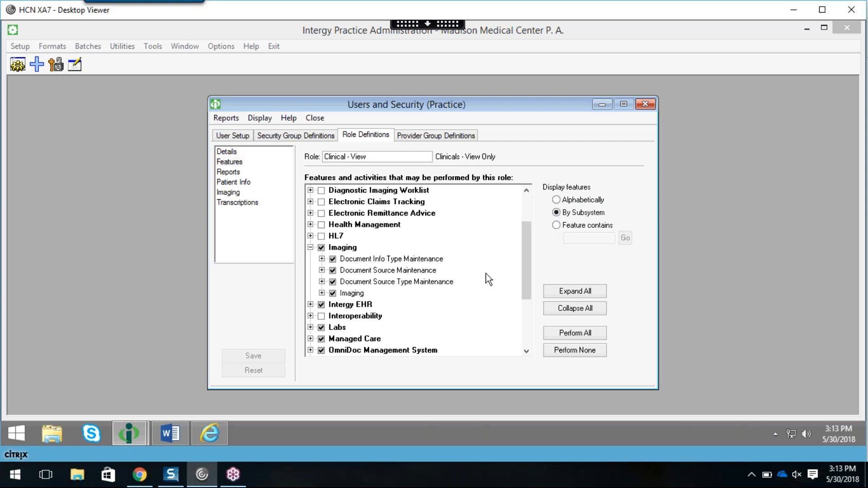
pyautogui.scroll(-1, 523, 270)
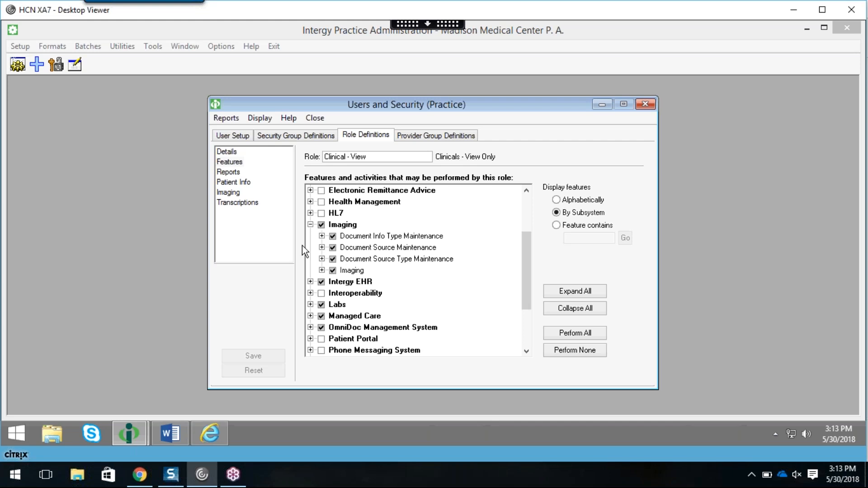
pyautogui.click(322, 271)
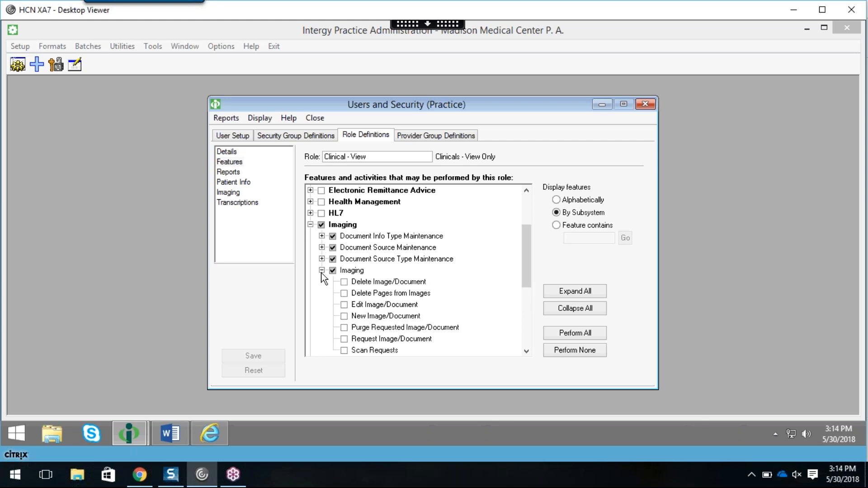
pyautogui.click(322, 271)
pyautogui.click(322, 270)
pyautogui.scroll(-1, 533, 267)
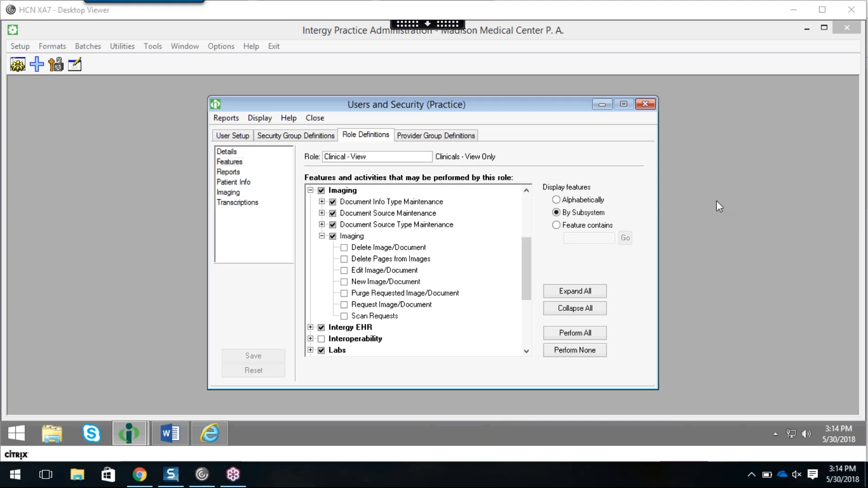
pyautogui.click(683, 184)
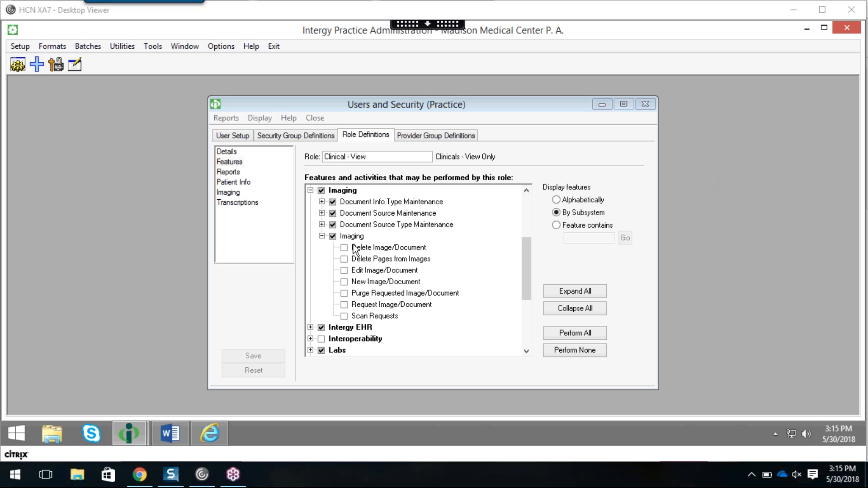
# Open the Imaging section of the Clinical - View role to list its viewable document info types.
pyautogui.click(565, 104)
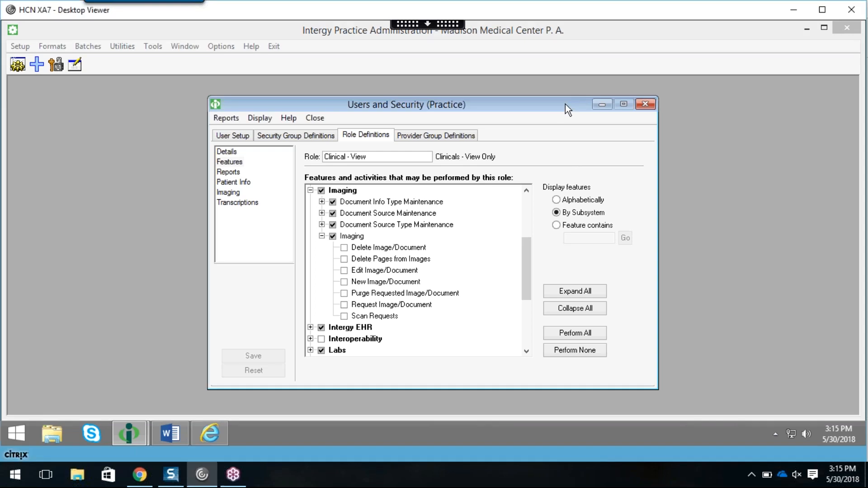
pyautogui.click(686, 34)
pyautogui.click(685, 33)
pyautogui.click(229, 163)
pyautogui.click(235, 196)
pyautogui.moveTo(389, 107); pyautogui.dragTo(409, 106)
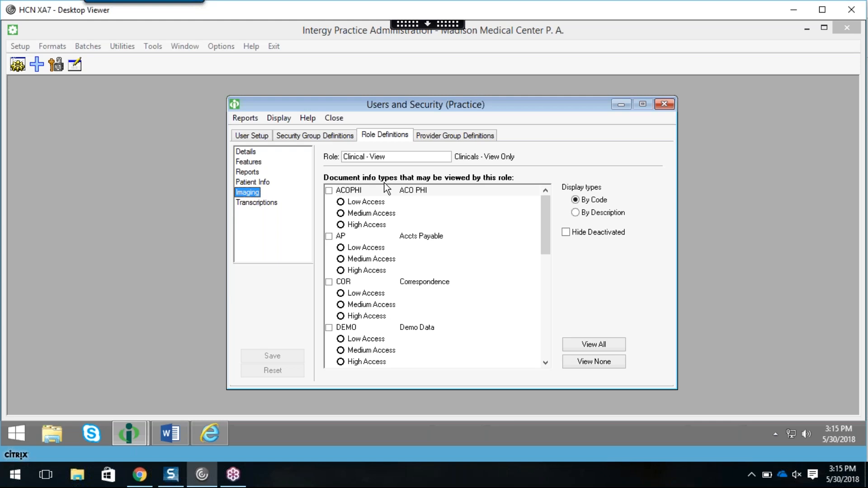
# Switch to the Imaging document in Word, show the Document Details category, and close Document Recovery while keeping the recovered files.
pyautogui.click(169, 434)
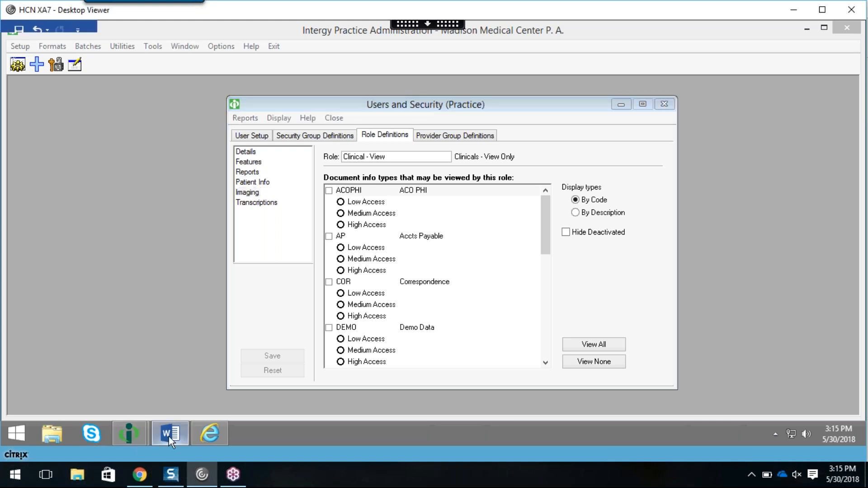
pyautogui.scroll(5, 522, 140)
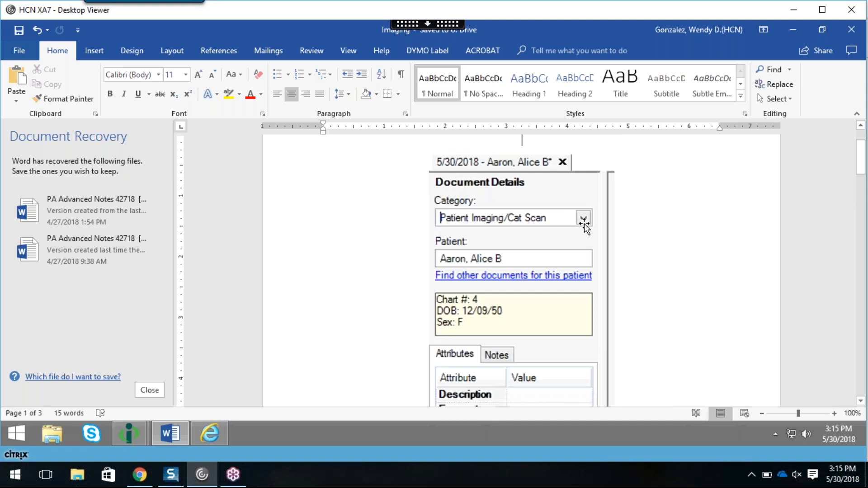
pyautogui.click(158, 392)
pyautogui.click(267, 185)
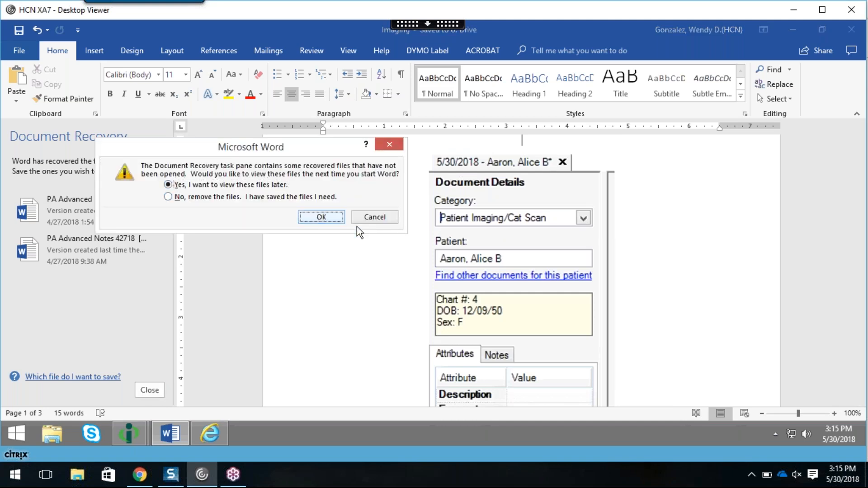
pyautogui.click(321, 217)
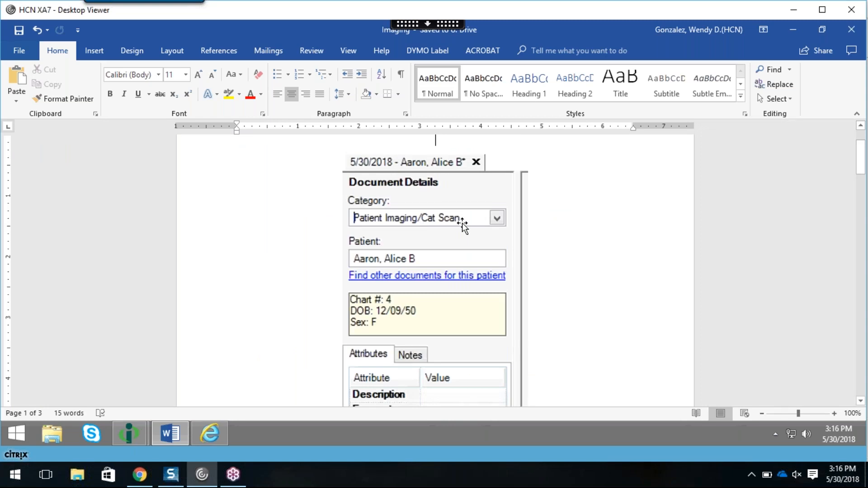
# Switch to Intergy to show the patient's image catalog, and return to the role's imaging settings in Practice Administration.
pyautogui.click(210, 438)
pyautogui.click(183, 434)
pyautogui.click(131, 433)
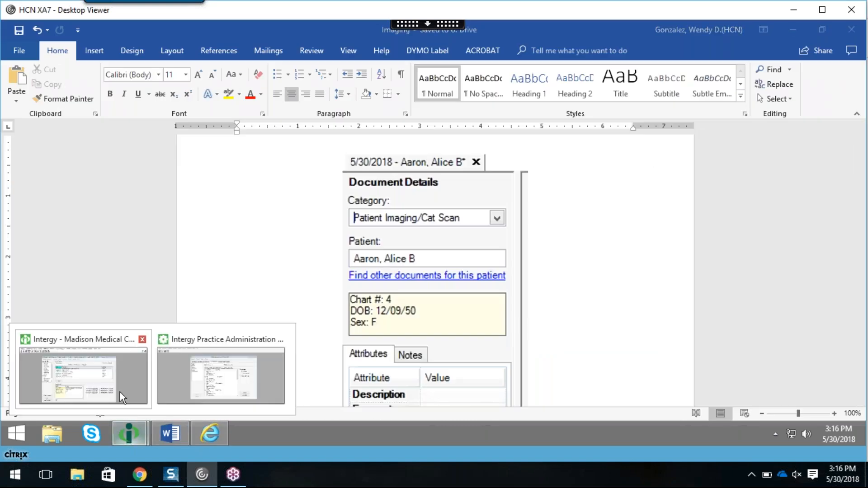
pyautogui.click(120, 392)
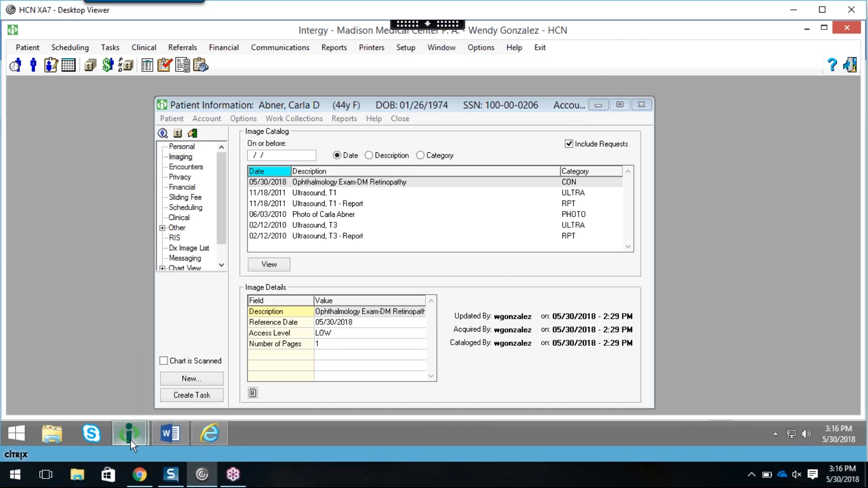
pyautogui.moveTo(131, 441)
pyautogui.click(206, 389)
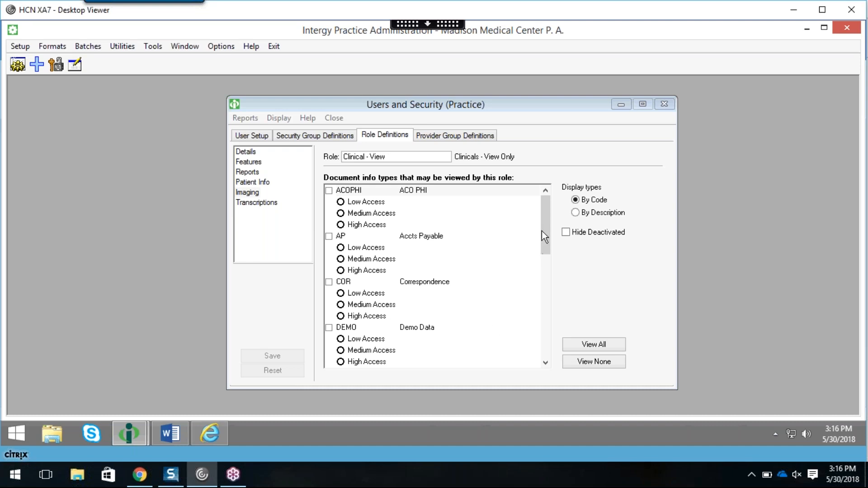
# Allow the Clinical - View role to view the PI (Patient Imaging) document info type with Medium Access.
pyautogui.moveTo(544, 237); pyautogui.dragTo(547, 325)
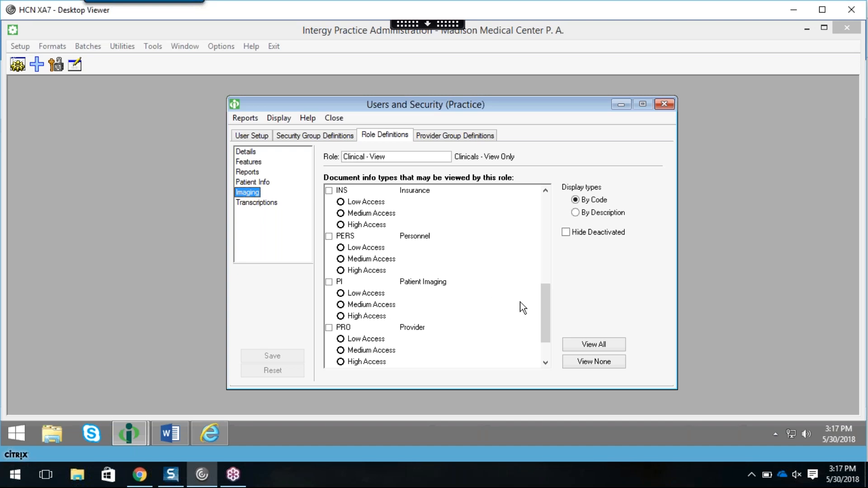
pyautogui.moveTo(545, 314); pyautogui.dragTo(551, 240)
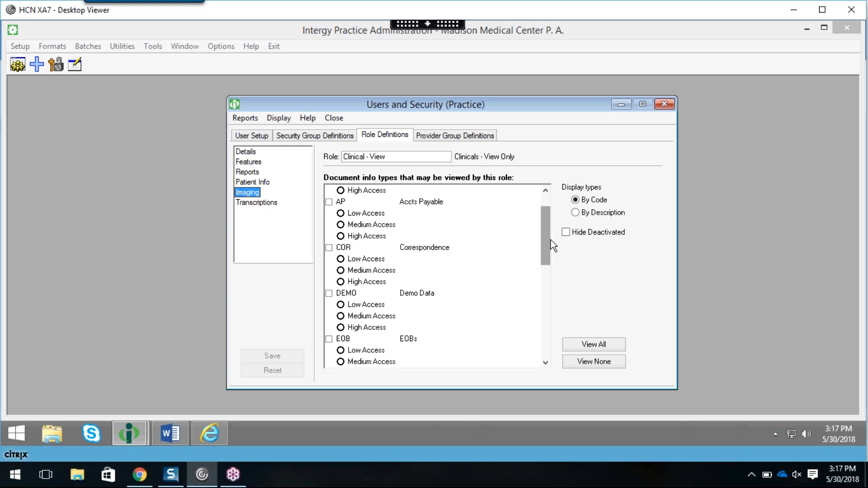
pyautogui.moveTo(551, 240); pyautogui.dragTo(555, 313)
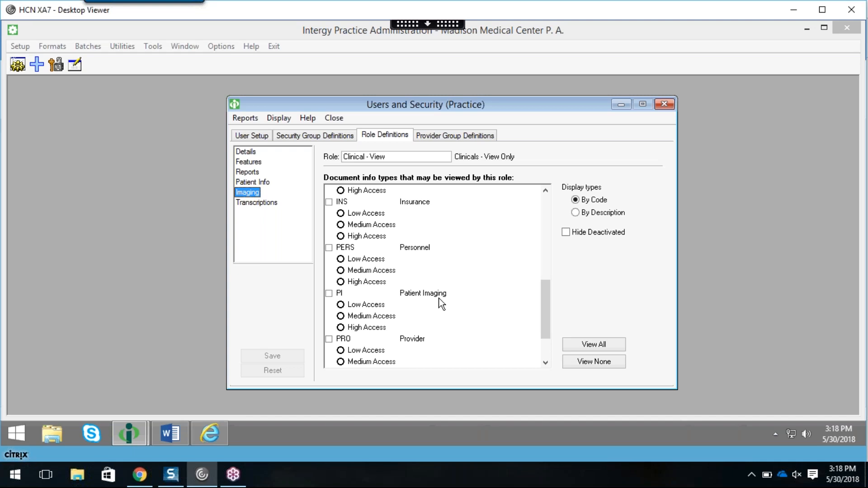
pyautogui.click(329, 293)
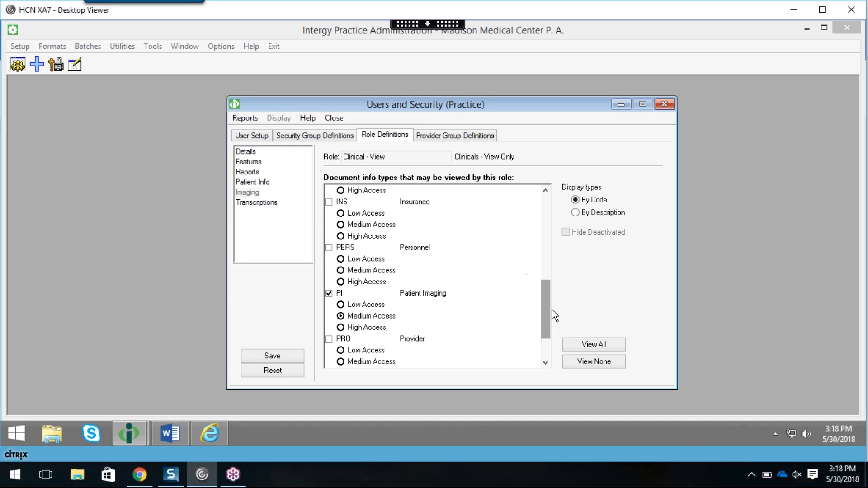
# Check the remaining document info types and save the role's imaging access settings.
pyautogui.moveTo(546, 277); pyautogui.dragTo(542, 248)
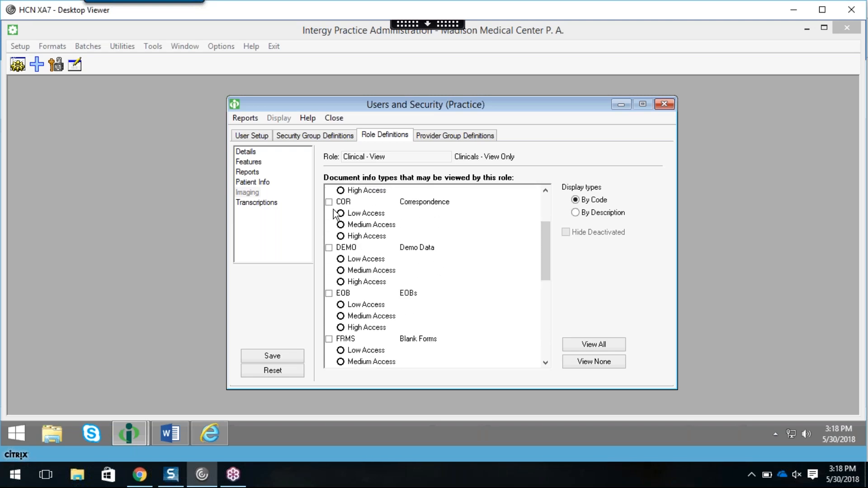
pyautogui.moveTo(544, 257); pyautogui.dragTo(545, 331)
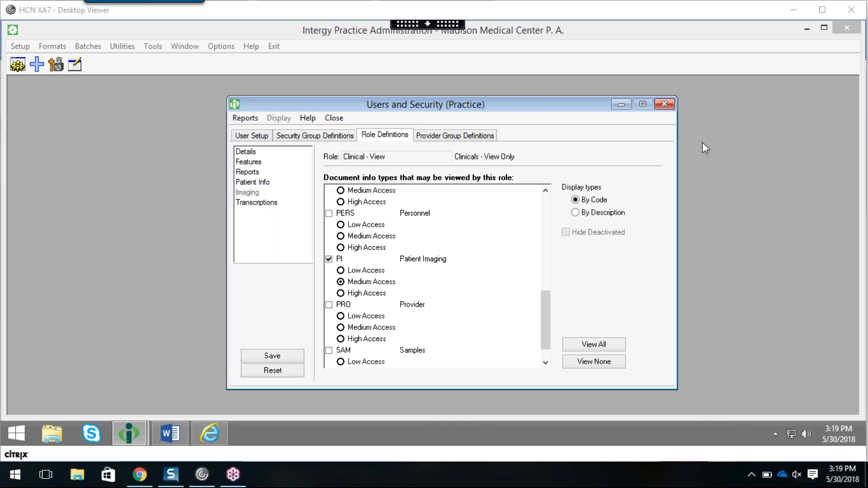
pyautogui.click(638, 268)
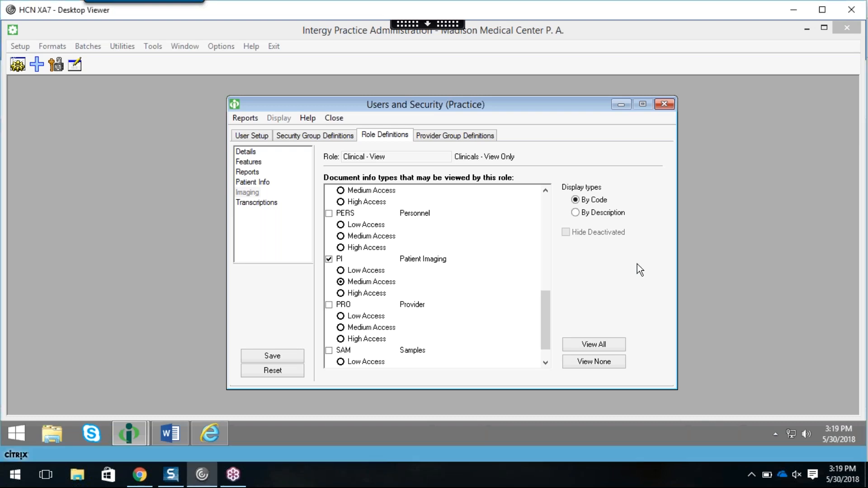
pyautogui.moveTo(557, 113); pyautogui.dragTo(485, 110)
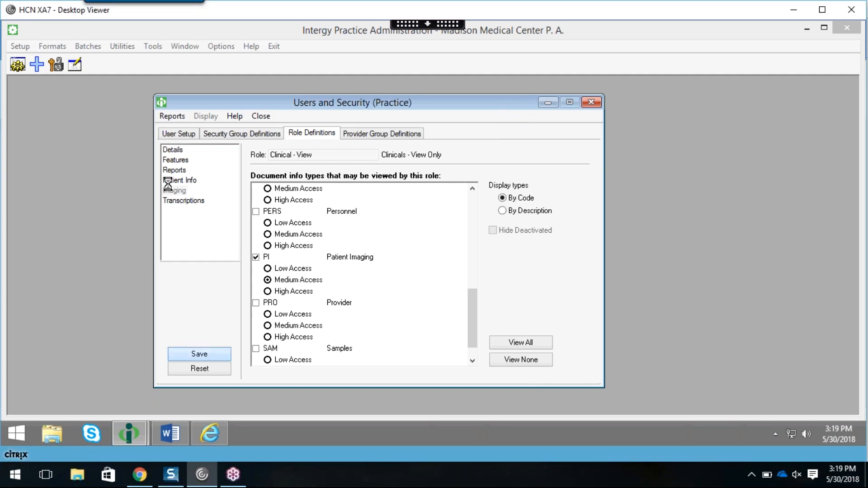
# Reopen the Clinical - View role's imaging settings and check the access set for the Patient Imaging document info type.
pyautogui.click(177, 161)
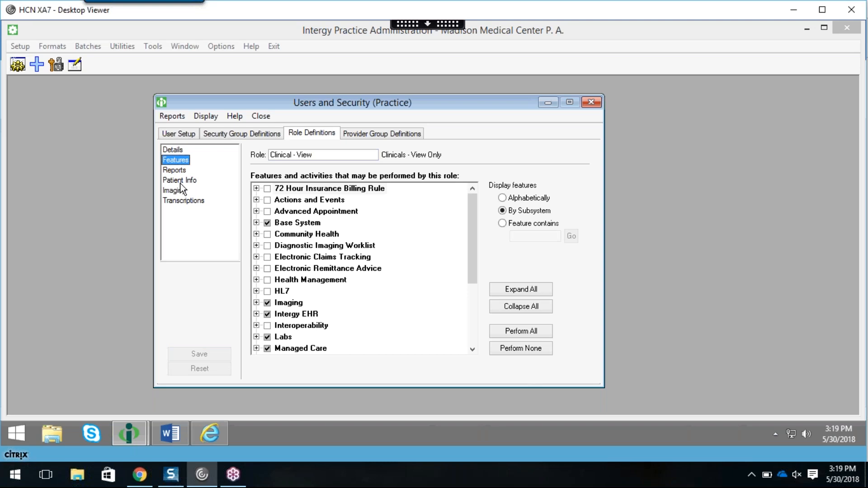
pyautogui.click(181, 182)
pyautogui.click(180, 190)
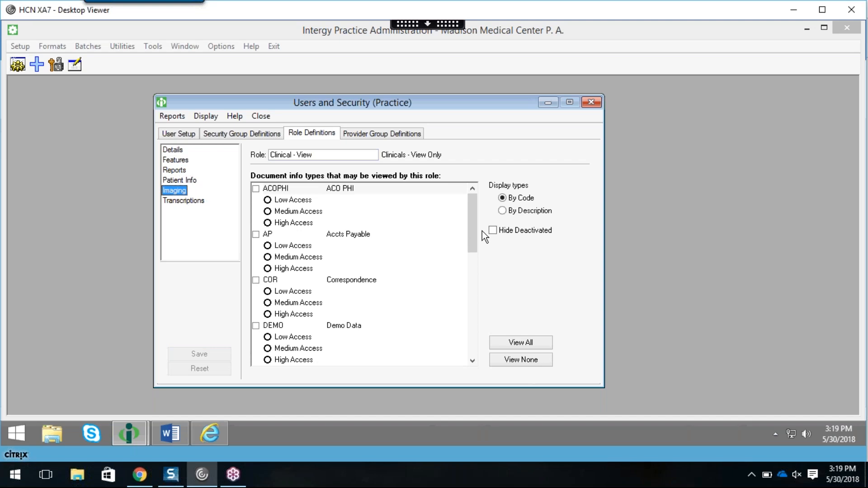
pyautogui.moveTo(476, 227); pyautogui.dragTo(474, 304)
pyautogui.click(256, 314)
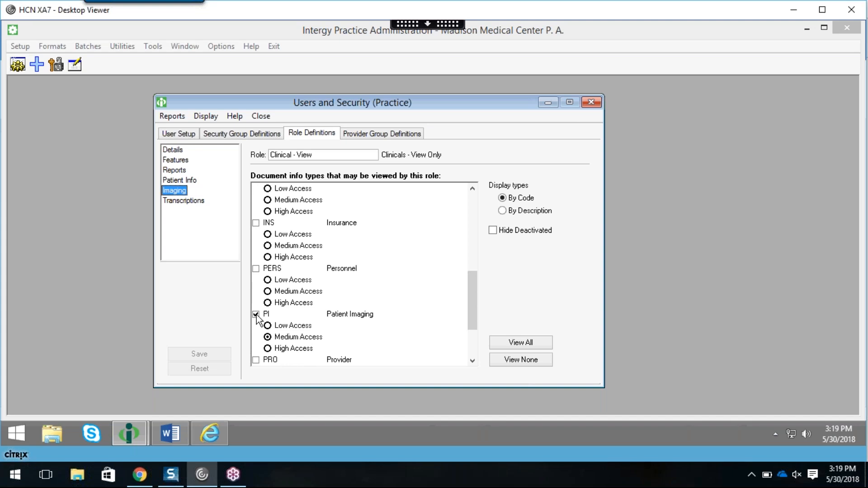
pyautogui.click(860, 132)
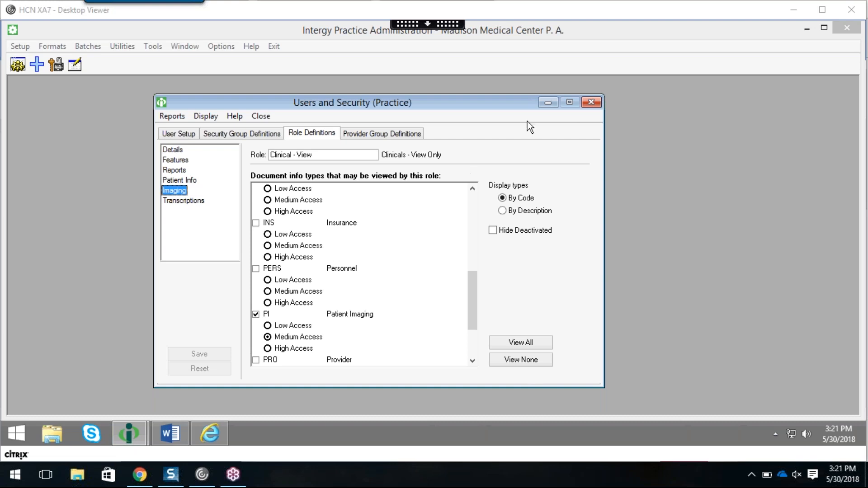
pyautogui.click(509, 103)
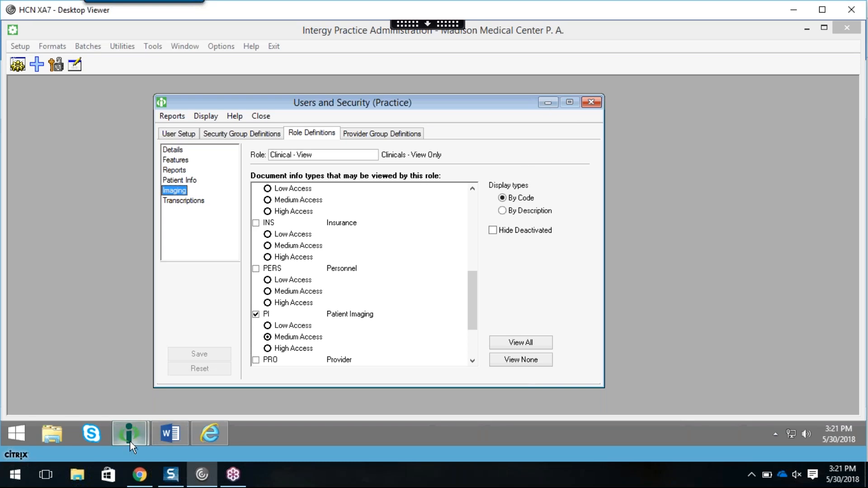
# Switch to the patient's information window in Intergy and start a new imaging document for the patient.
pyautogui.moveTo(129, 441)
pyautogui.click(128, 373)
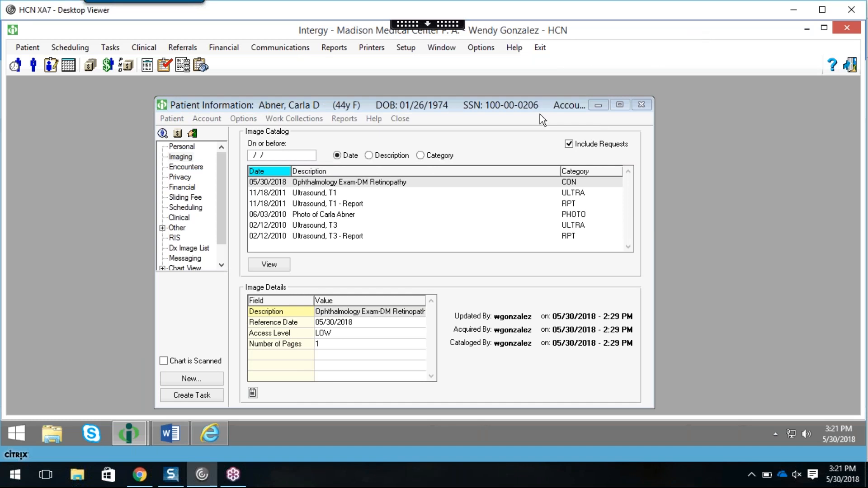
pyautogui.moveTo(522, 109); pyautogui.dragTo(558, 102)
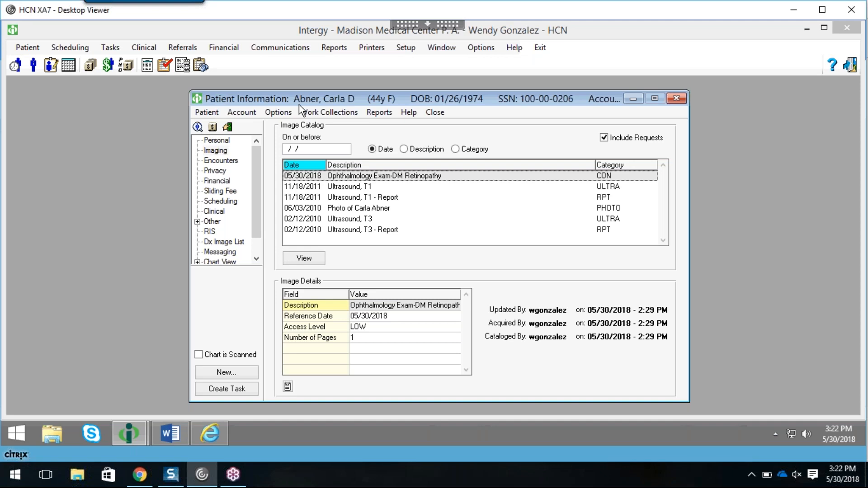
pyautogui.click(214, 152)
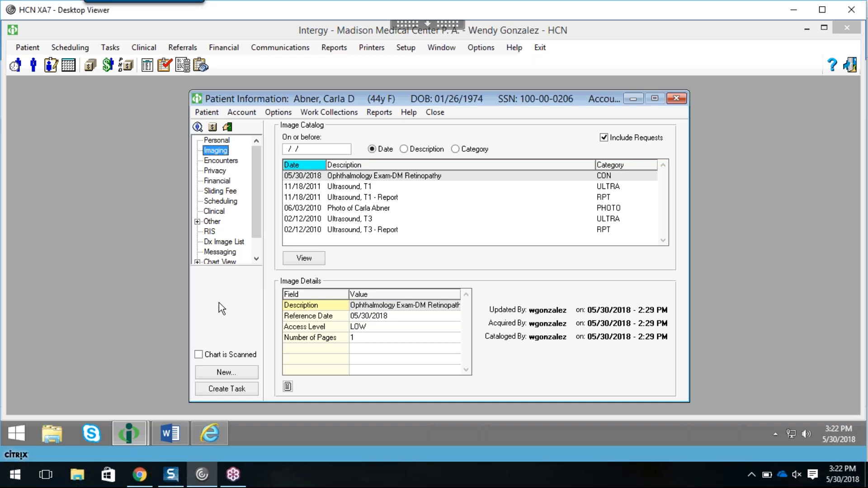
pyautogui.click(228, 373)
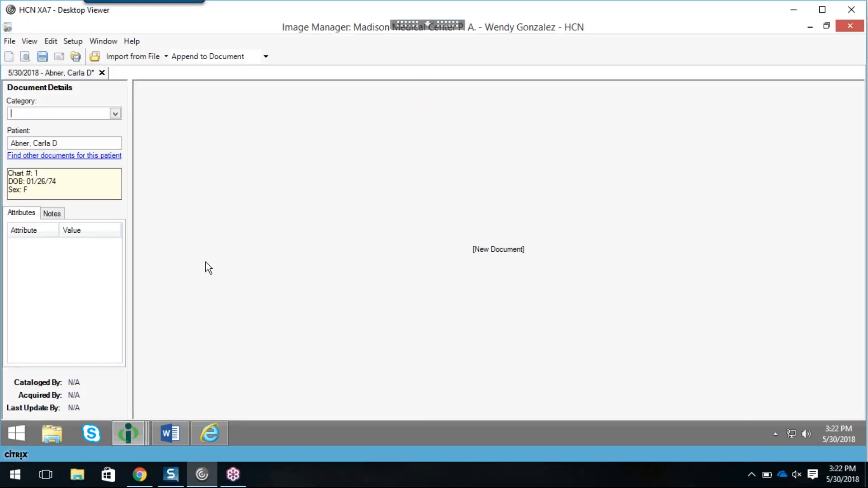
# Compare the new document's available categories with the role's viewable document info types in Practice Administration, then return to Image Manager.
pyautogui.click(116, 117)
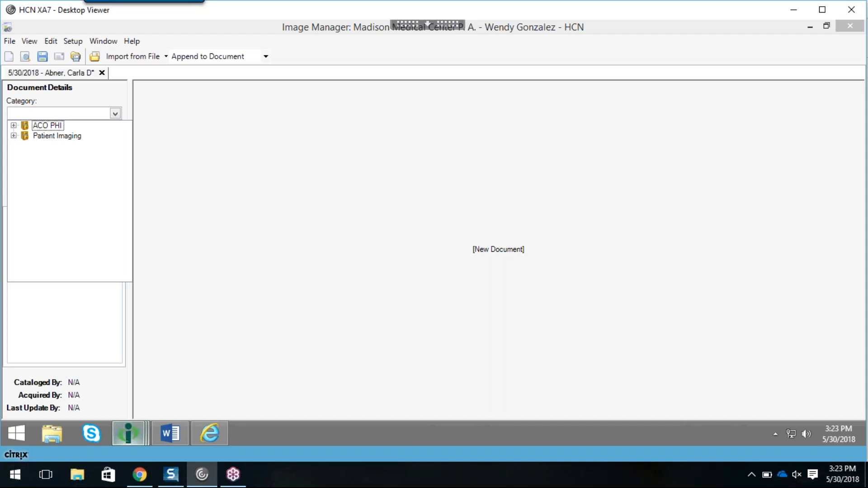
pyautogui.moveTo(125, 431)
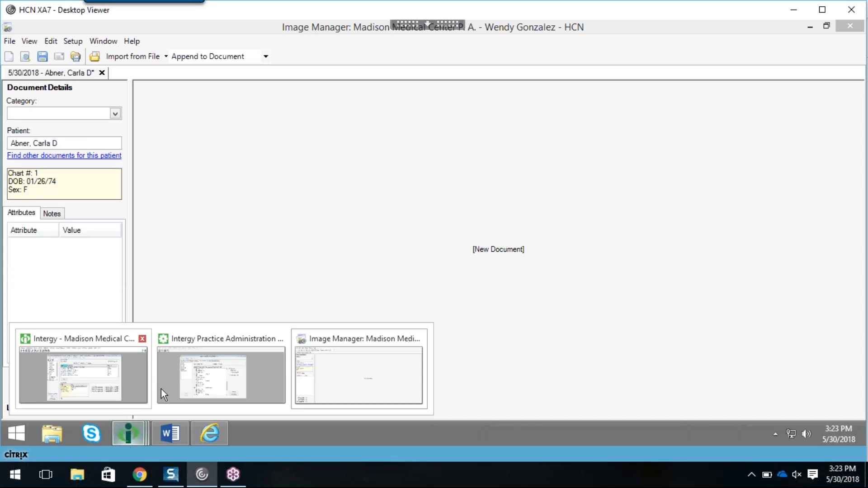
pyautogui.click(213, 376)
pyautogui.moveTo(472, 301); pyautogui.dragTo(465, 336)
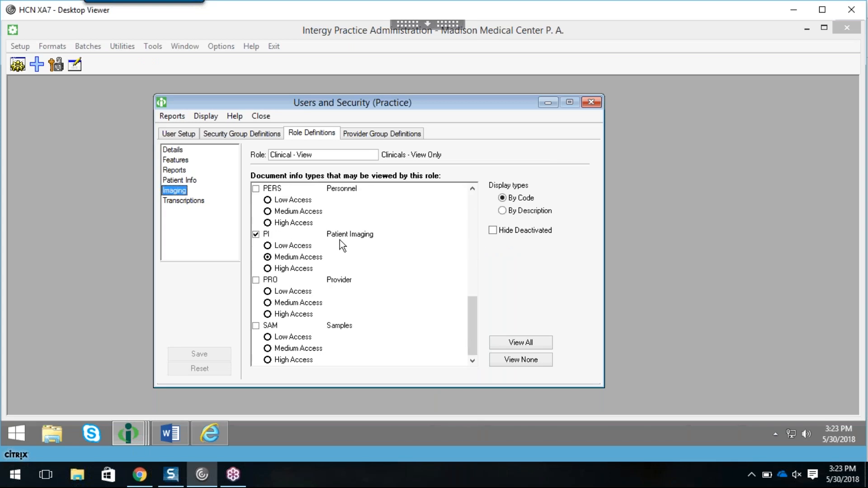
pyautogui.click(140, 434)
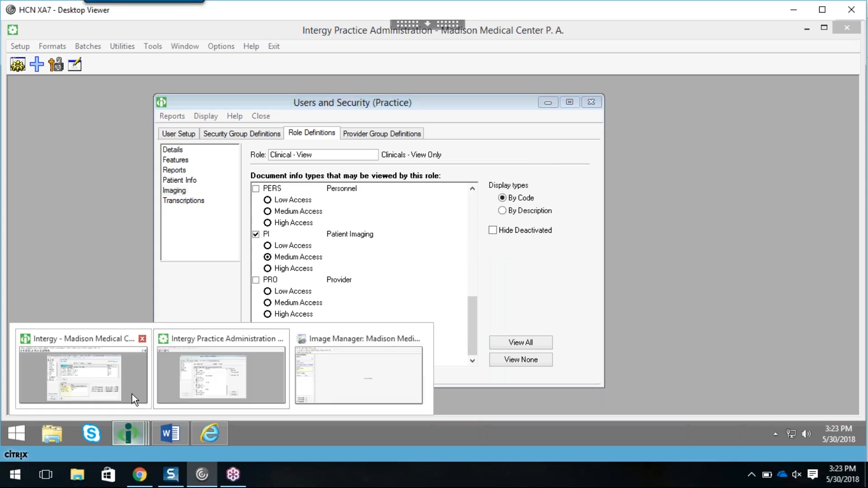
pyautogui.click(382, 366)
# Set the new document's category to Hospital Records under Patient Imaging.
pyautogui.click(115, 113)
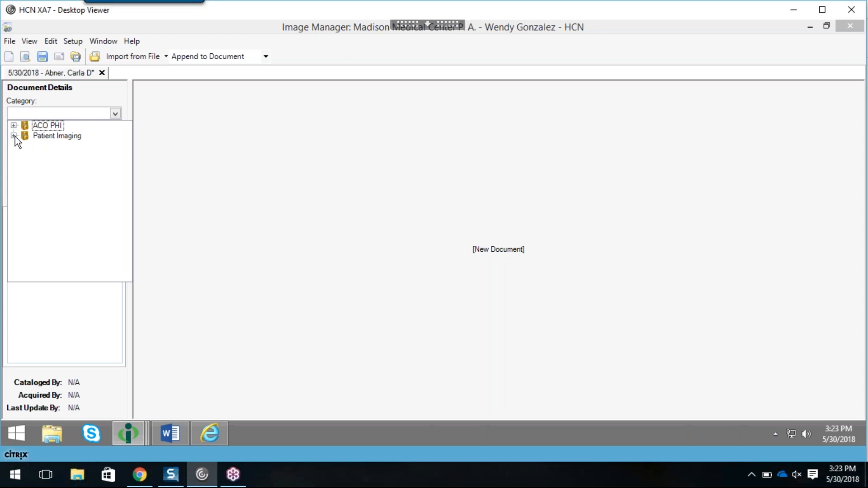
pyautogui.doubleClick(37, 137)
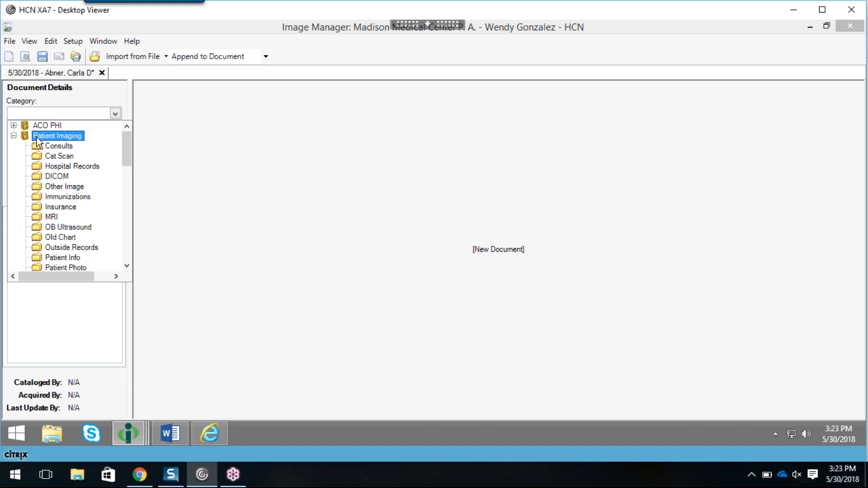
pyautogui.moveTo(128, 151); pyautogui.dragTo(129, 151)
pyautogui.click(69, 168)
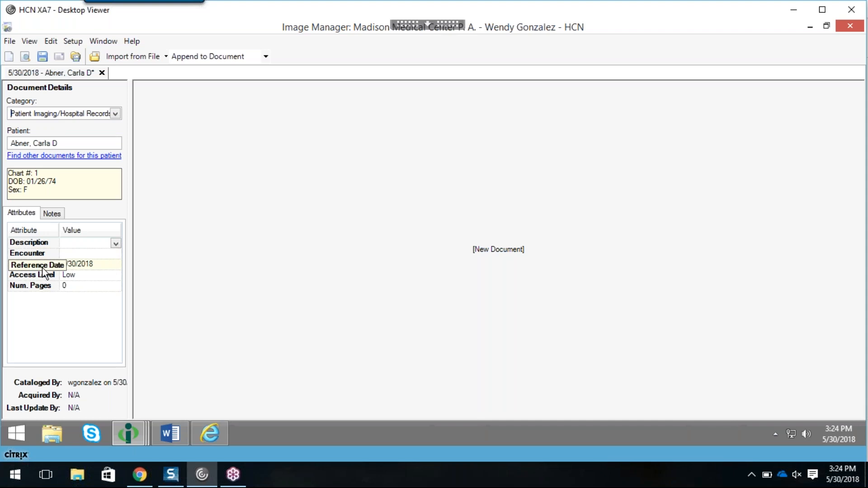
# Examine the description codes offered for the Hospital Records category and recheck the list of Patient Imaging categories.
pyautogui.click(105, 245)
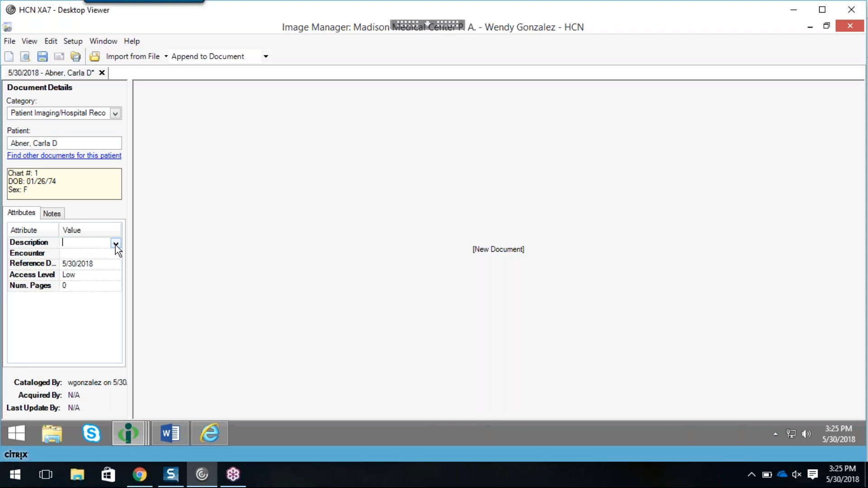
pyautogui.click(115, 244)
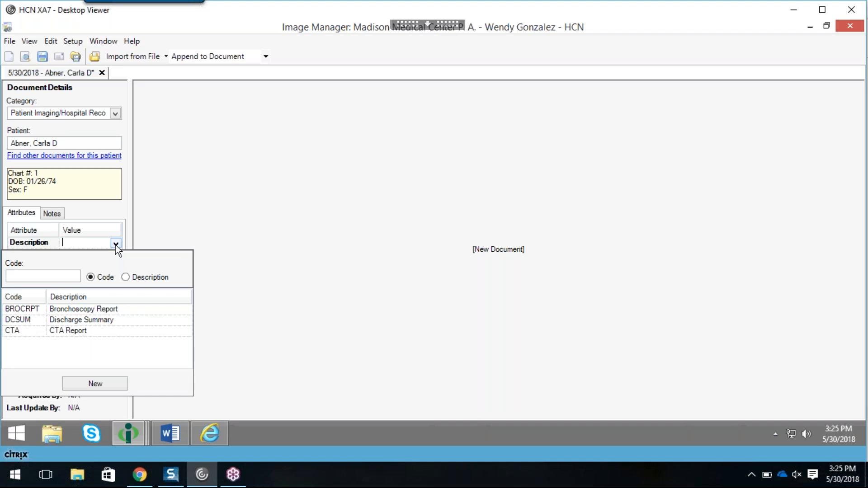
pyautogui.click(191, 232)
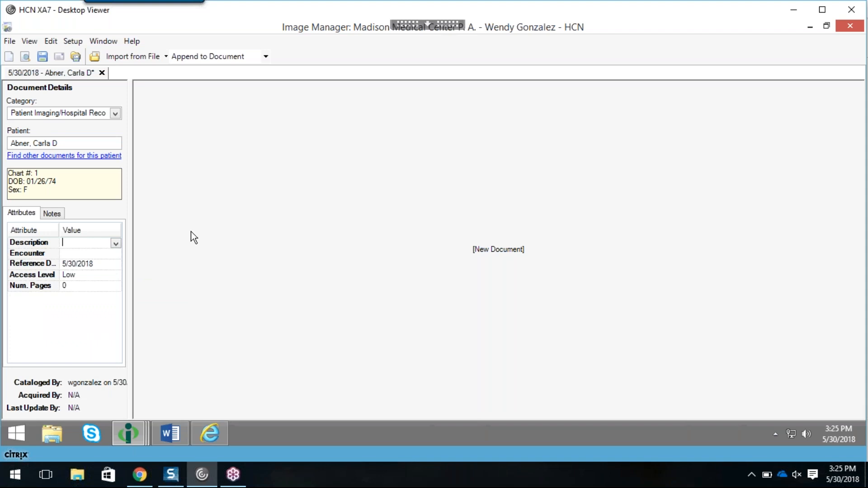
pyautogui.click(107, 114)
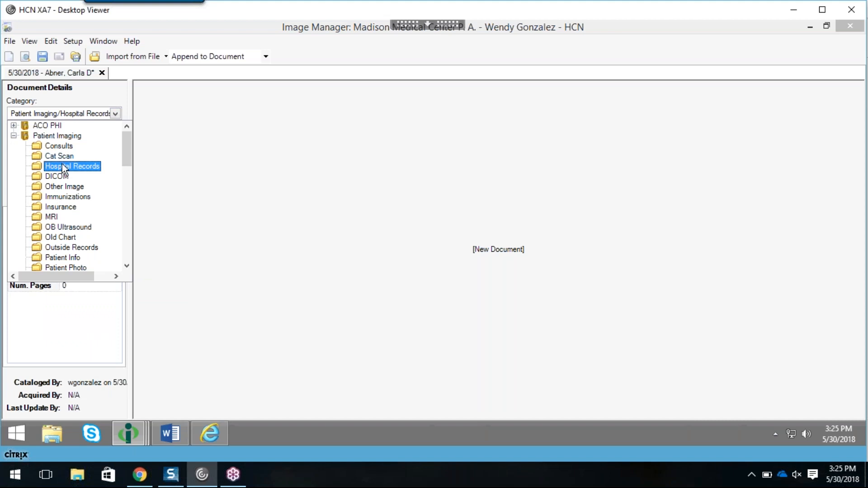
pyautogui.click(183, 187)
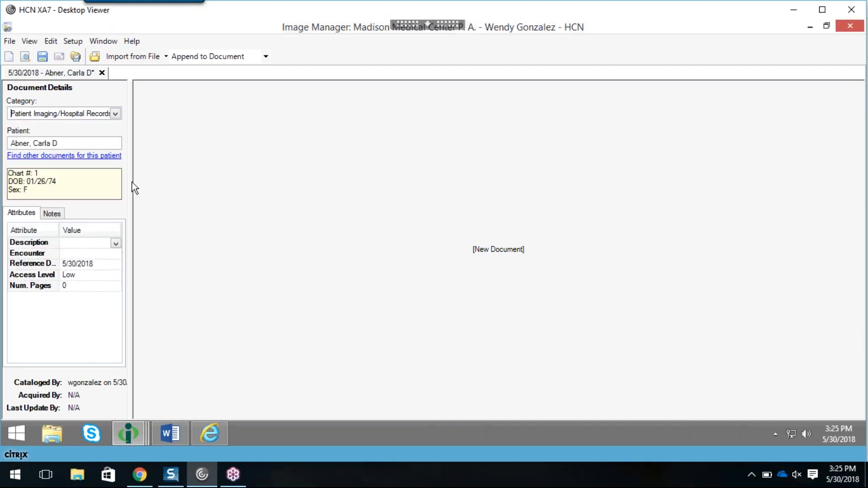
pyautogui.click(116, 244)
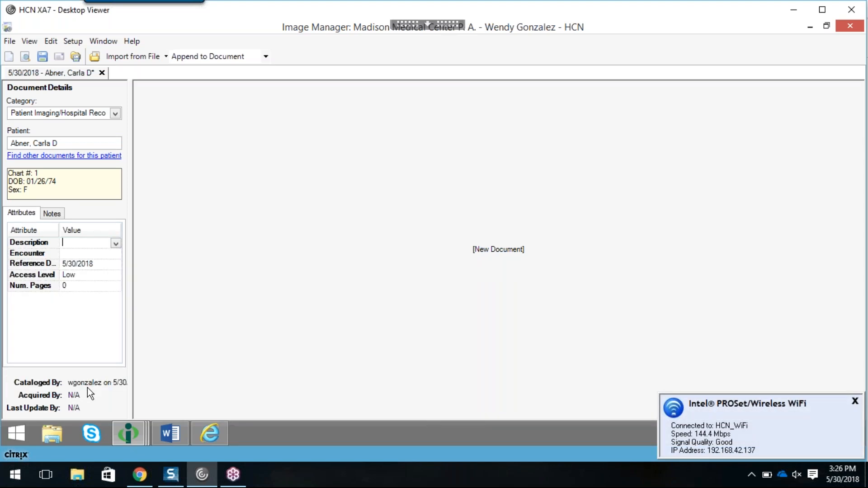
pyautogui.click(116, 245)
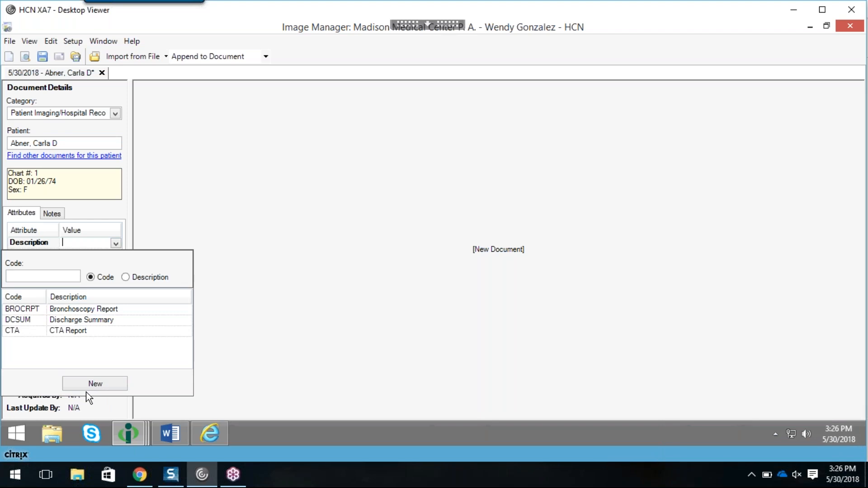
pyautogui.click(377, 276)
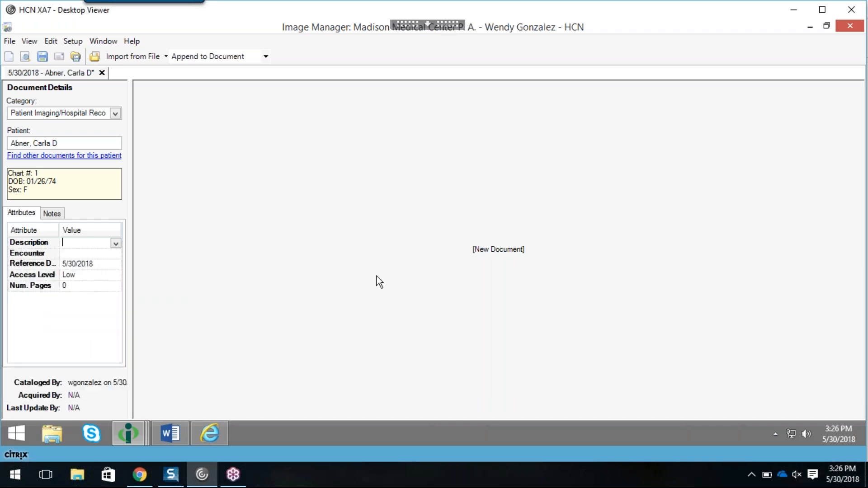
# Close Image Manager with the new document and return to the patient's image catalog in Intergy.
pyautogui.click(844, 30)
pyautogui.click(462, 270)
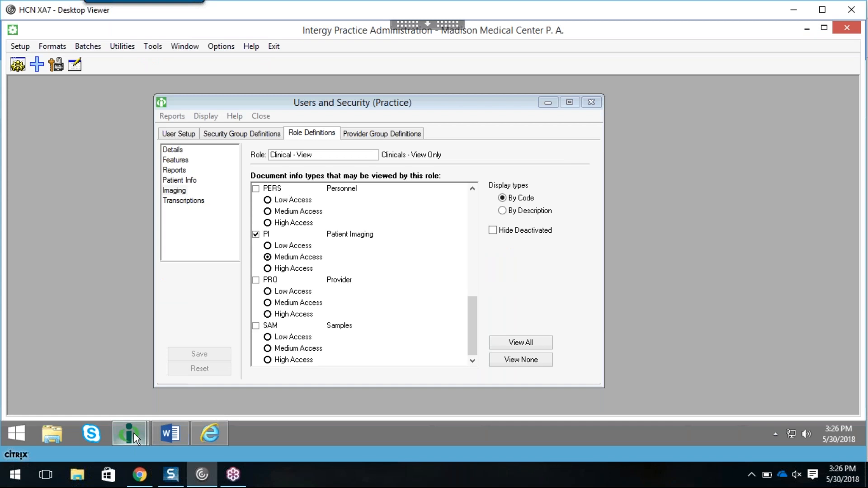
pyautogui.moveTo(134, 434)
pyautogui.click(123, 401)
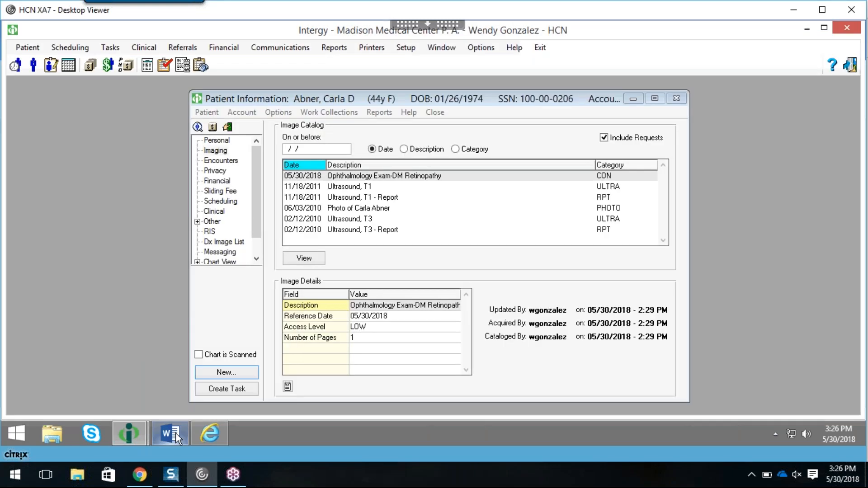
# Switch to the Imaging document in Word and review the Document Details category and attributes.
pyautogui.moveTo(176, 434)
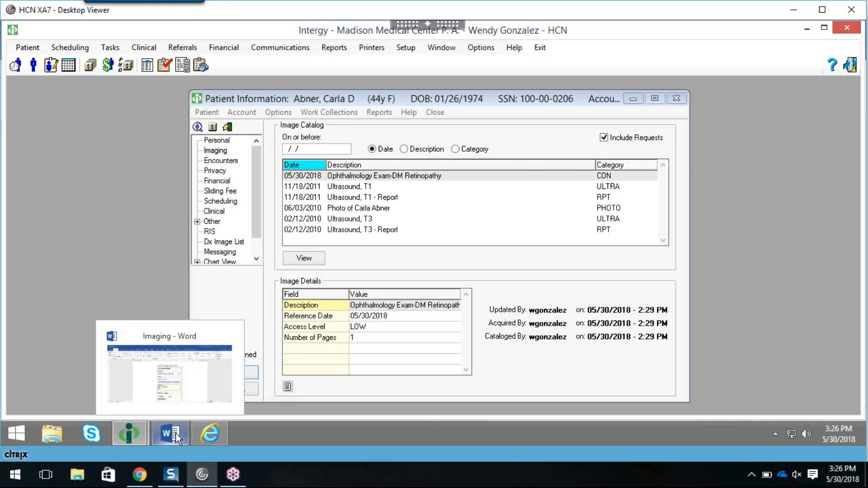
pyautogui.click(176, 433)
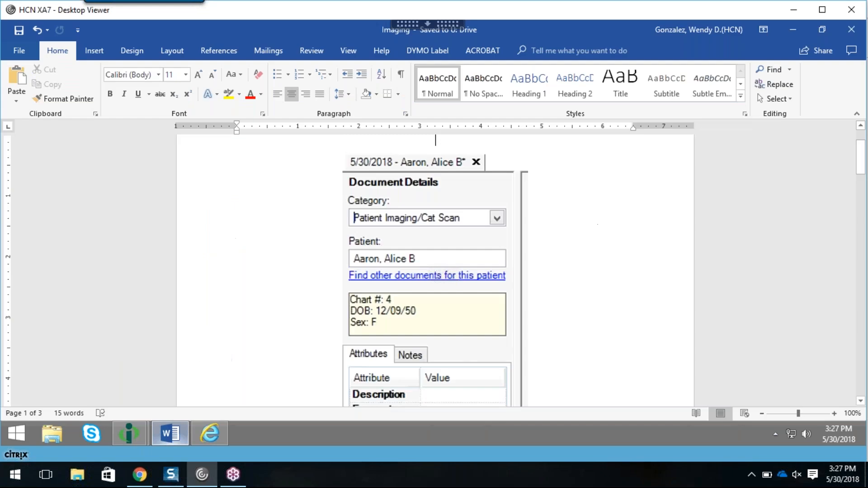
pyautogui.click(686, 256)
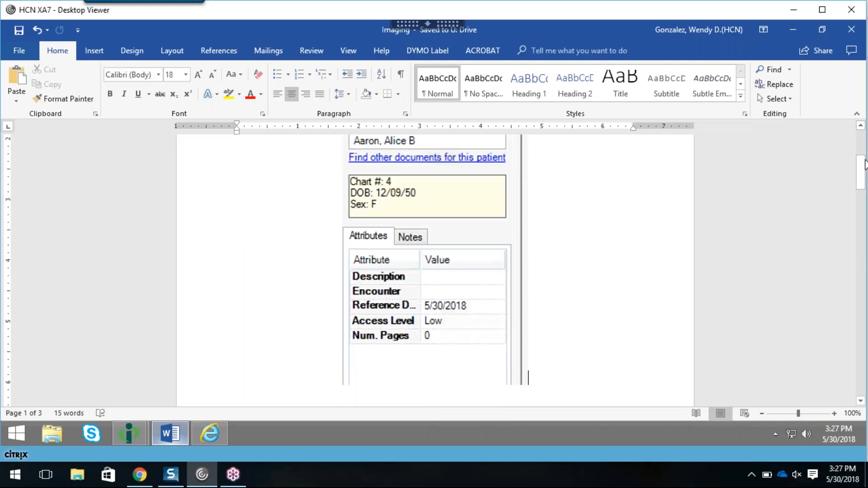
pyautogui.press('Up')
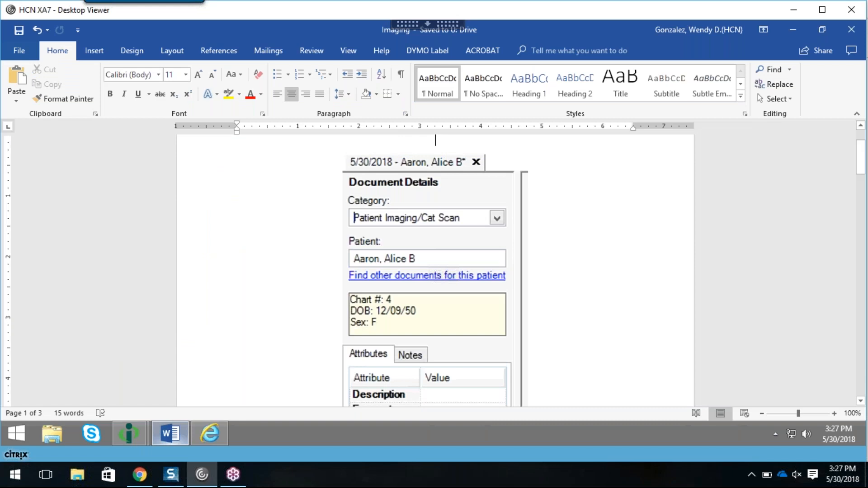
pyautogui.press('Down')
pyautogui.press('Up')
# Switch to the main Intergy window and minimize the Patient Information window.
pyautogui.moveTo(138, 433)
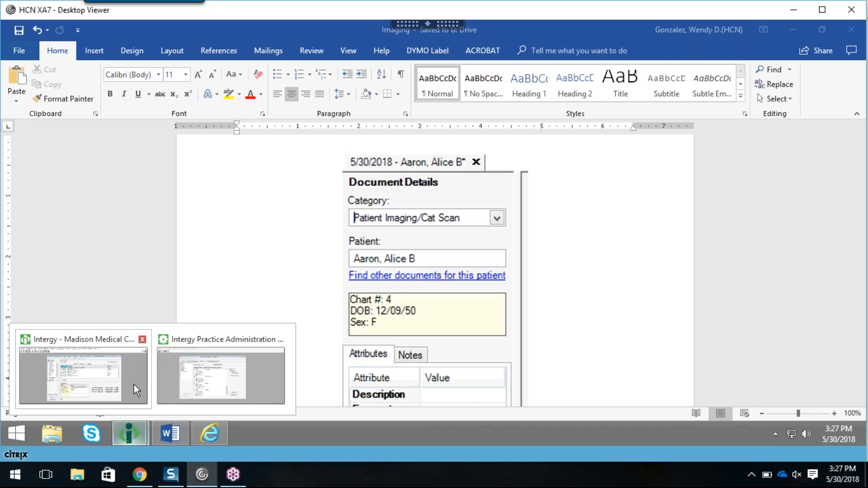
pyautogui.click(134, 384)
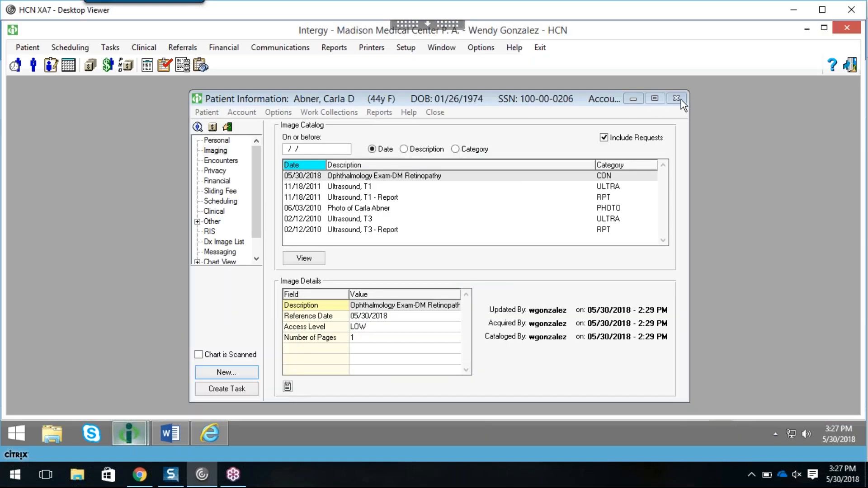
pyautogui.click(635, 97)
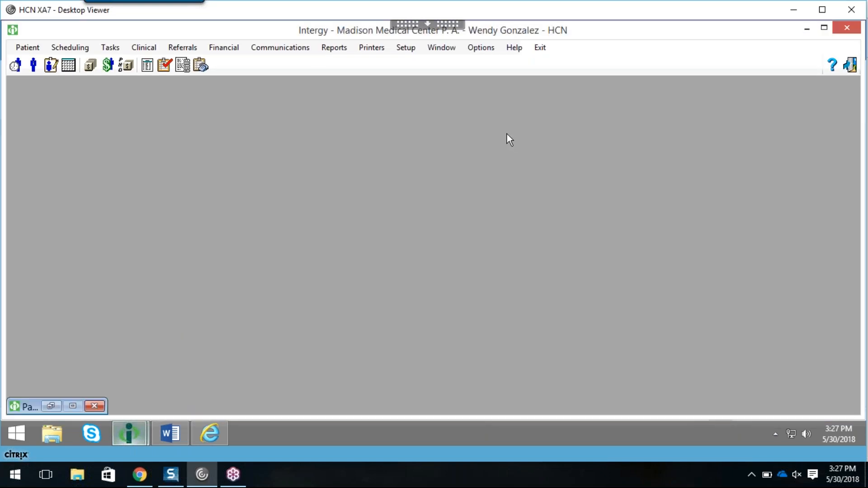
# Open Document Info Type Maintenance from the Imaging setup options.
pyautogui.click(406, 48)
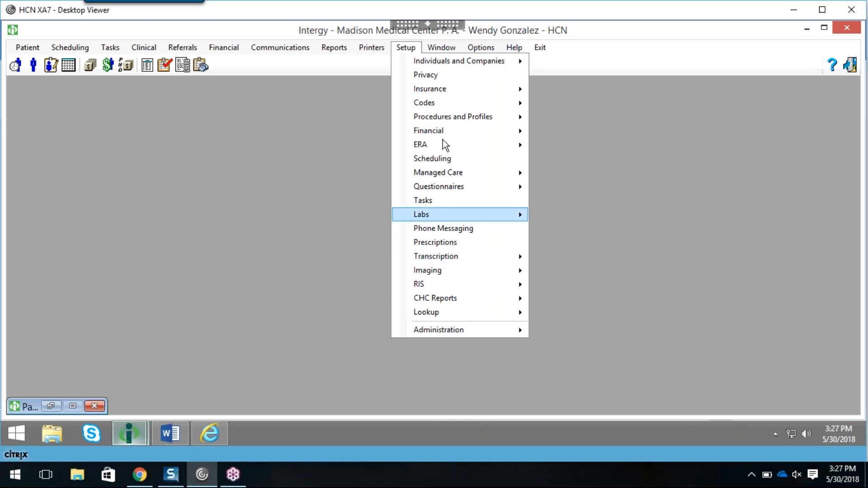
pyautogui.moveTo(441, 119)
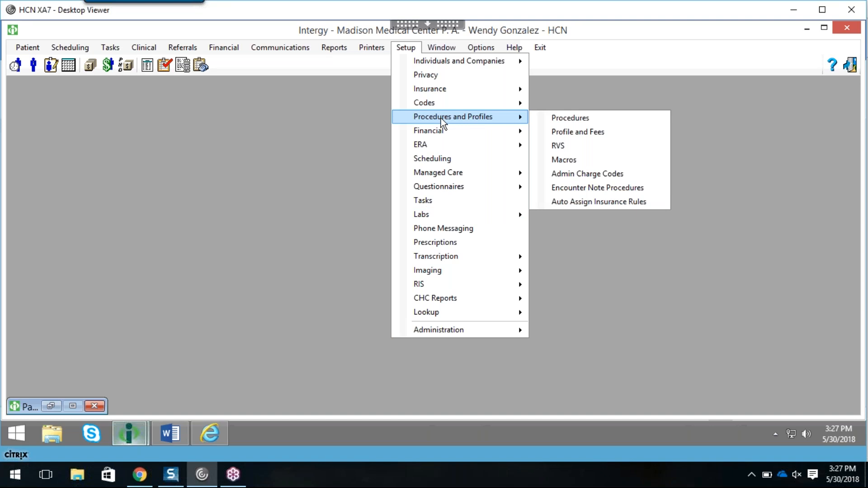
pyautogui.moveTo(461, 266)
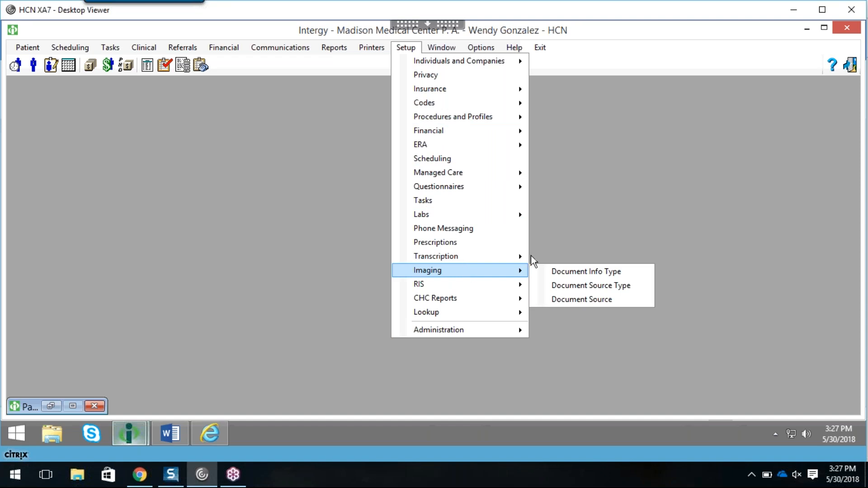
pyautogui.click(865, 38)
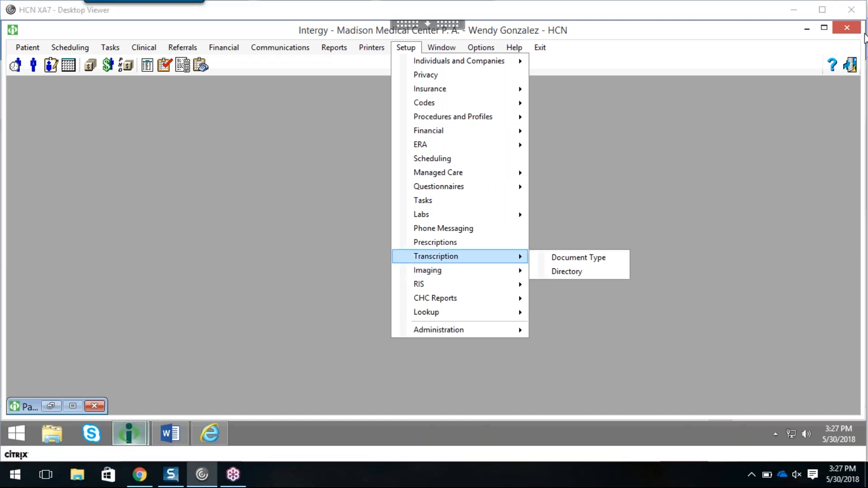
pyautogui.click(500, 275)
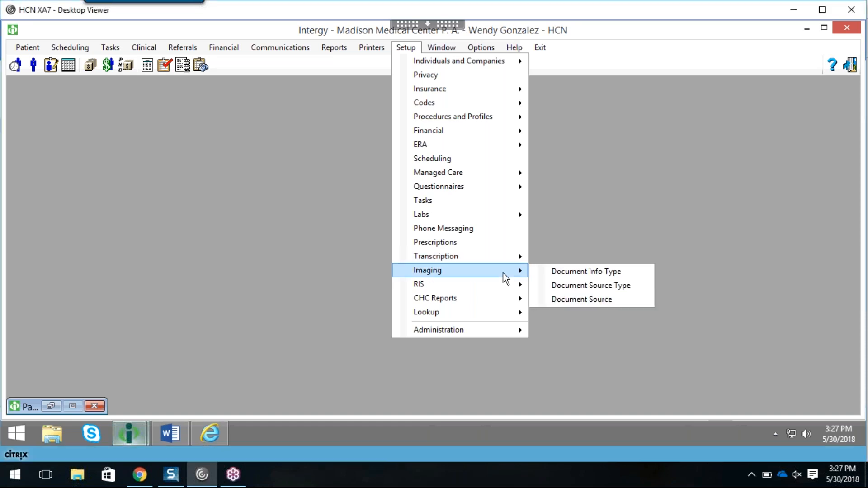
pyautogui.click(863, 151)
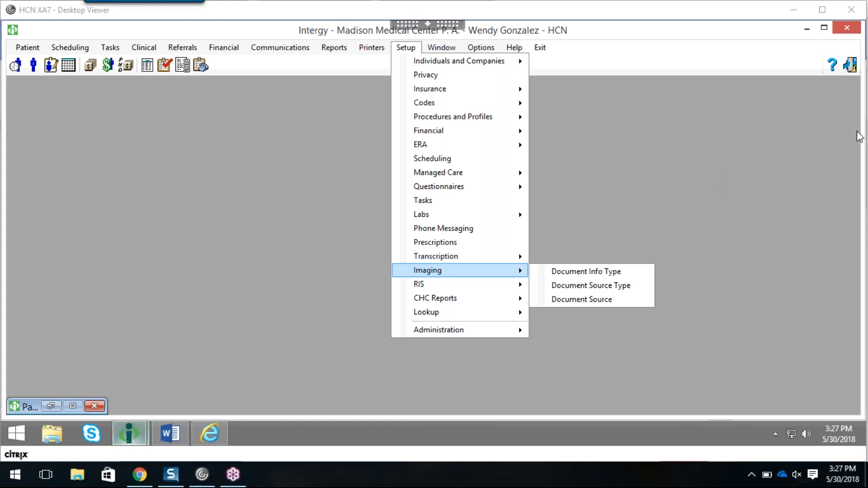
pyautogui.click(604, 273)
pyautogui.moveTo(455, 126); pyautogui.dragTo(438, 127)
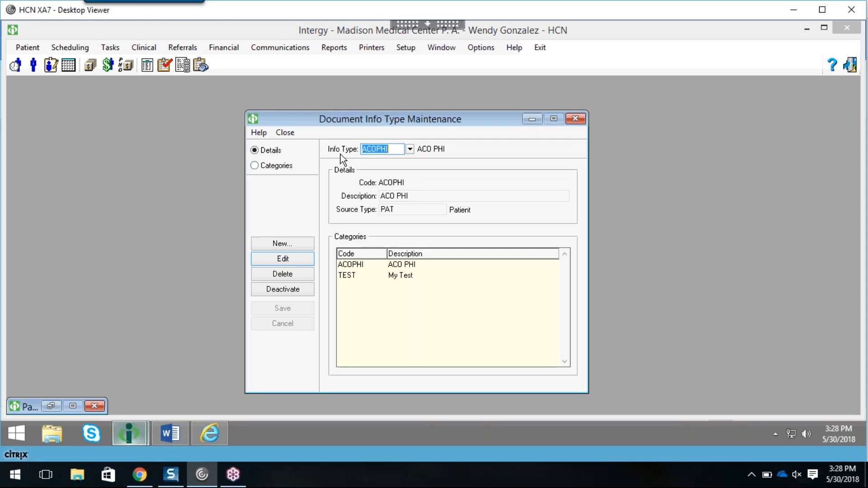
# Examine the list of available document info types and close it without choosing one.
pyautogui.click(410, 149)
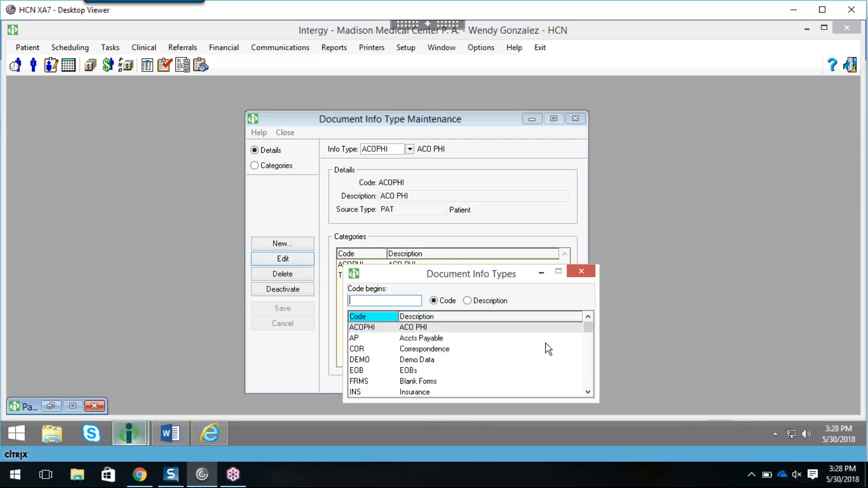
pyautogui.click(587, 392)
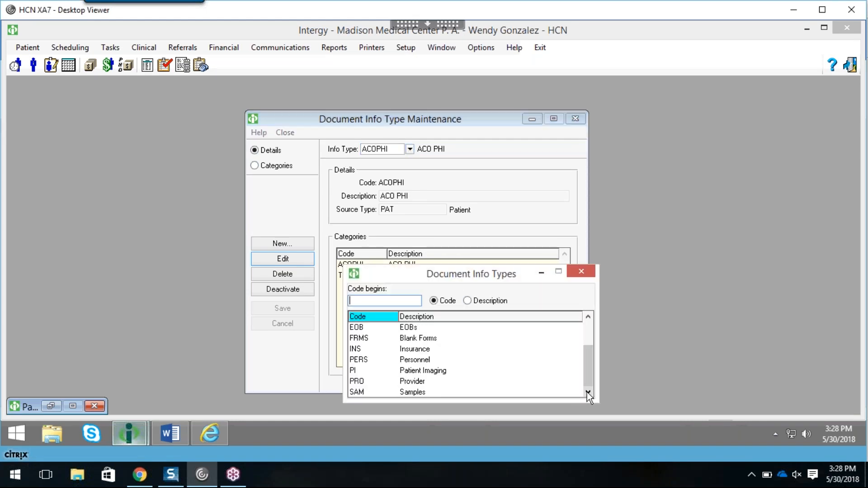
pyautogui.moveTo(526, 270); pyautogui.dragTo(521, 261)
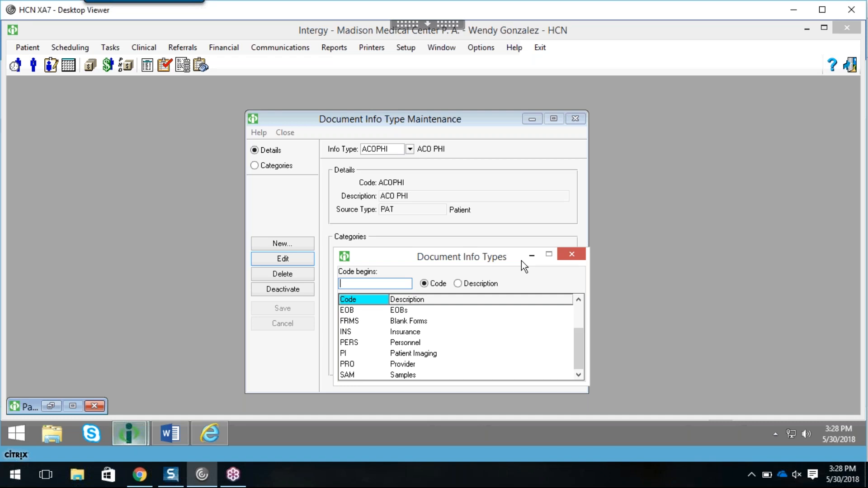
pyautogui.click(583, 253)
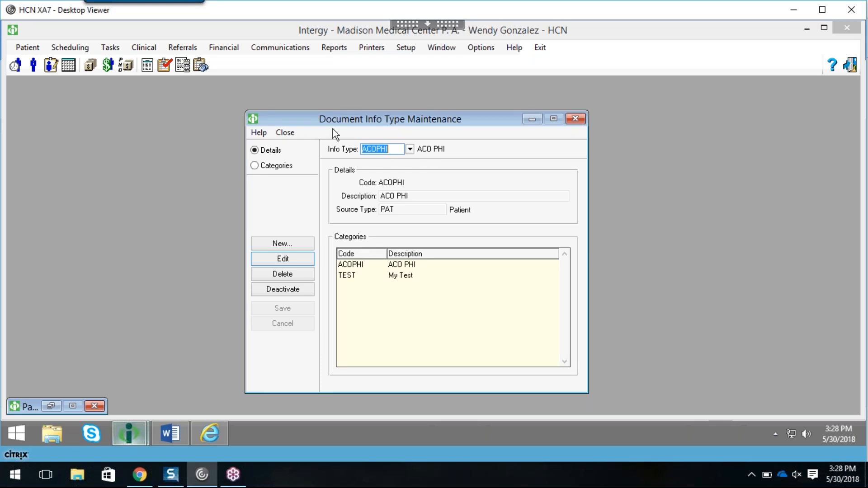
# Load the Patient Imaging (PI) info type in Document Info Type Maintenance.
pyautogui.click(411, 150)
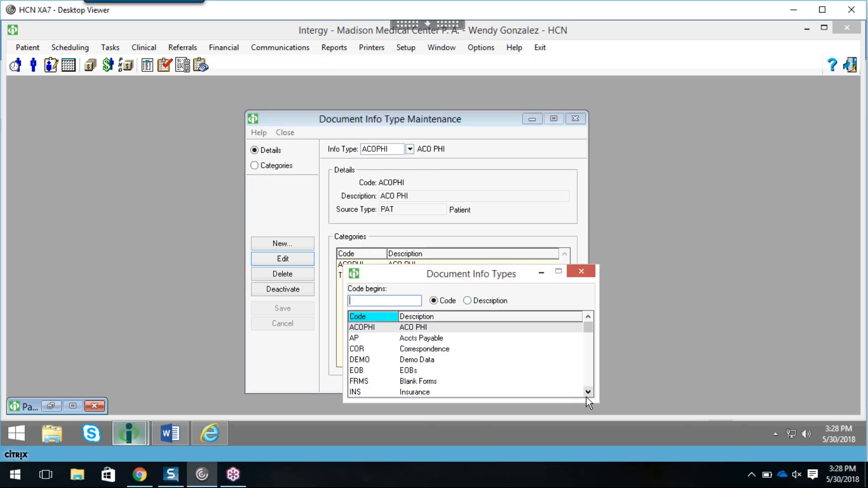
pyautogui.click(587, 392)
pyautogui.scroll(-1, 478, 382)
pyautogui.doubleClick(461, 374)
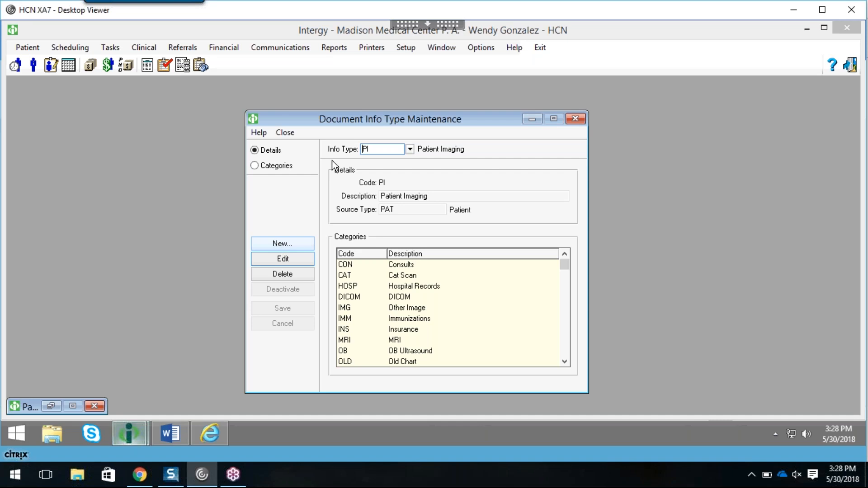
# Recheck where Document Info Type is found among the Imaging setup options.
pyautogui.click(409, 51)
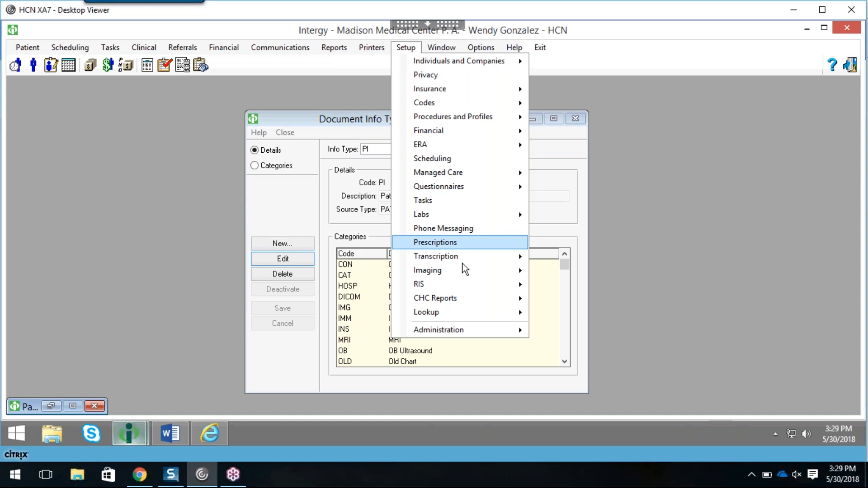
pyautogui.moveTo(470, 271)
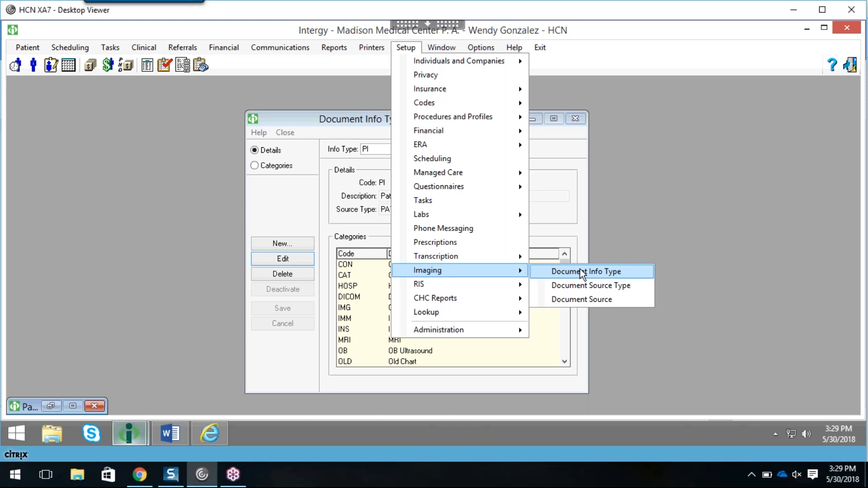
pyautogui.click(634, 226)
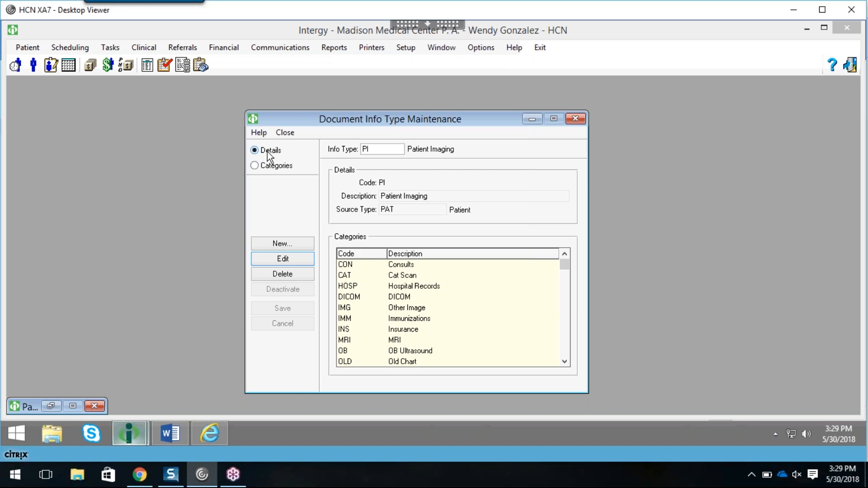
# Examine the full list of categories in the details of the Patient Imaging info type.
pyautogui.click(382, 150)
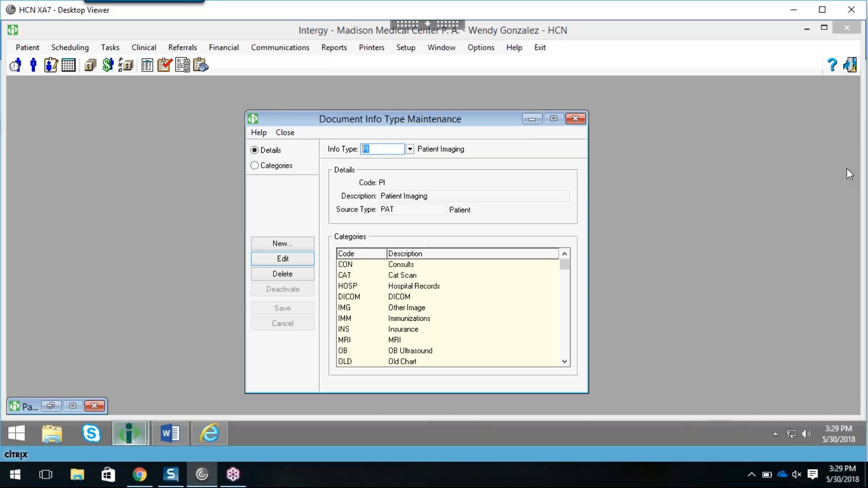
pyautogui.click(862, 179)
pyautogui.click(565, 363)
pyautogui.click(565, 363)
pyautogui.click(565, 363)
pyautogui.click(565, 363)
pyautogui.click(564, 363)
pyautogui.click(565, 362)
pyautogui.click(565, 363)
pyautogui.click(565, 363)
pyautogui.moveTo(563, 259); pyautogui.dragTo(563, 258)
# Compare the Details and Categories views of the Patient Imaging info type, ending in the Categories view.
pyautogui.click(255, 166)
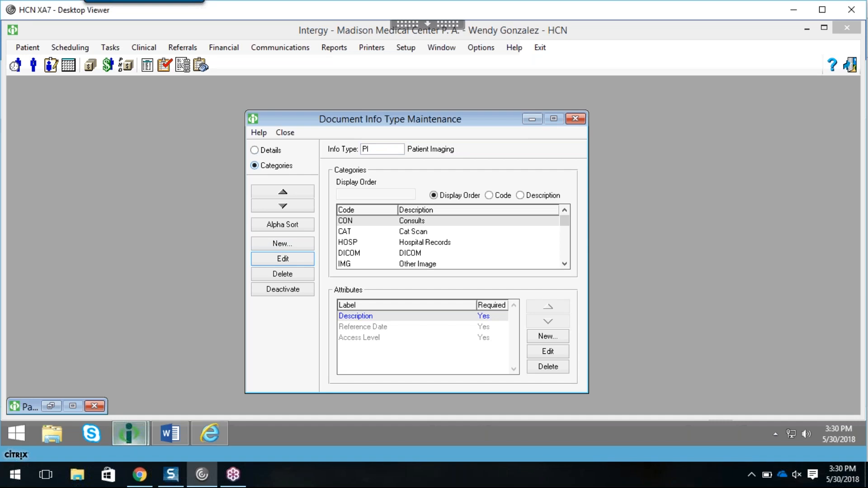
pyautogui.click(255, 151)
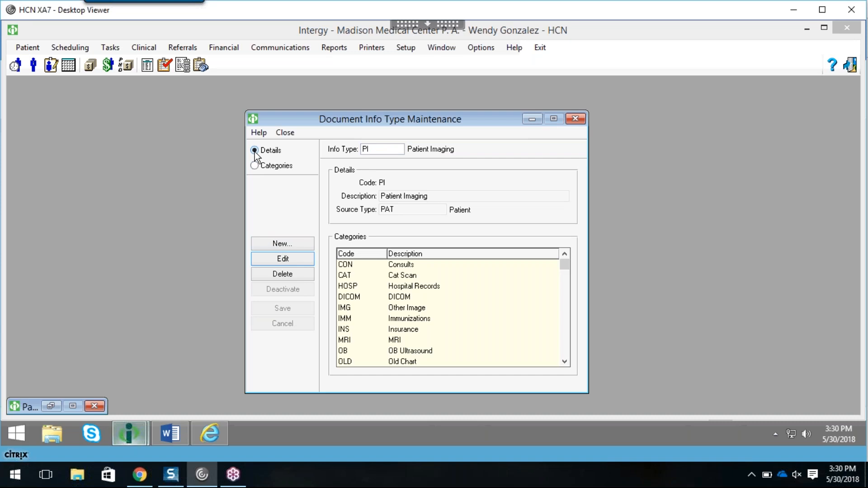
pyautogui.click(388, 149)
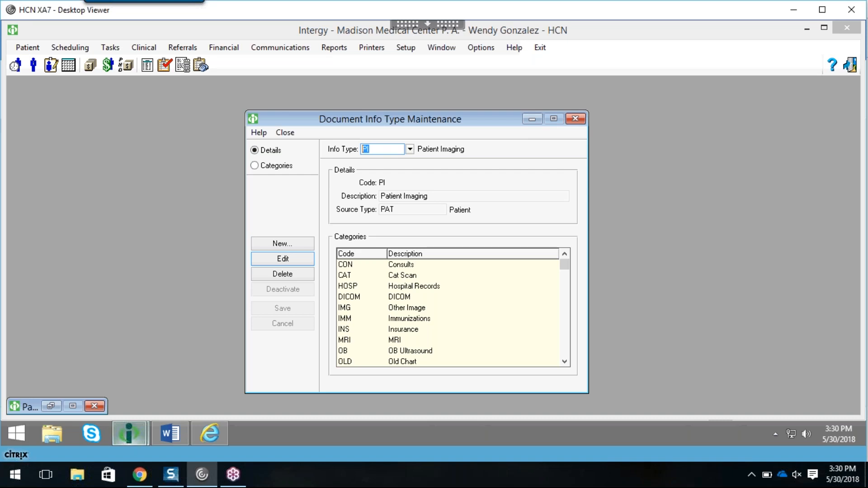
pyautogui.click(255, 166)
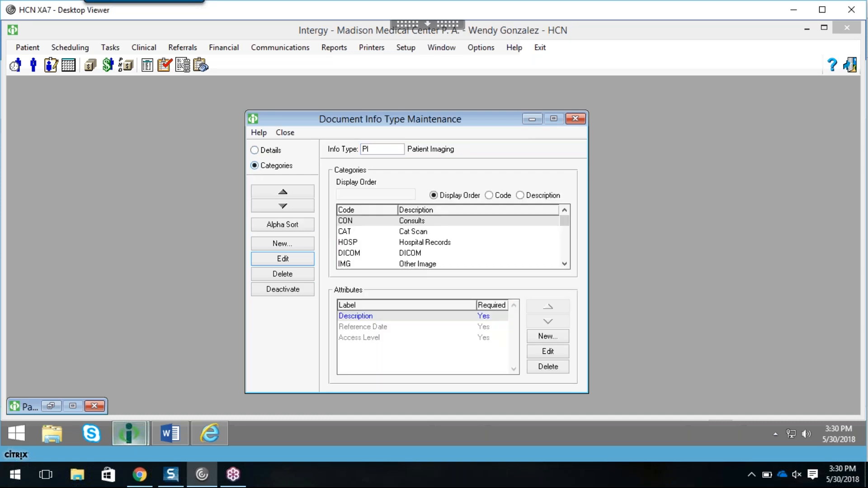
pyautogui.click(365, 149)
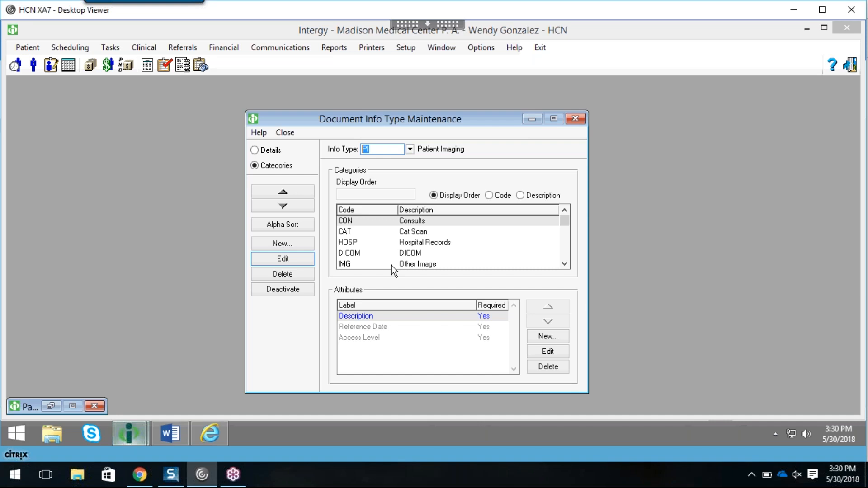
# Switch to the Imaging document in Word to recheck the Document Details category, and return to Intergy.
pyautogui.click(170, 433)
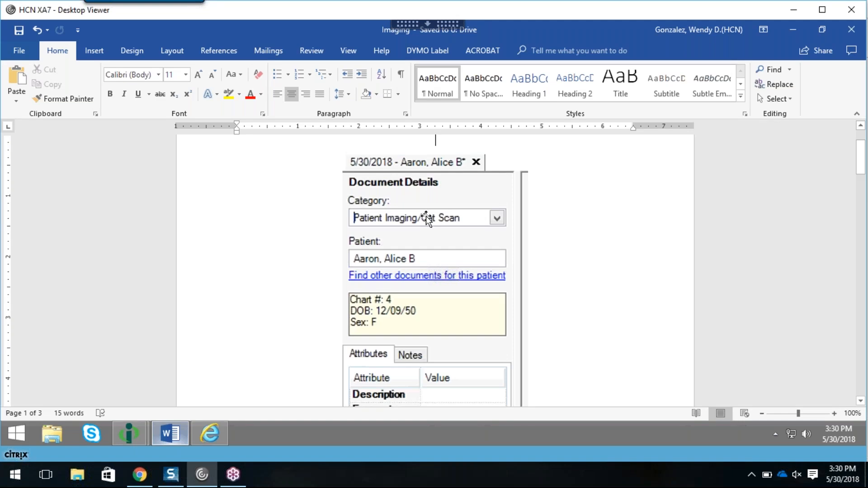
pyautogui.click(682, 35)
pyautogui.moveTo(136, 428)
pyautogui.click(81, 370)
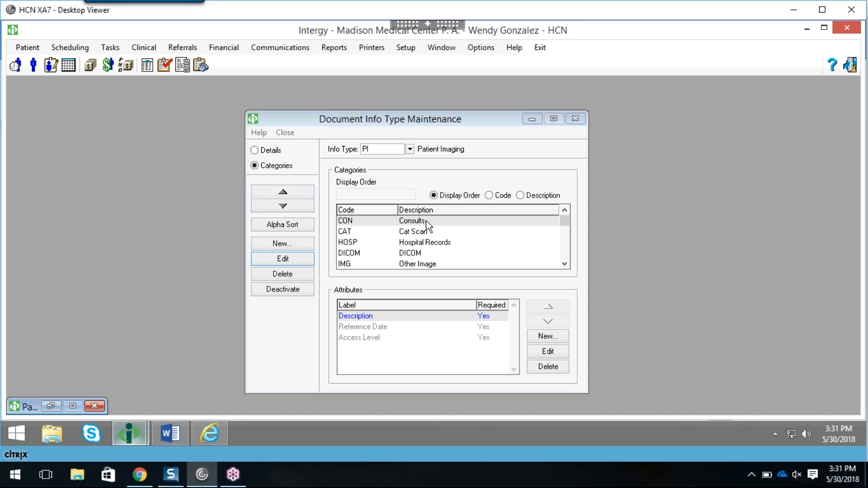
# Examine the attributes of the DICOM and Progress Note categories under Patient Imaging.
pyautogui.click(437, 263)
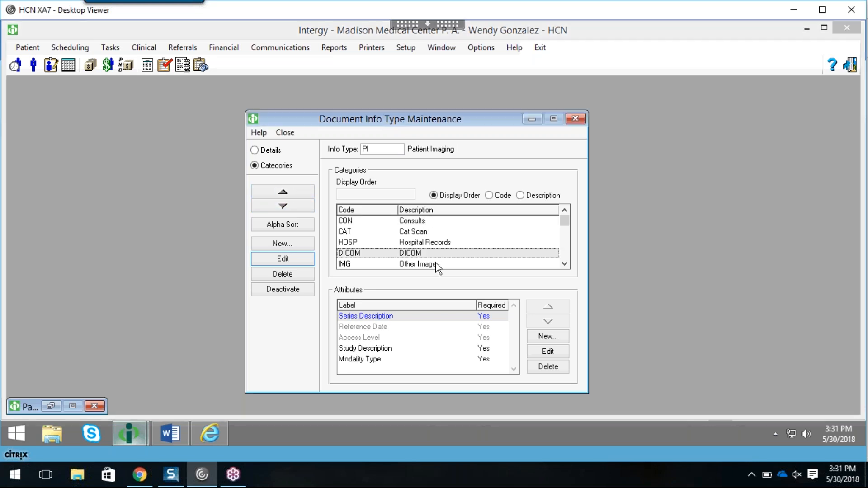
pyautogui.click(565, 264)
pyautogui.click(564, 264)
pyautogui.click(564, 264)
pyautogui.click(564, 264)
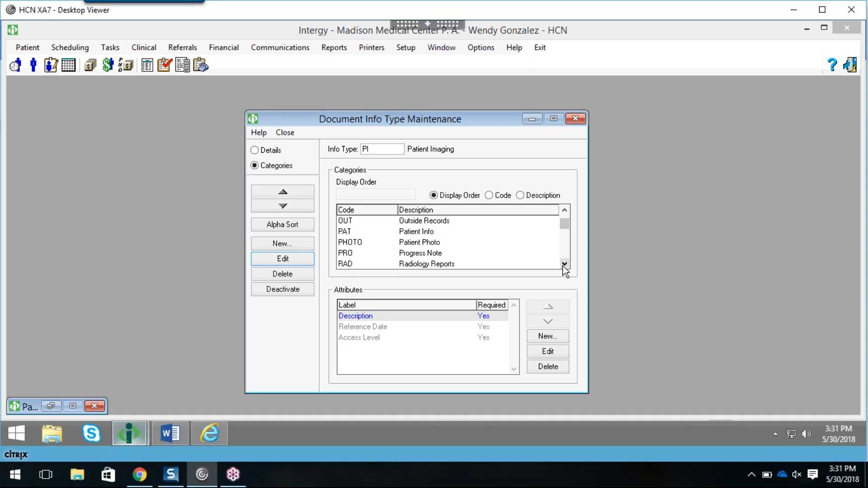
pyautogui.click(426, 253)
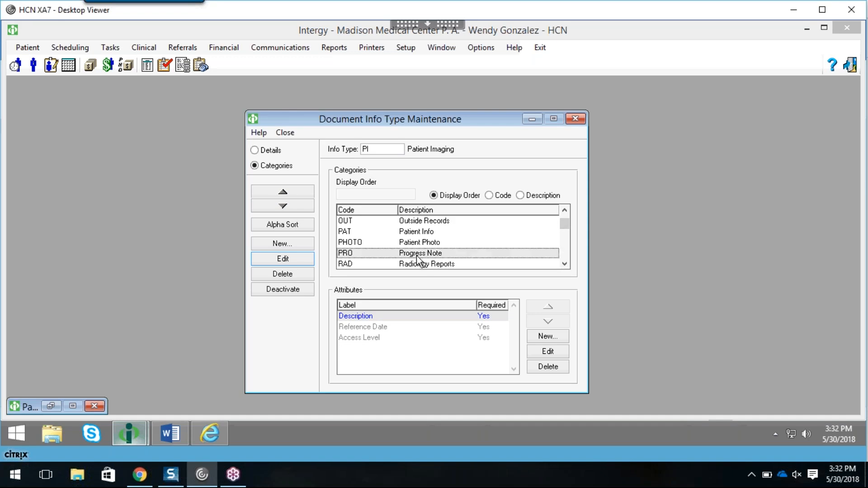
# Move the Patient Info (PAT) category to the first place in the Patient Imaging display order.
pyautogui.click(414, 233)
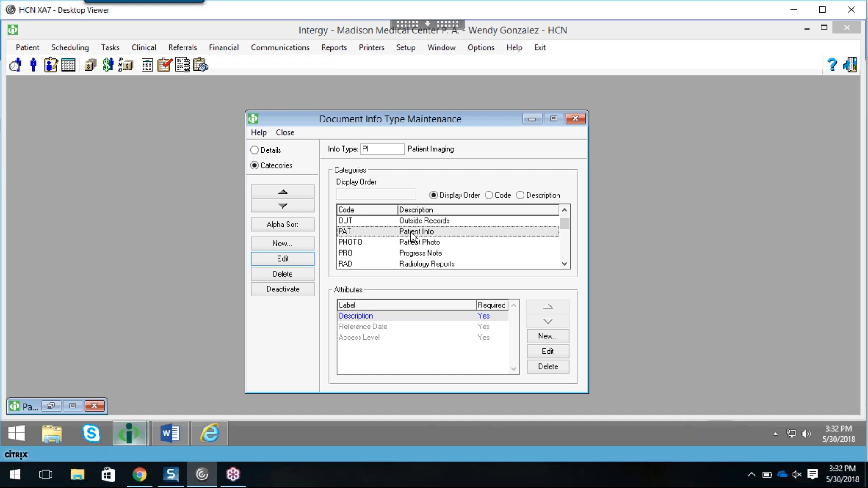
pyautogui.click(283, 192)
pyautogui.click(282, 192)
pyautogui.click(283, 192)
pyautogui.click(283, 191)
pyautogui.click(283, 192)
pyautogui.click(283, 192)
pyautogui.click(283, 192)
pyautogui.click(283, 192)
pyautogui.click(283, 192)
pyautogui.click(282, 192)
pyautogui.click(283, 192)
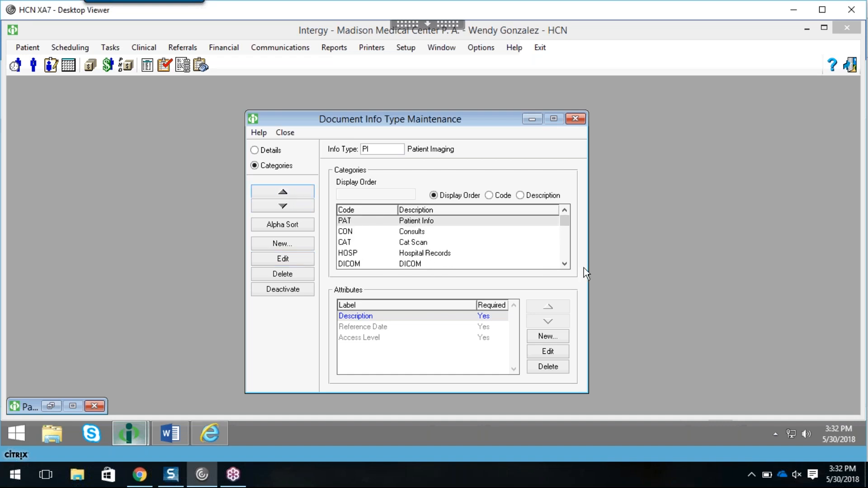
# Find the Advance Directives (ADV) category and move it to the first place in the display order, above Patient Info.
pyautogui.moveTo(567, 265); pyautogui.dragTo(568, 265)
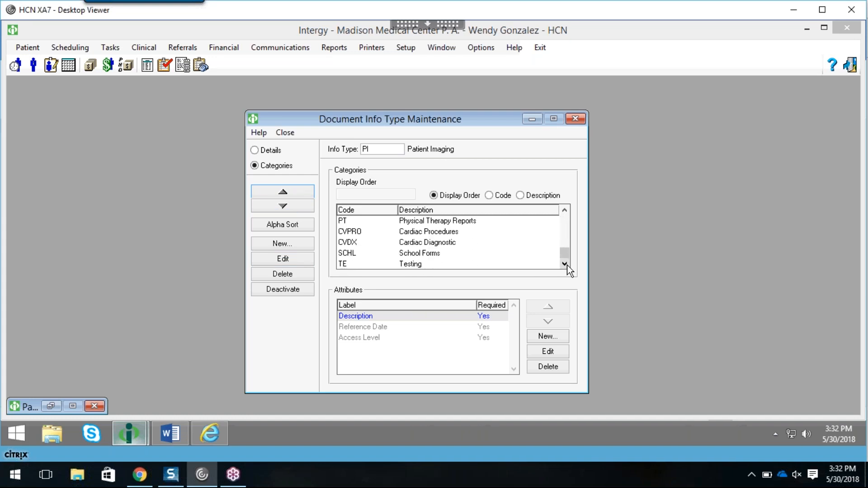
pyautogui.moveTo(565, 210); pyautogui.dragTo(566, 211)
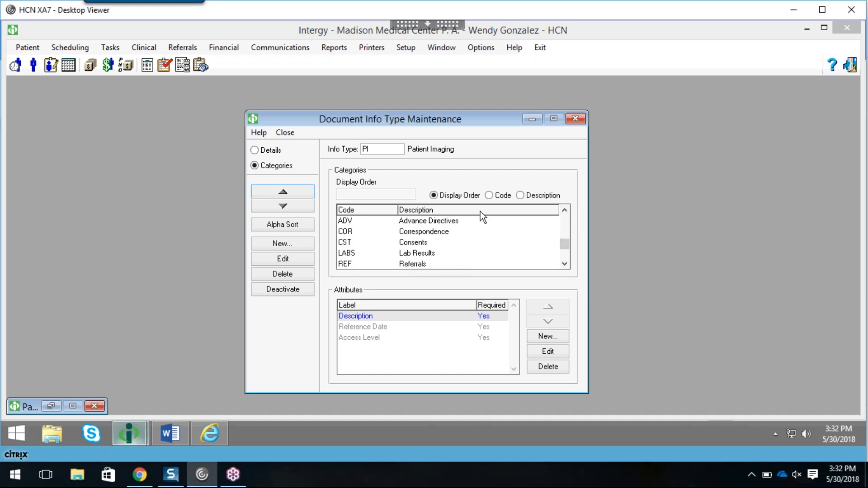
pyautogui.click(465, 223)
pyautogui.moveTo(283, 191); pyautogui.dragTo(283, 191)
pyautogui.click(283, 192)
pyautogui.click(283, 192)
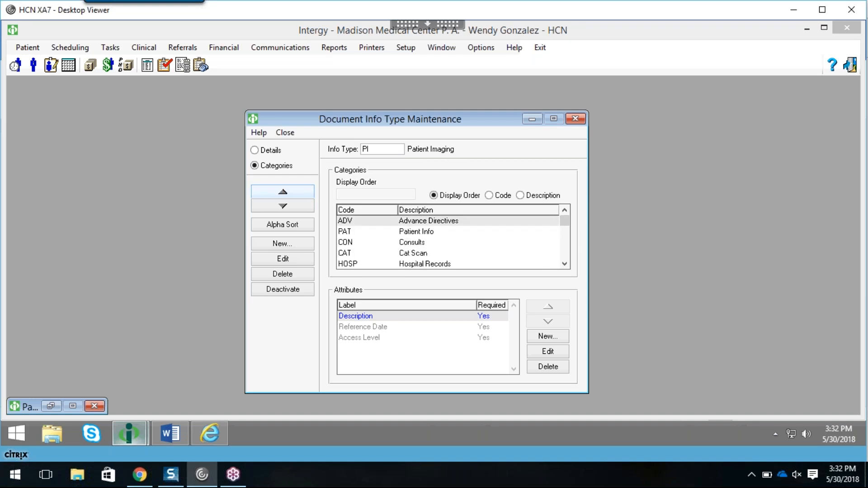
# Move the Advance Directives (ADV) category down one place in the display order, below Patient Info.
pyautogui.click(311, 207)
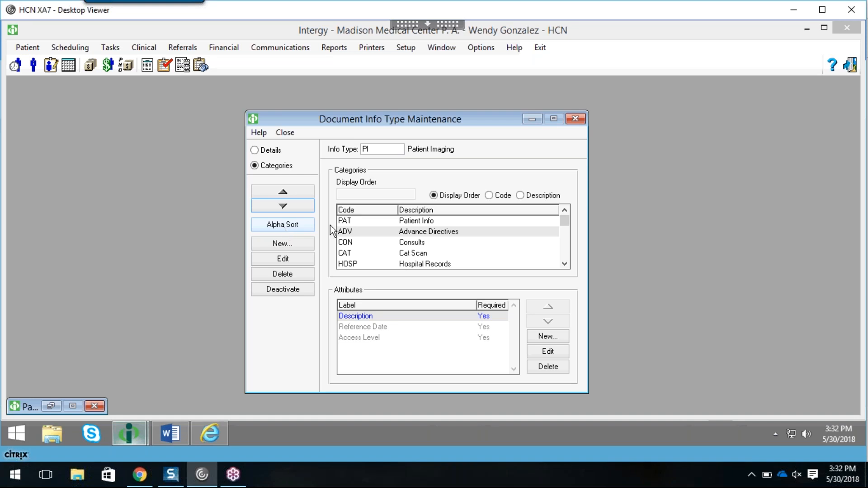
pyautogui.click(413, 234)
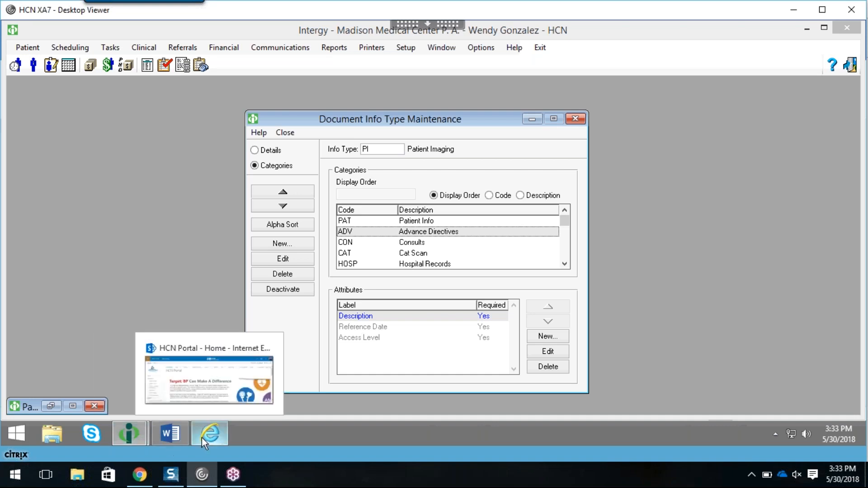
# Review the Attributes list in the Imaging document in Word, and return to the Advance Directives category in Intergy.
pyautogui.click(172, 439)
pyautogui.click(861, 401)
pyautogui.click(861, 400)
pyautogui.click(860, 401)
pyautogui.click(860, 401)
pyautogui.click(860, 401)
pyautogui.click(861, 401)
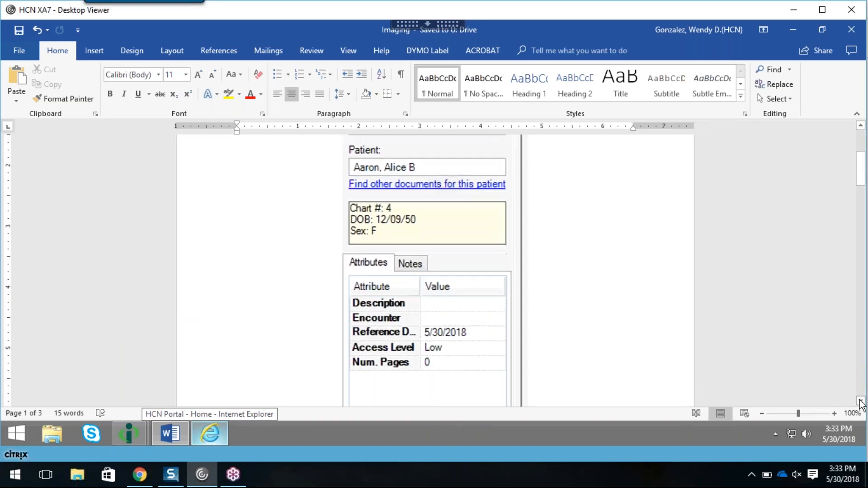
pyautogui.click(861, 401)
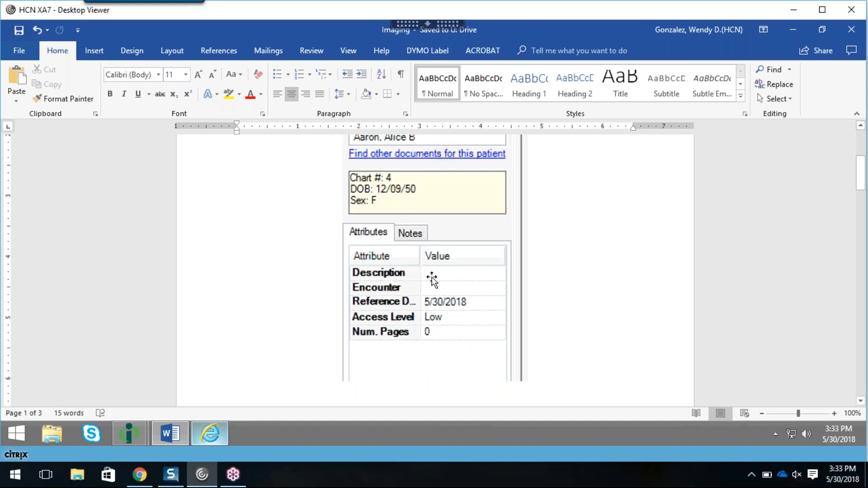
pyautogui.click(207, 436)
pyautogui.moveTo(129, 434)
pyautogui.click(129, 401)
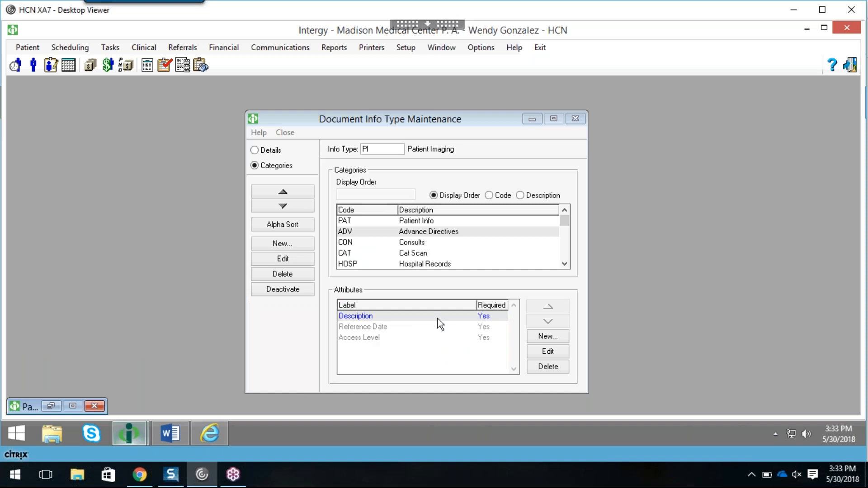
pyautogui.click(438, 232)
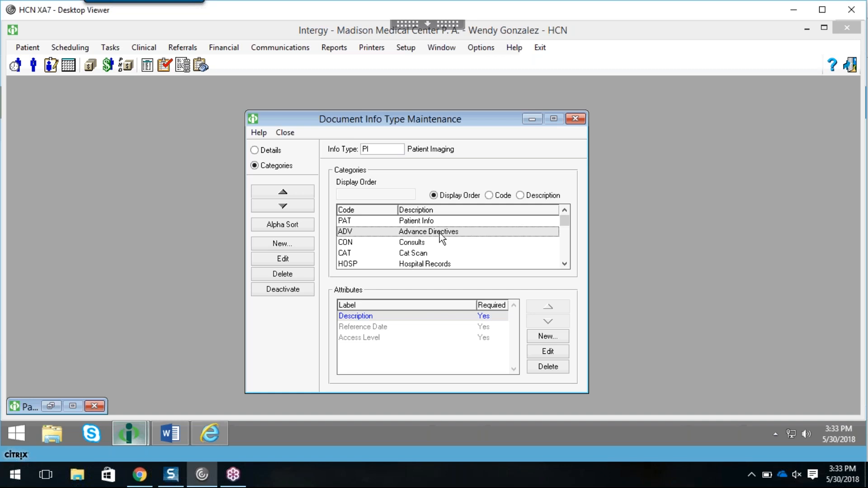
pyautogui.click(384, 149)
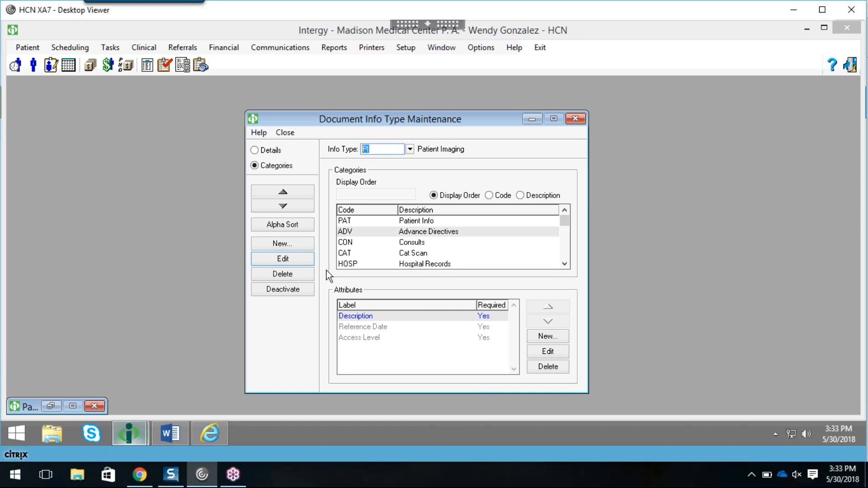
# Create and save a new Patient Imaging category with code DC and description Discharge Records.
pyautogui.click(279, 245)
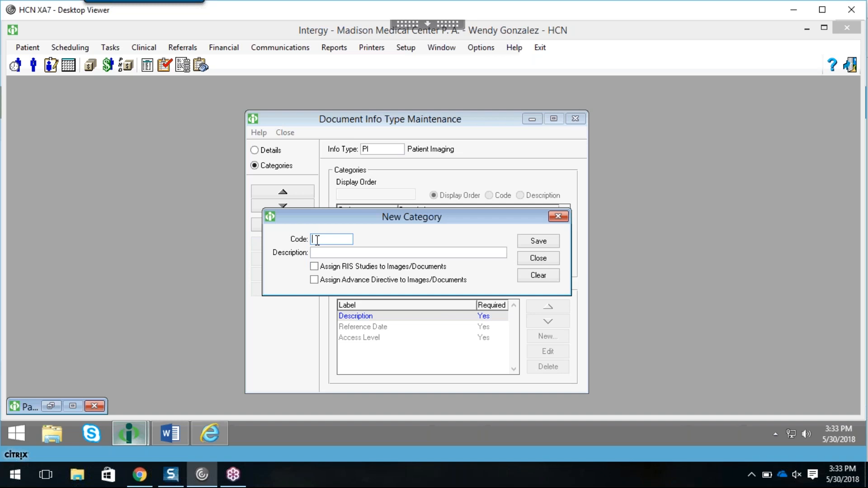
pyautogui.write('DC')
pyautogui.click(330, 252)
pyautogui.write('Dis')
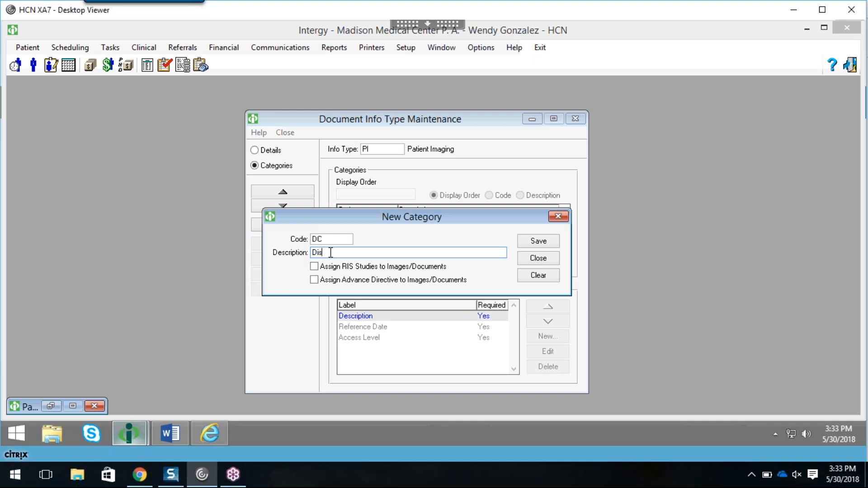
pyautogui.write('charge Records')
pyautogui.click(330, 239)
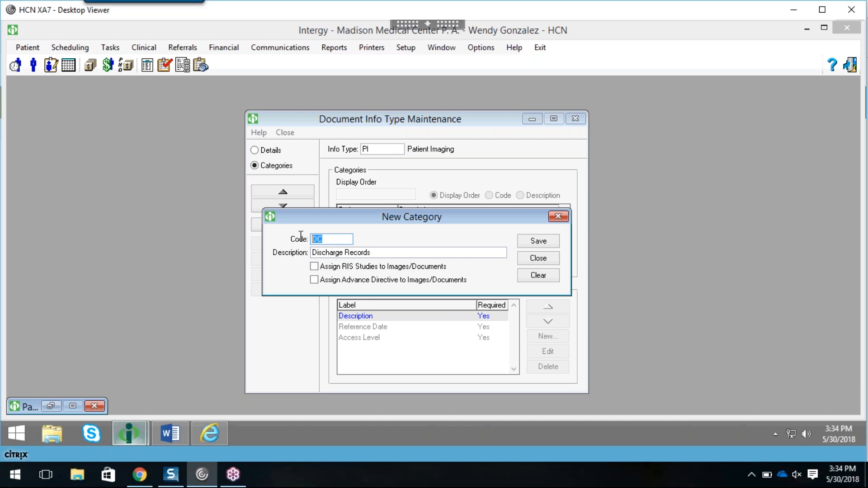
pyautogui.click(383, 252)
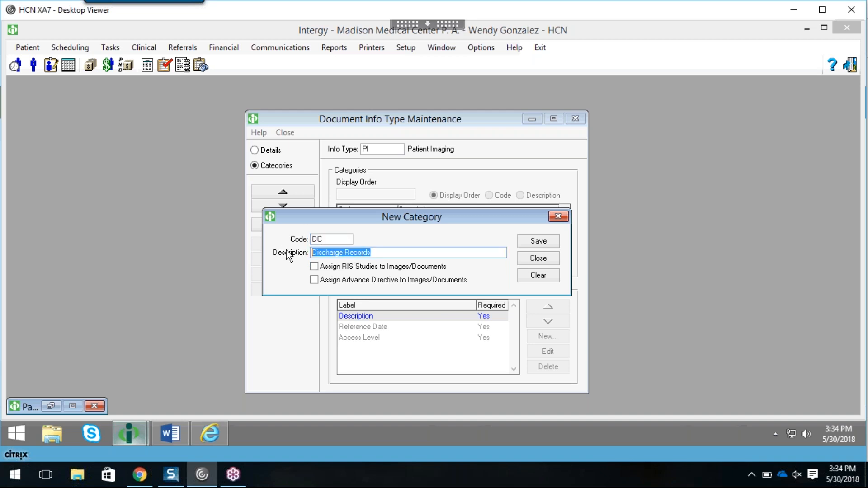
pyautogui.click(539, 242)
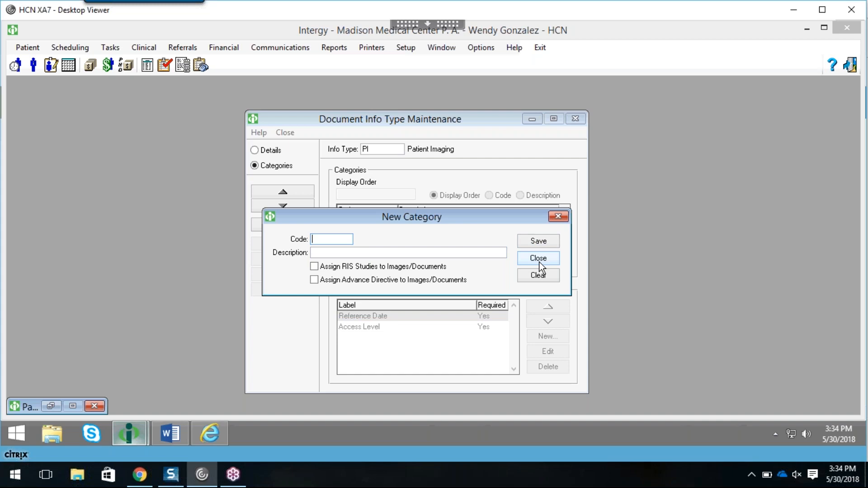
pyautogui.click(539, 260)
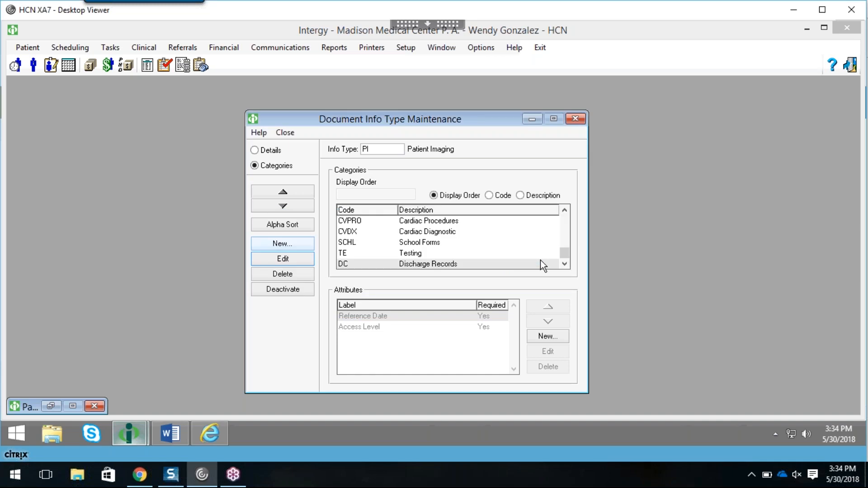
# Move the Discharge Records (DC) category to the first place in the display order, above Patient Info.
pyautogui.click(500, 266)
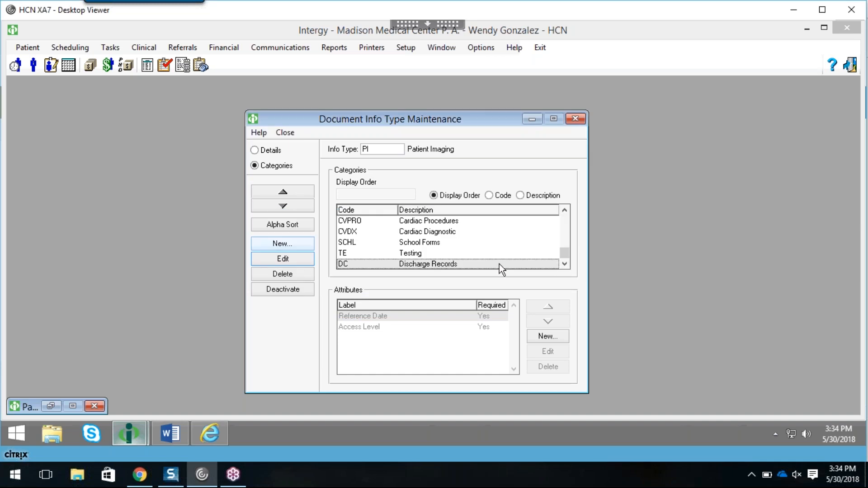
pyautogui.click(283, 192)
pyautogui.click(283, 191)
pyautogui.click(282, 191)
pyautogui.click(283, 192)
pyautogui.click(283, 192)
pyautogui.click(283, 192)
pyautogui.click(282, 192)
pyautogui.click(283, 192)
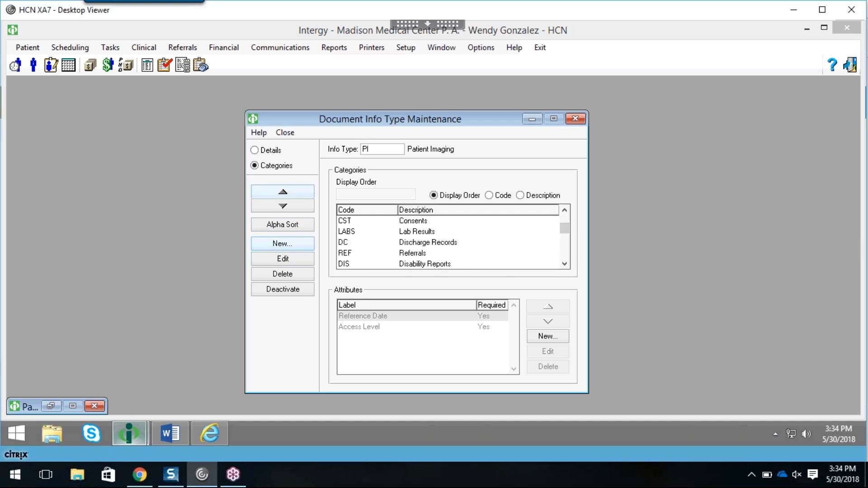
pyautogui.click(282, 192)
pyautogui.click(283, 192)
pyautogui.click(283, 191)
pyautogui.click(282, 191)
pyautogui.click(283, 192)
pyautogui.click(283, 191)
pyautogui.doubleClick(283, 192)
pyautogui.click(282, 192)
pyautogui.doubleClick(283, 192)
pyautogui.click(283, 192)
pyautogui.doubleClick(283, 192)
pyautogui.doubleClick(283, 192)
pyautogui.doubleClick(283, 192)
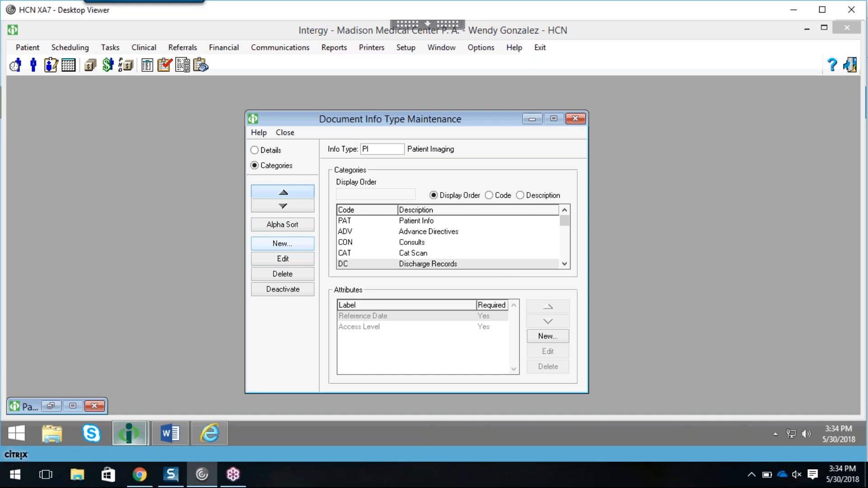
pyautogui.doubleClick(299, 194)
pyautogui.click(283, 192)
pyautogui.click(451, 226)
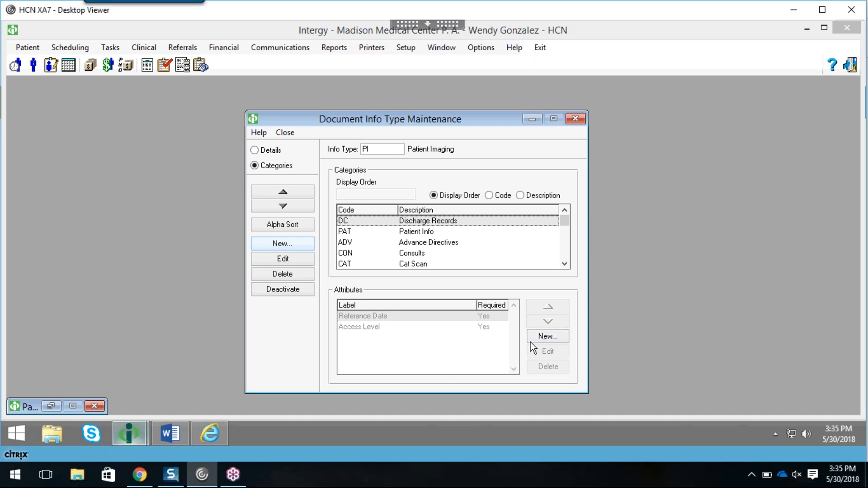
# Start a new category attribute for Discharge Records and place its dialog clear of the existing attributes.
pyautogui.click(548, 337)
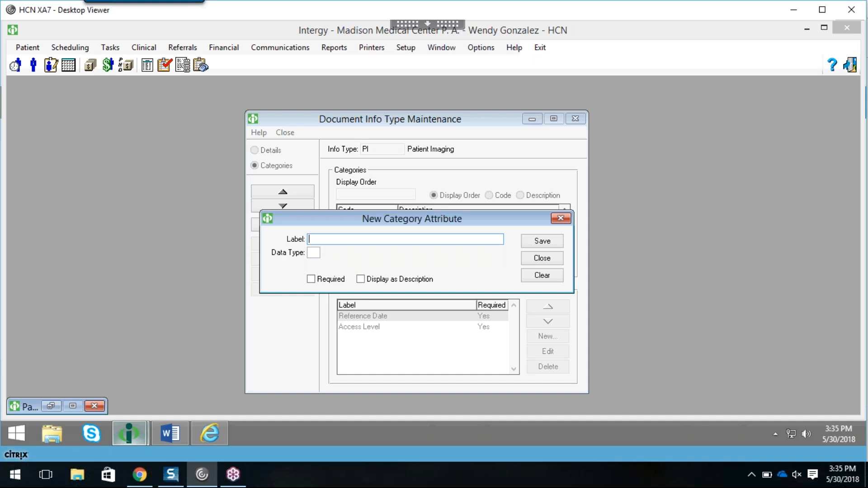
pyautogui.moveTo(480, 222); pyautogui.dragTo(510, 235)
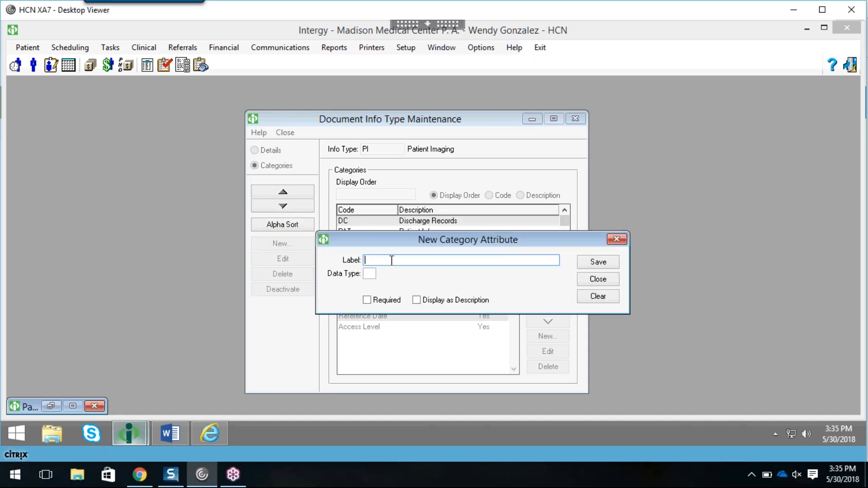
pyautogui.moveTo(457, 242); pyautogui.dragTo(463, 216)
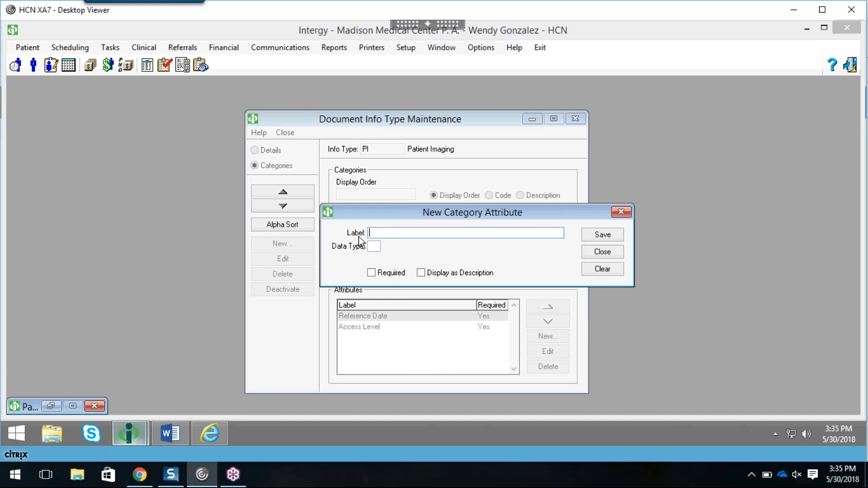
# Switch to the Imaging document in Word to check the Description attribute, and return to the new attribute in Intergy.
pyautogui.click(174, 435)
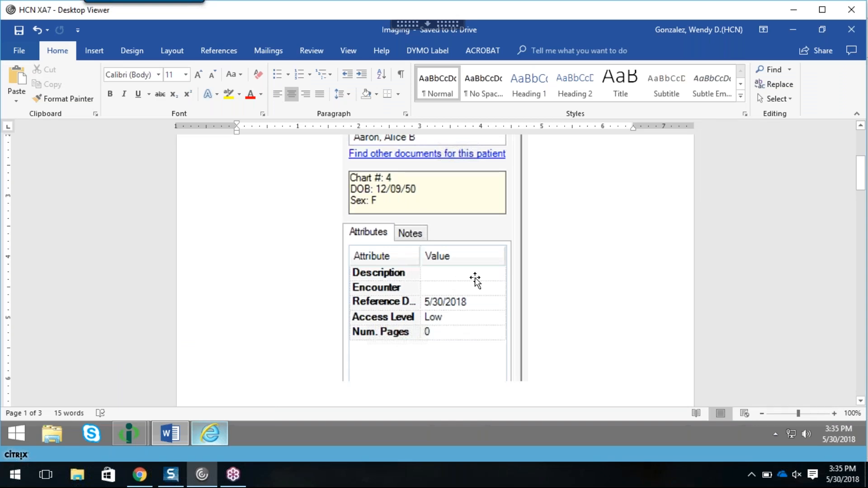
pyautogui.click(140, 433)
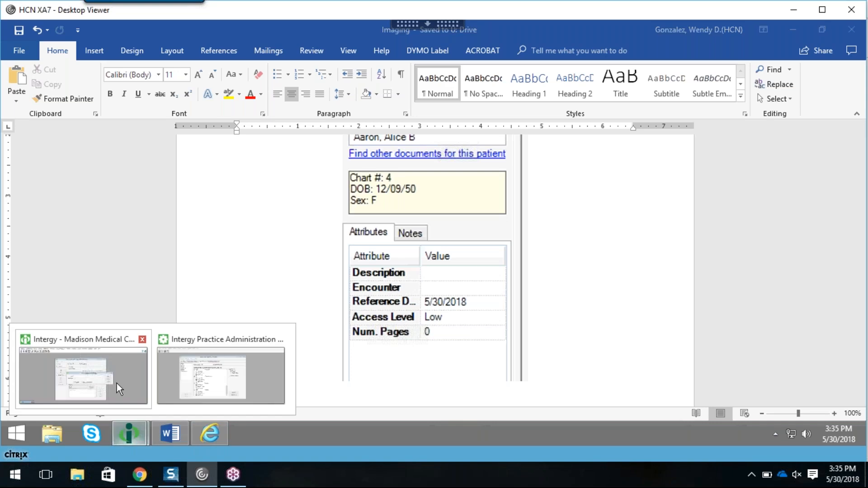
pyautogui.click(117, 383)
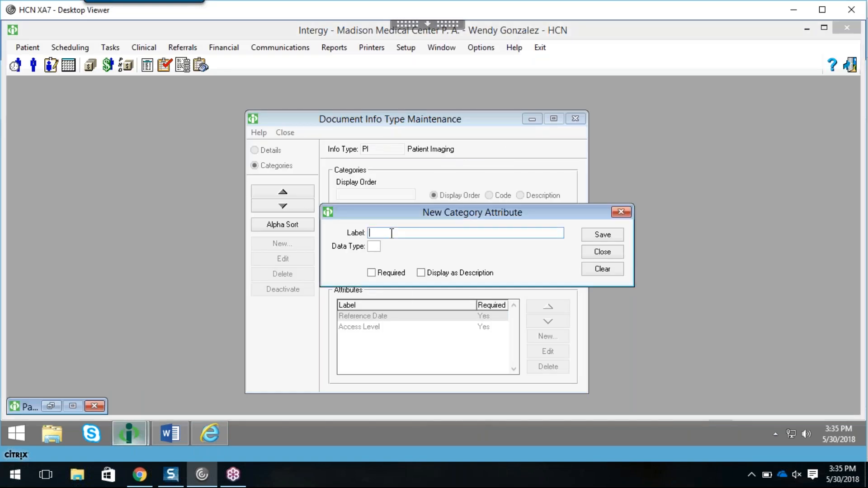
# Label the new attribute Description and choose Character as its data type.
pyautogui.write('Description')
pyautogui.click(372, 246)
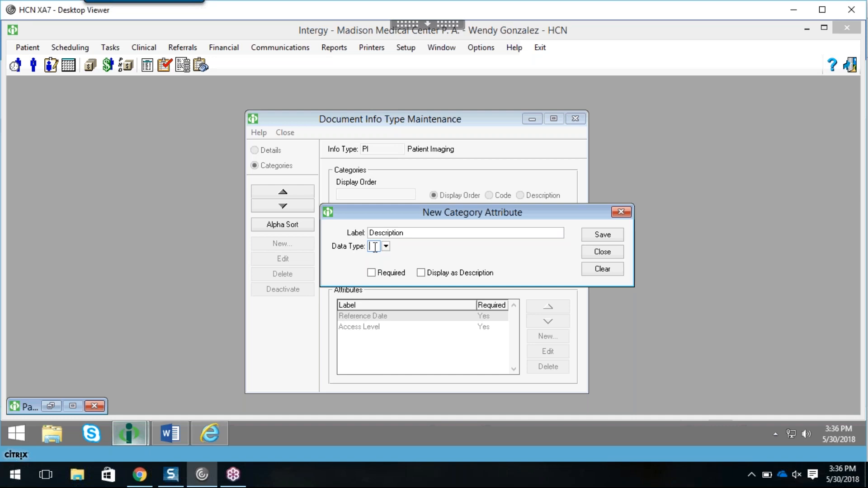
pyautogui.click(387, 247)
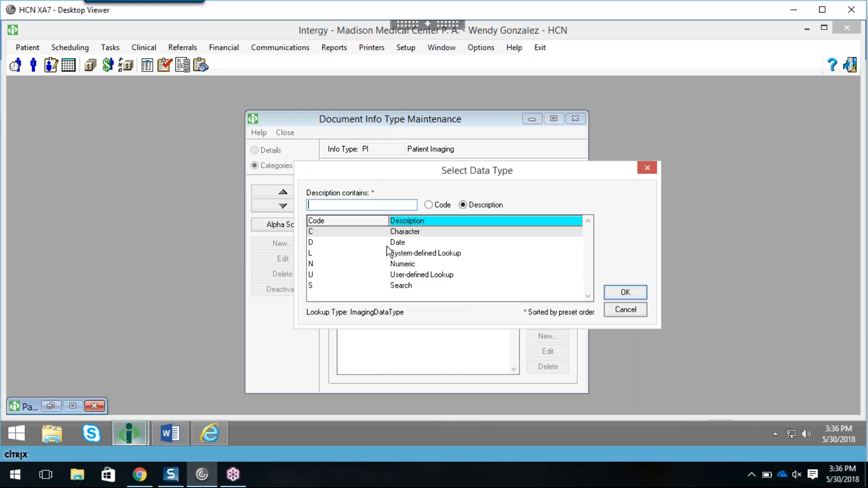
pyautogui.moveTo(536, 170); pyautogui.dragTo(685, 172)
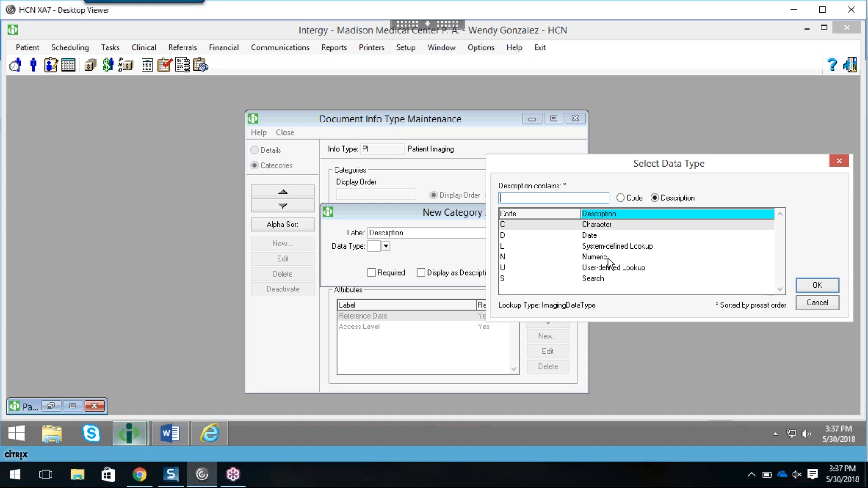
pyautogui.doubleClick(601, 224)
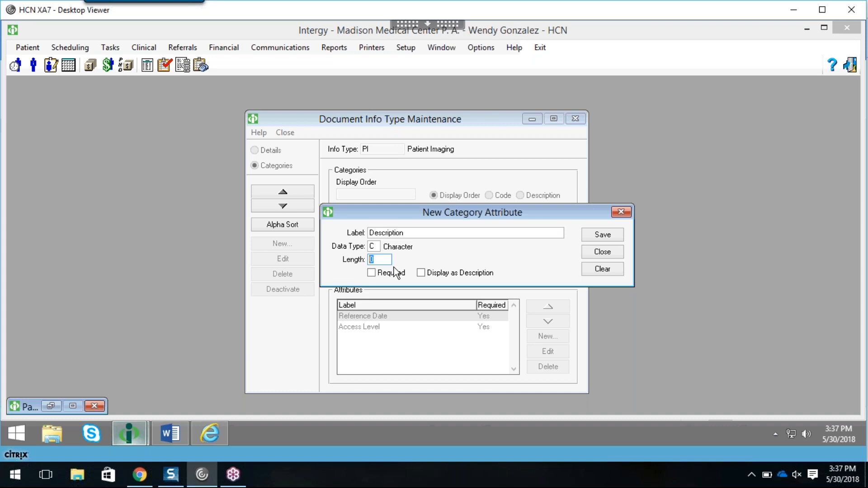
# Try User-defined Lookup as the attribute's data type and view the available lookup types without choosing one.
pyautogui.click(375, 247)
pyautogui.click(386, 247)
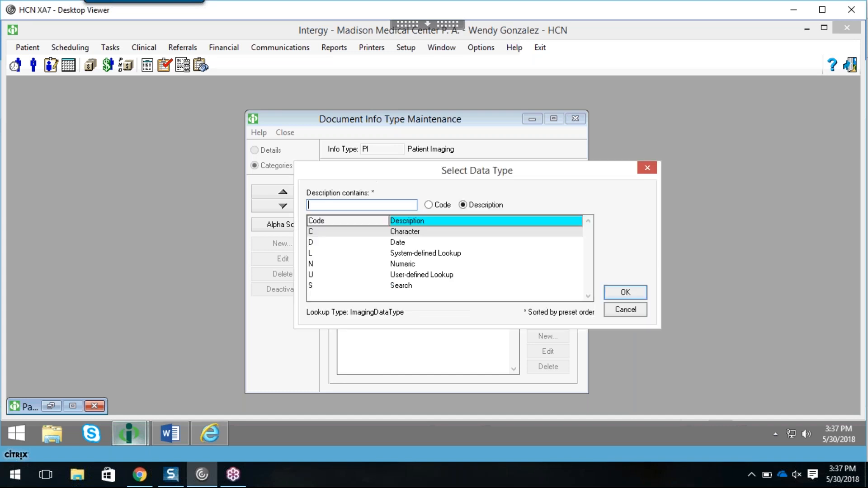
pyautogui.click(417, 276)
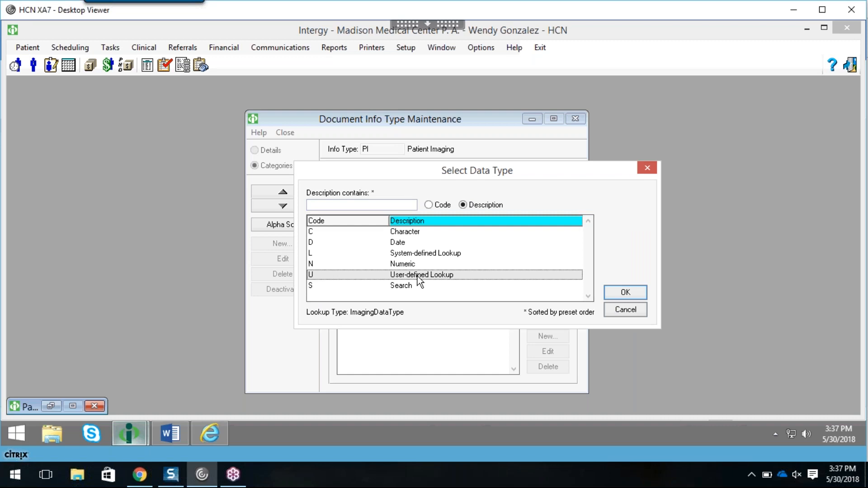
pyautogui.doubleClick(416, 276)
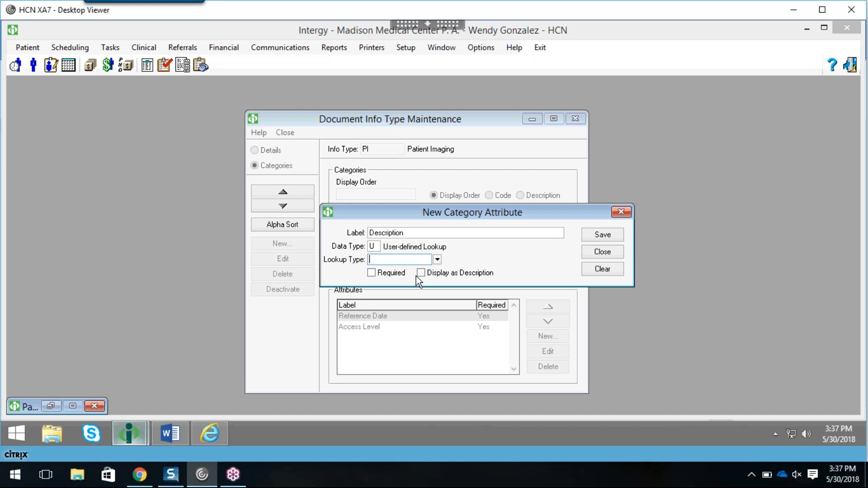
pyautogui.click(440, 263)
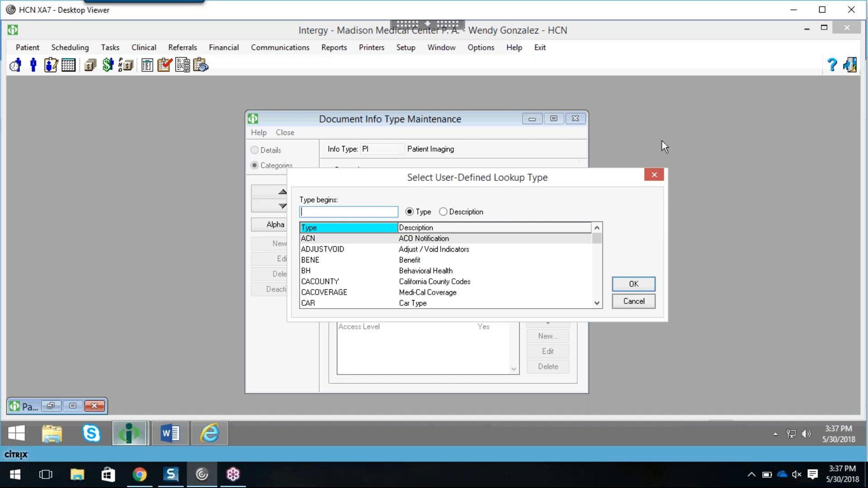
pyautogui.click(655, 177)
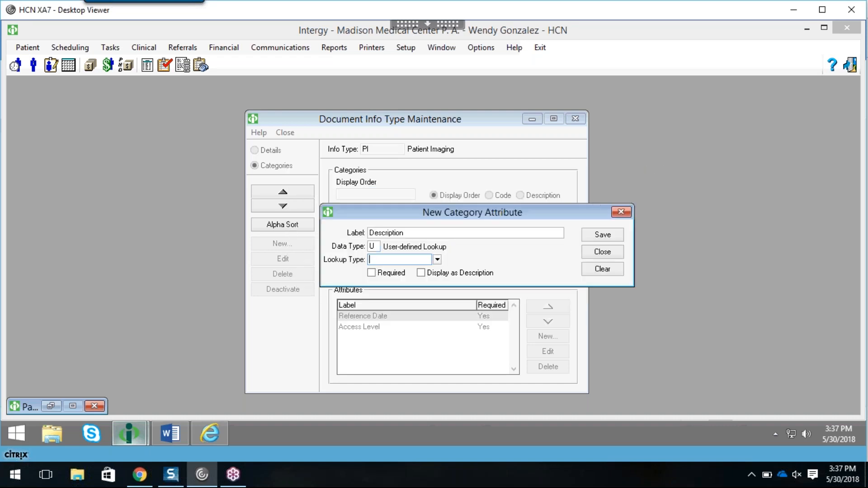
# Set the Description attribute's data type to Character with a length of 30.
pyautogui.doubleClick(383, 247)
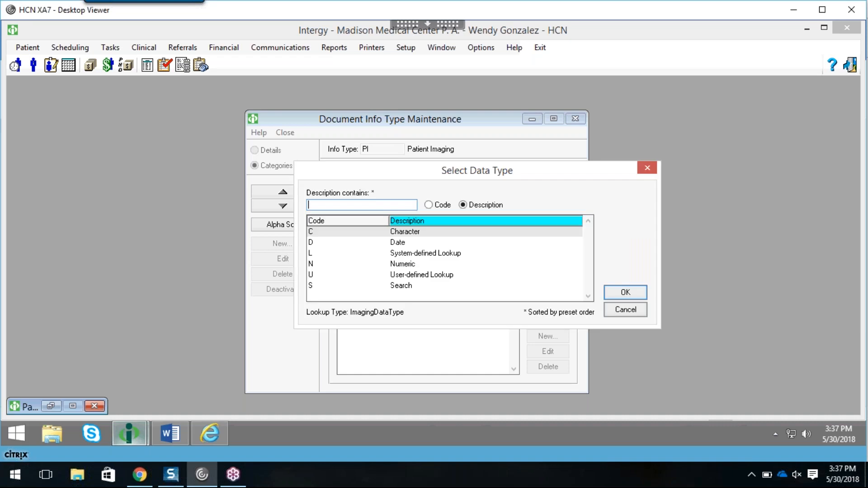
pyautogui.doubleClick(406, 234)
pyautogui.write('30')
pyautogui.press('Tab')
pyautogui.moveTo(466, 222); pyautogui.dragTo(446, 221)
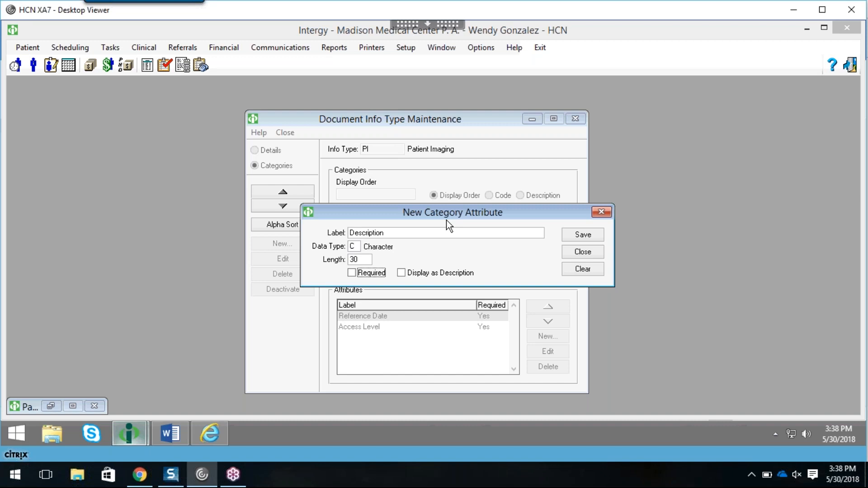
pyautogui.moveTo(388, 234); pyautogui.dragTo(349, 232)
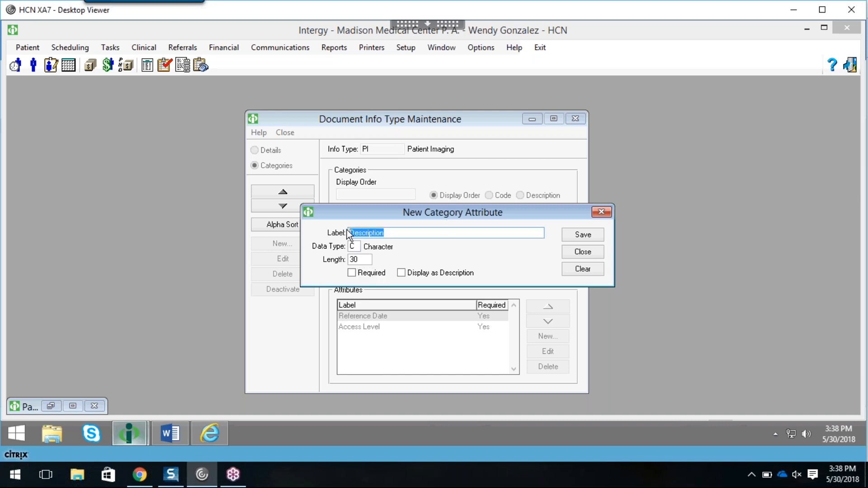
# View the available data types for the Description attribute without choosing a different one.
pyautogui.click(353, 246)
pyautogui.click(365, 248)
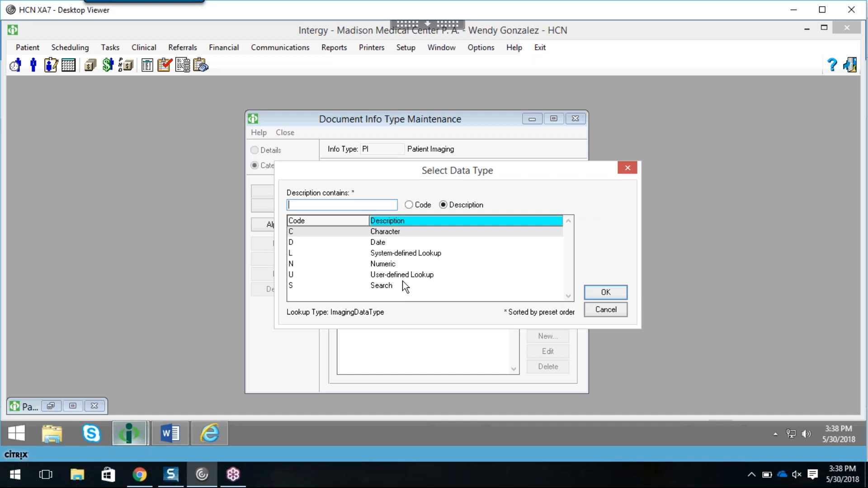
pyautogui.click(603, 310)
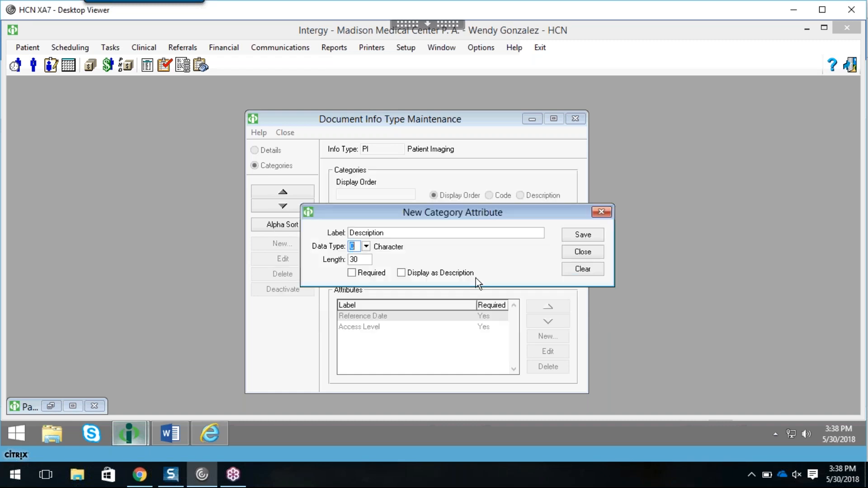
# Mark the Description attribute as Required and Display as Description, save it, and close the new attribute form.
pyautogui.click(362, 259)
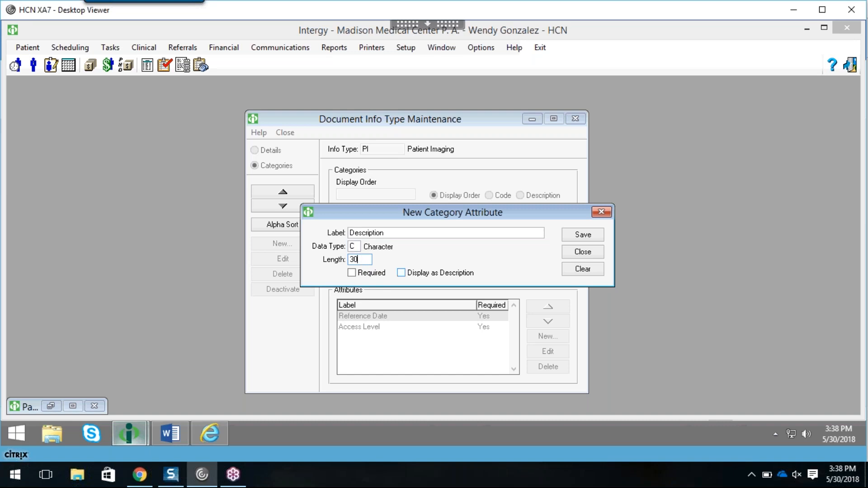
pyautogui.click(402, 273)
pyautogui.click(525, 275)
pyautogui.moveTo(449, 210); pyautogui.dragTo(588, 241)
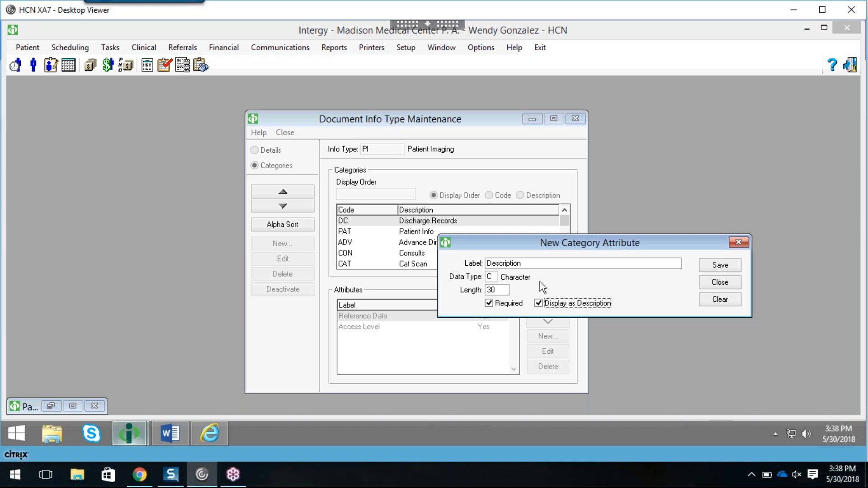
pyautogui.click(726, 265)
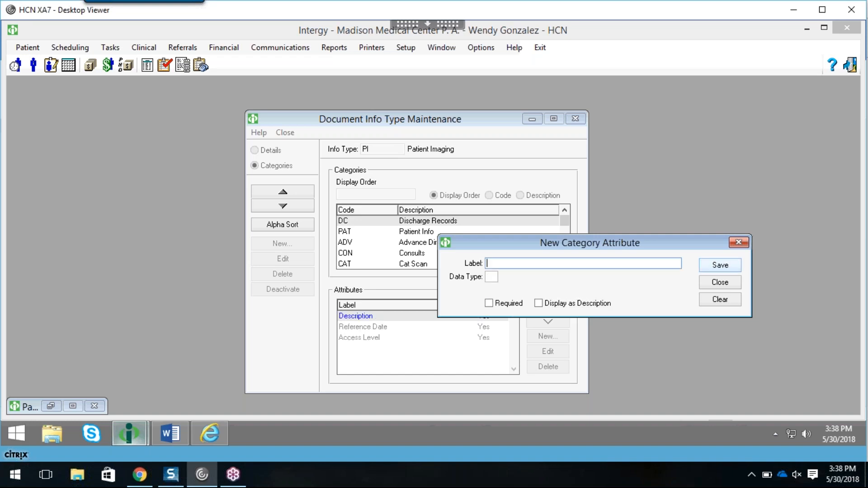
pyautogui.click(742, 245)
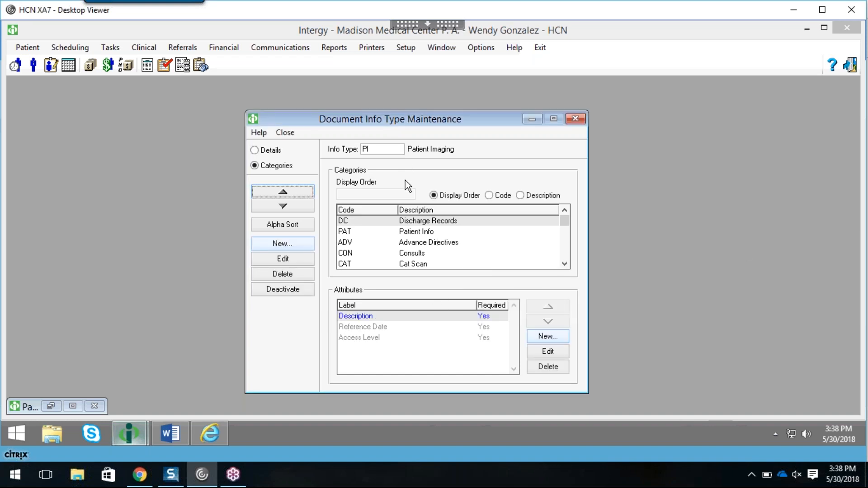
# Start another attribute for Discharge Records, examine the User-defined Lookup data type option, and close the form without saving.
pyautogui.click(411, 224)
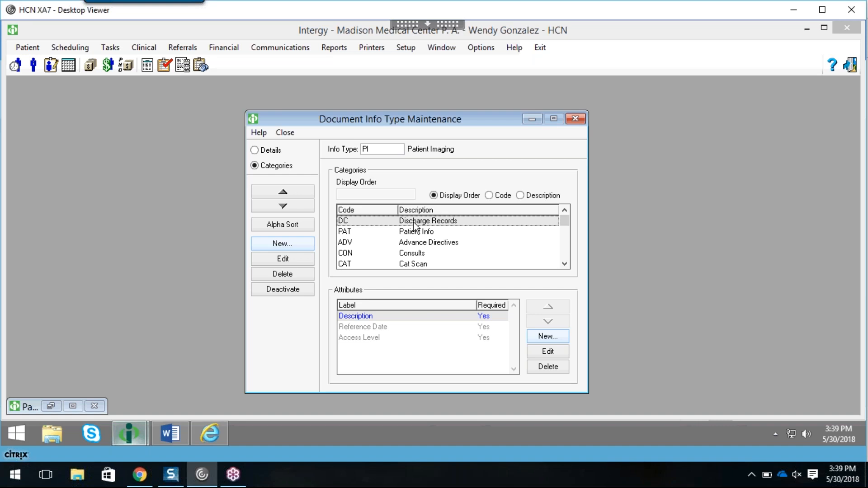
pyautogui.click(383, 316)
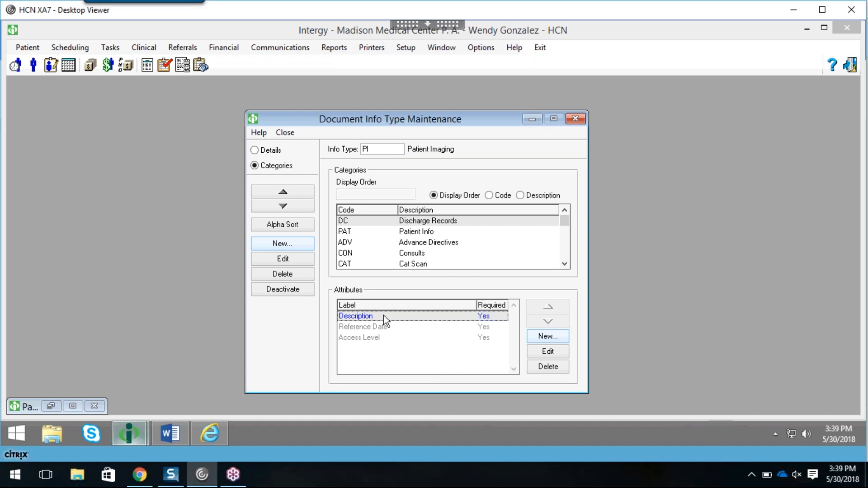
pyautogui.click(427, 220)
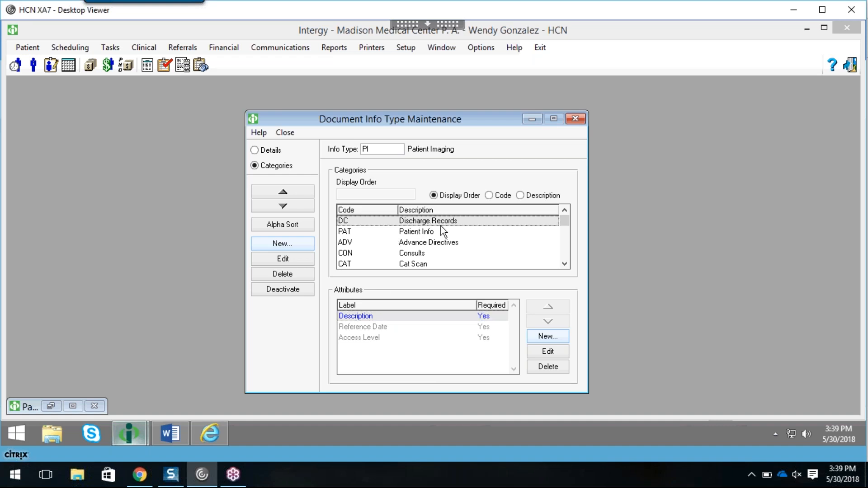
pyautogui.click(548, 336)
pyautogui.moveTo(376, 216); pyautogui.dragTo(379, 197)
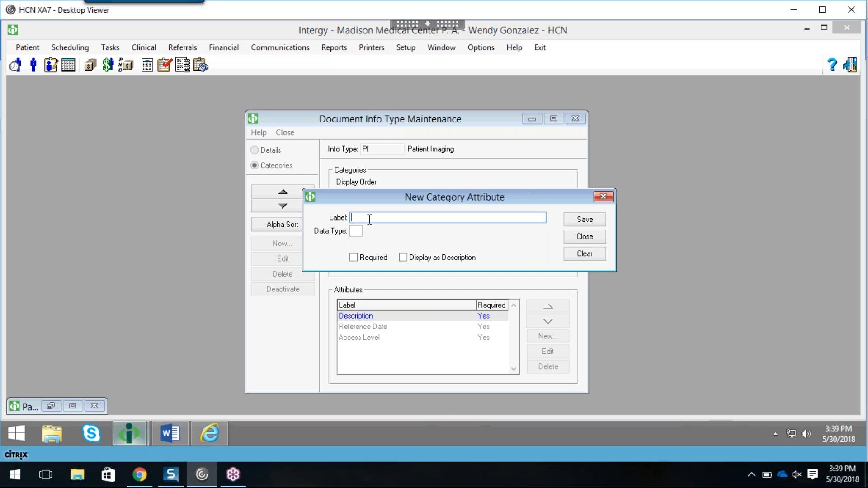
pyautogui.click(356, 232)
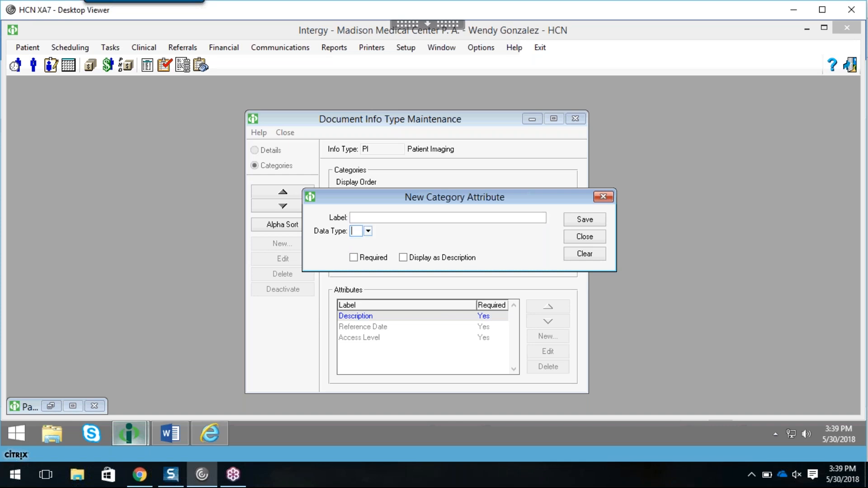
pyautogui.click(368, 232)
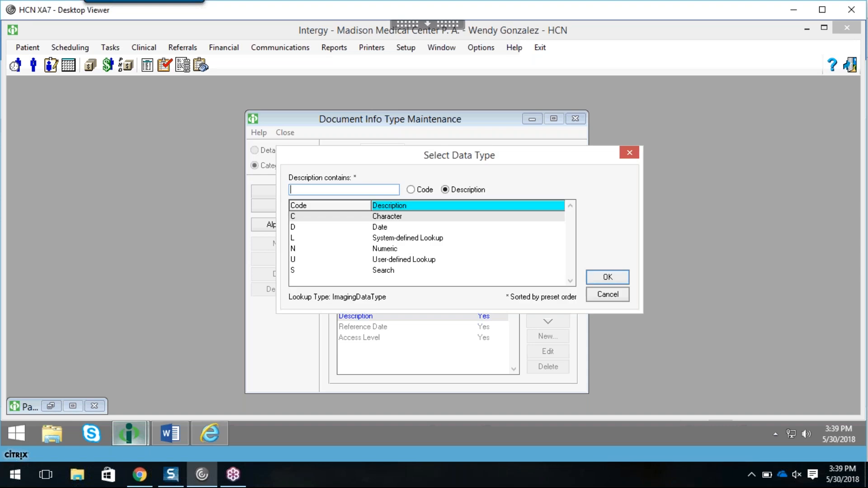
pyautogui.click(390, 260)
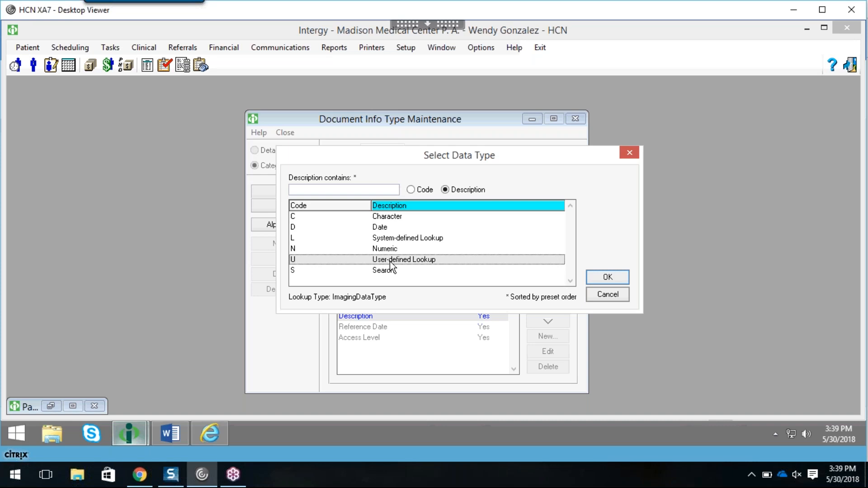
pyautogui.click(616, 298)
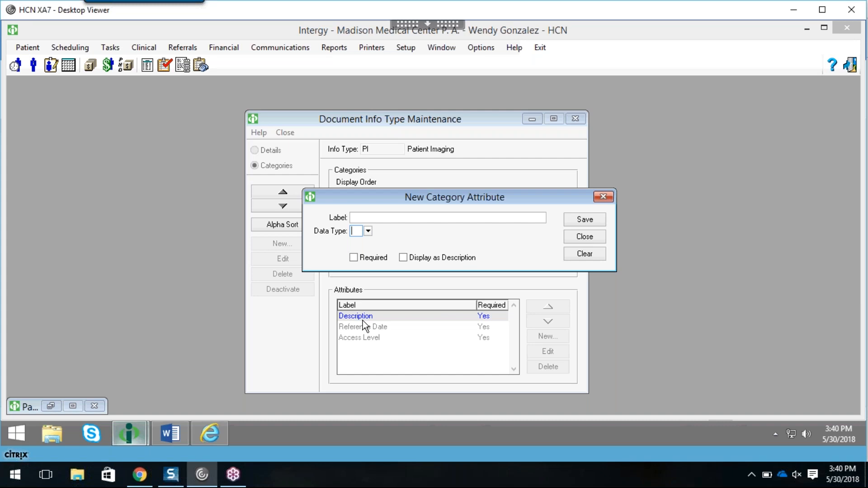
pyautogui.click(588, 235)
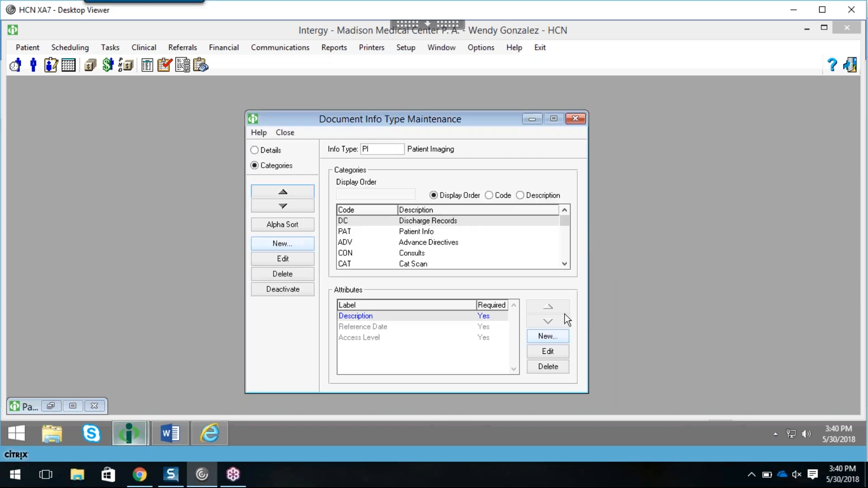
# Add a required attribute labelled DOS with the Date data type to the Discharge Records category.
pyautogui.click(546, 337)
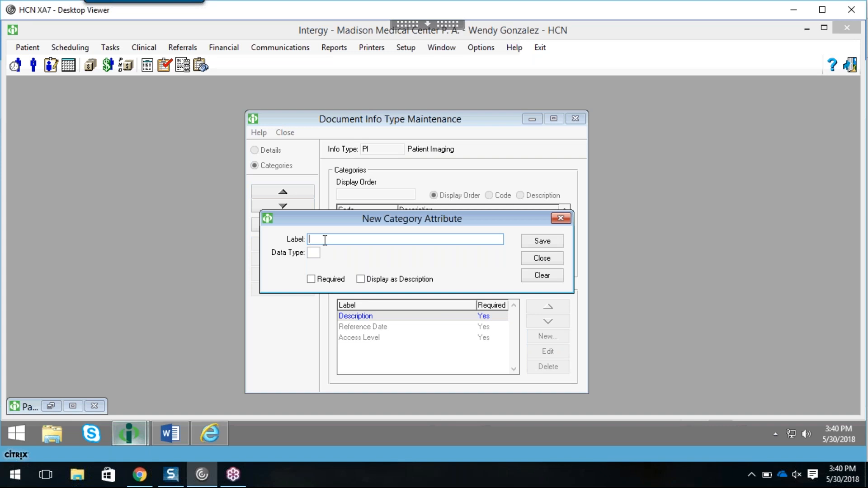
pyautogui.write('DOS')
pyautogui.click(315, 252)
pyautogui.click(326, 253)
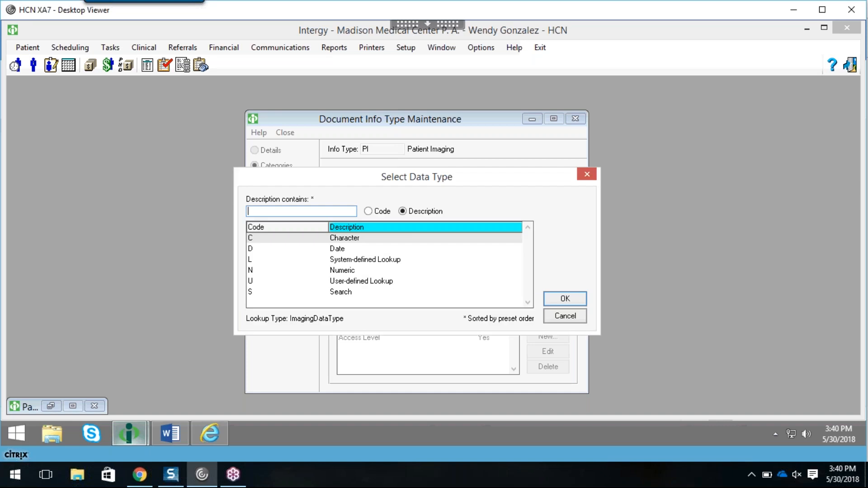
pyautogui.doubleClick(356, 251)
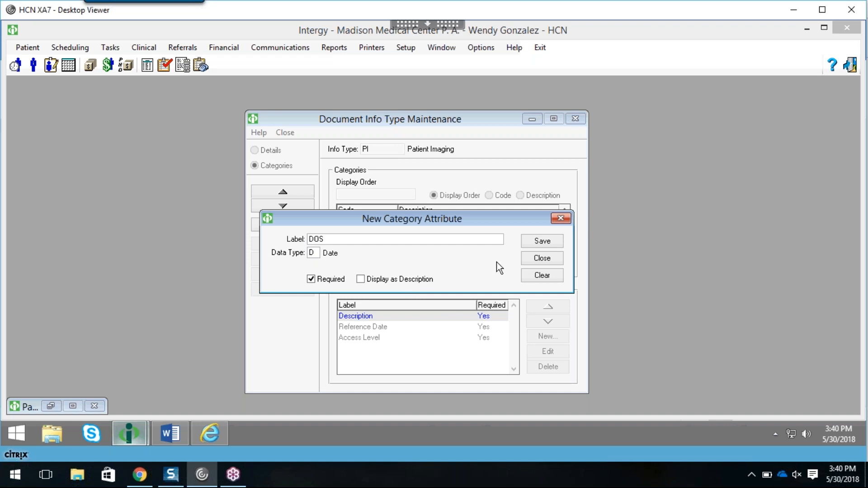
pyautogui.click(544, 243)
pyautogui.click(542, 258)
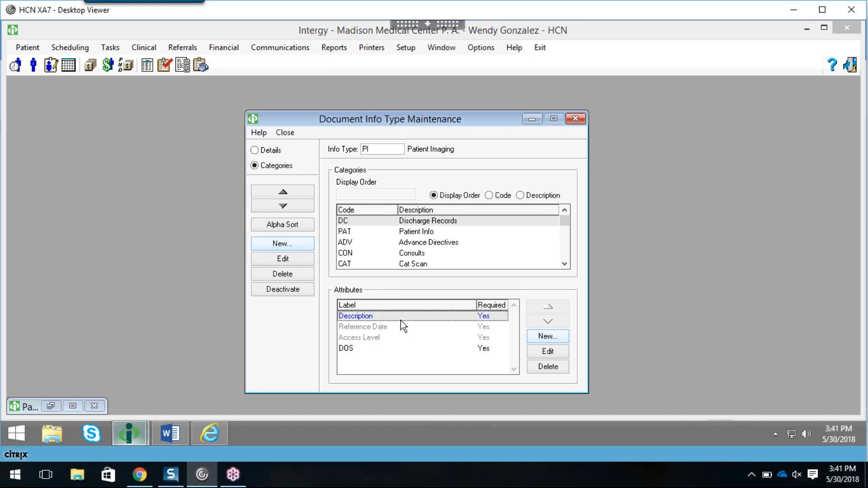
pyautogui.click(361, 349)
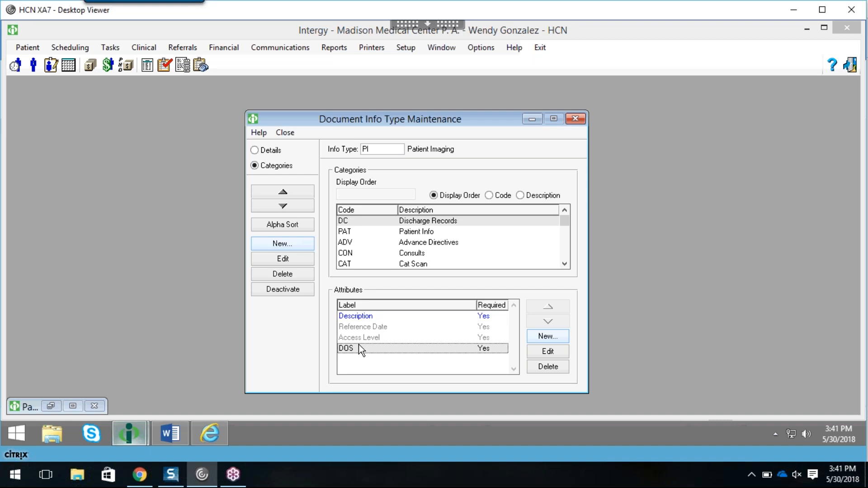
pyautogui.click(355, 317)
pyautogui.click(362, 349)
pyautogui.click(425, 318)
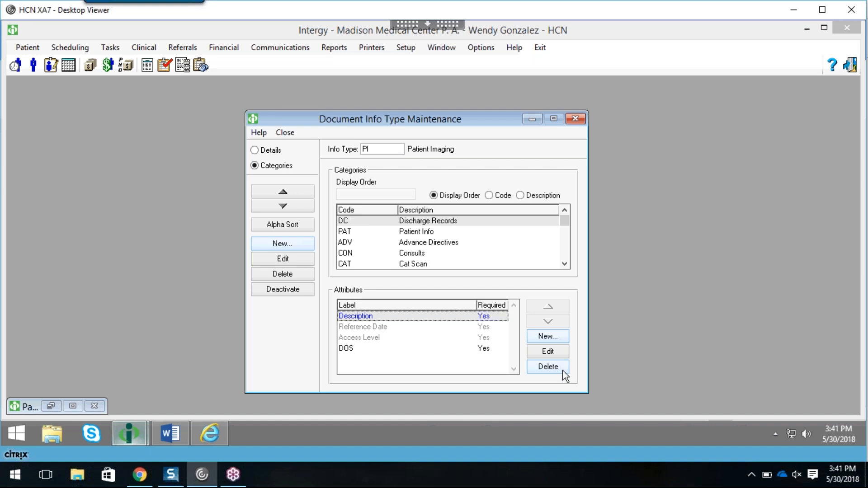
# Start a new imaging document from the patient's record and assign it the Patient Imaging category Discharge Records to check its attributes.
pyautogui.click(128, 305)
pyautogui.click(52, 406)
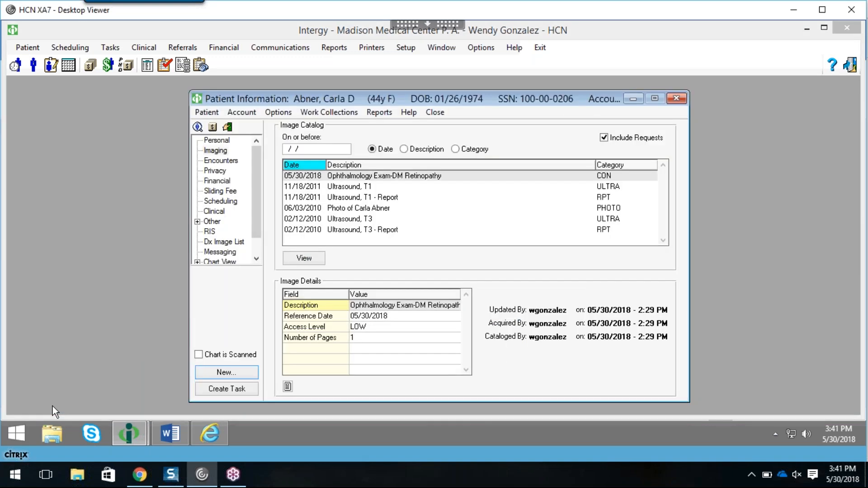
pyautogui.click(231, 373)
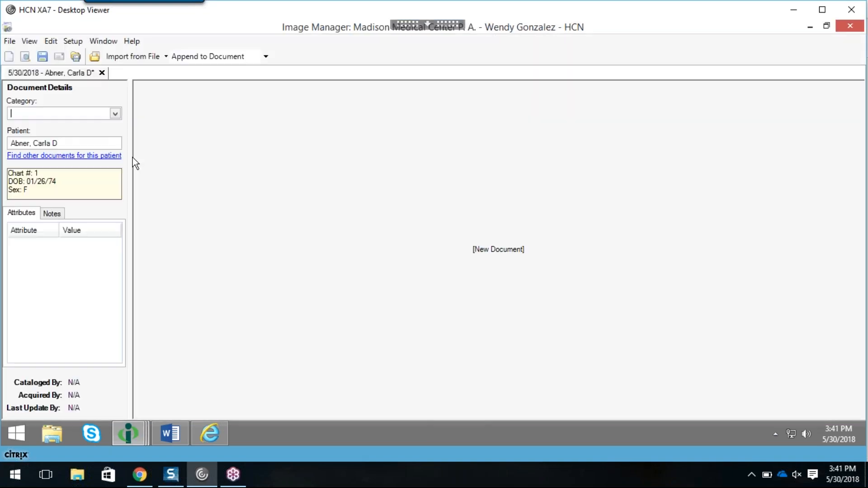
pyautogui.click(116, 113)
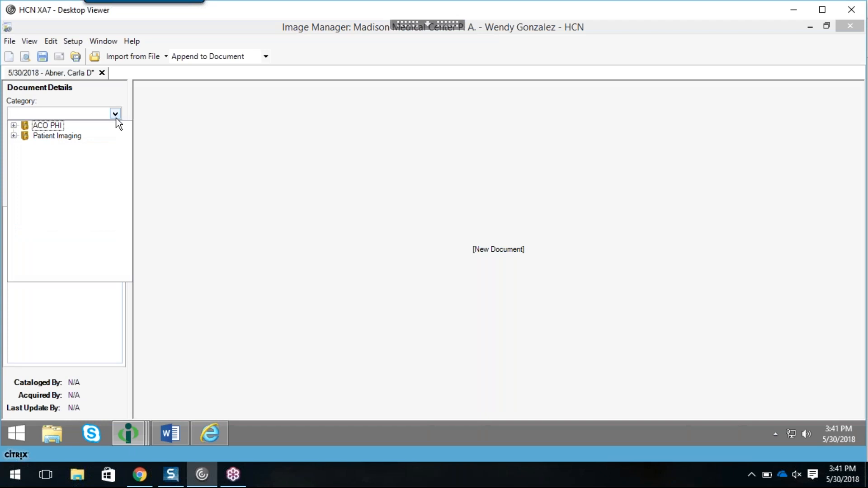
pyautogui.click(14, 137)
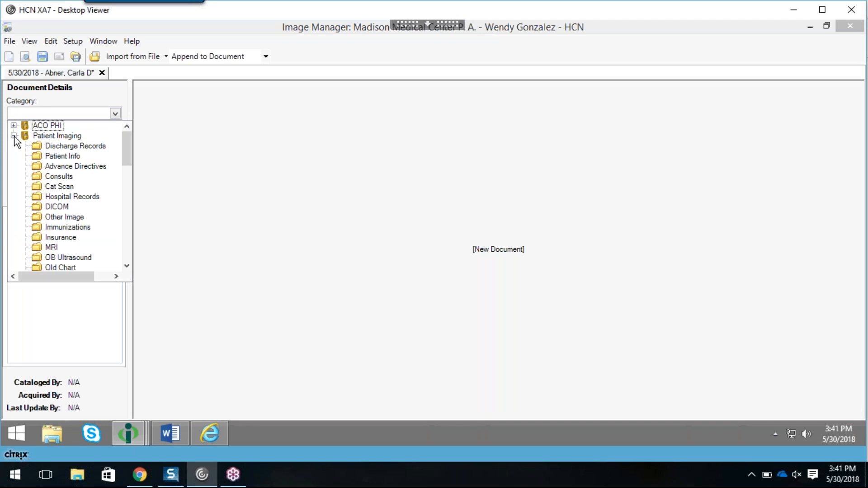
pyautogui.click(67, 149)
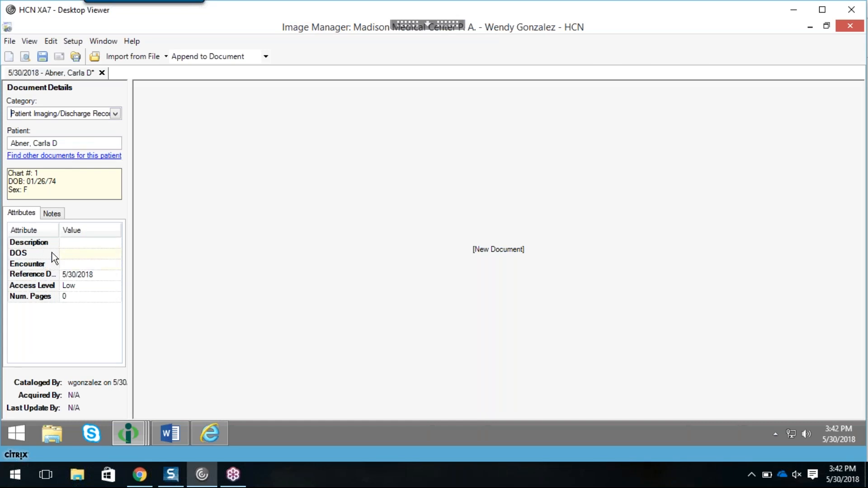
# Try free-text entry in the new document's Description attribute, and clear the sample text.
pyautogui.click(74, 244)
pyautogui.write('jflkasjlk')
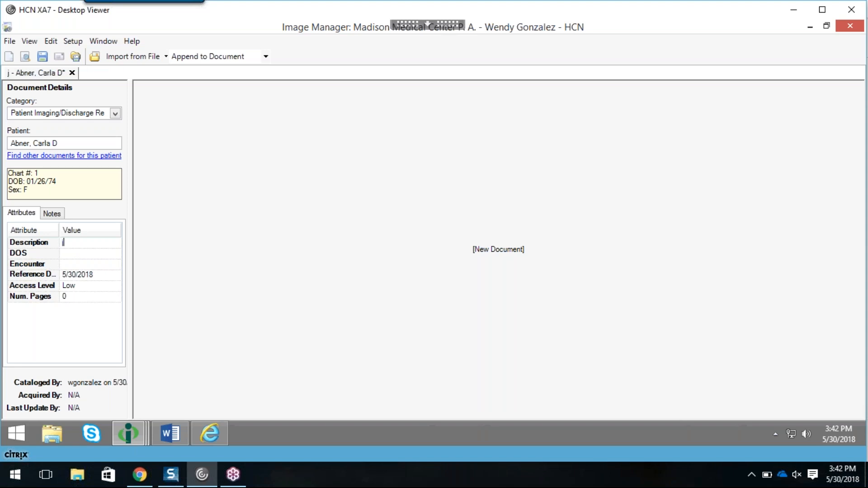
pyautogui.press('BackSpace')
pyautogui.press('BackSpace')
pyautogui.press('BackSpace')
pyautogui.press('BackSpace')
pyautogui.press('BackSpace')
pyautogui.press('BackSpace')
pyautogui.press('BackSpace')
pyautogui.press('BackSpace')
pyautogui.press('BackSpace')
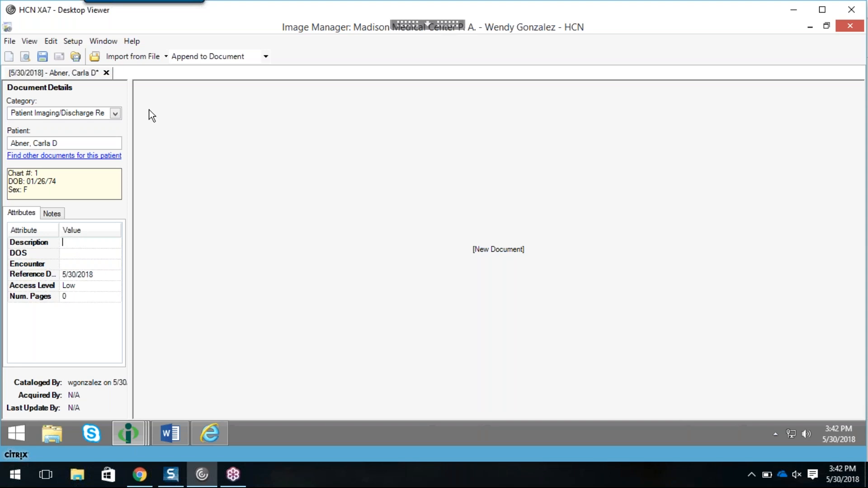
# Change the document's category to Patient Info and view the lookup choices for its Description attribute.
pyautogui.click(115, 114)
pyautogui.click(74, 159)
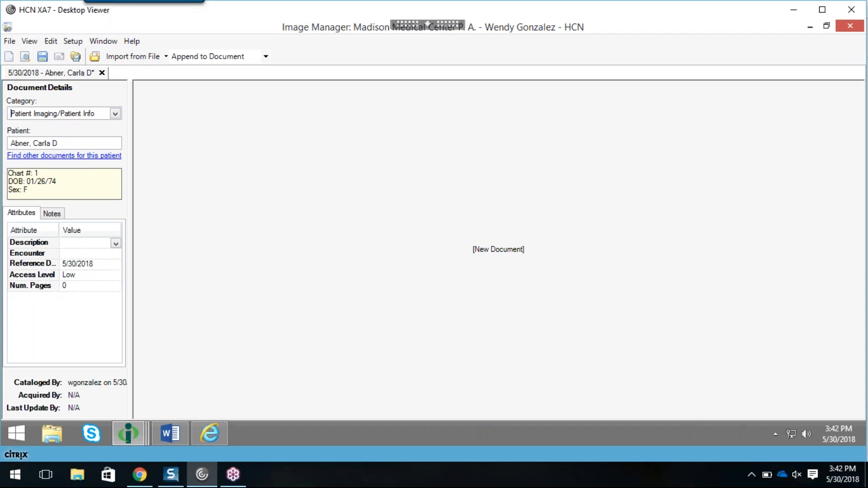
pyautogui.click(116, 245)
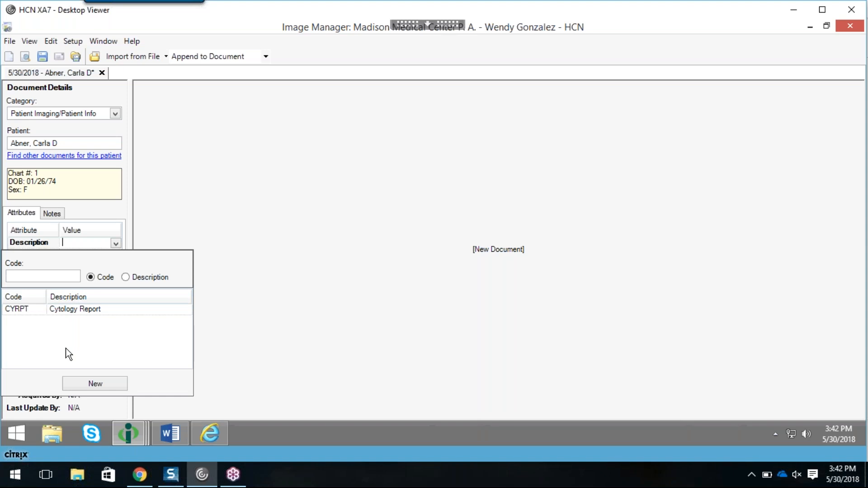
pyautogui.click(265, 327)
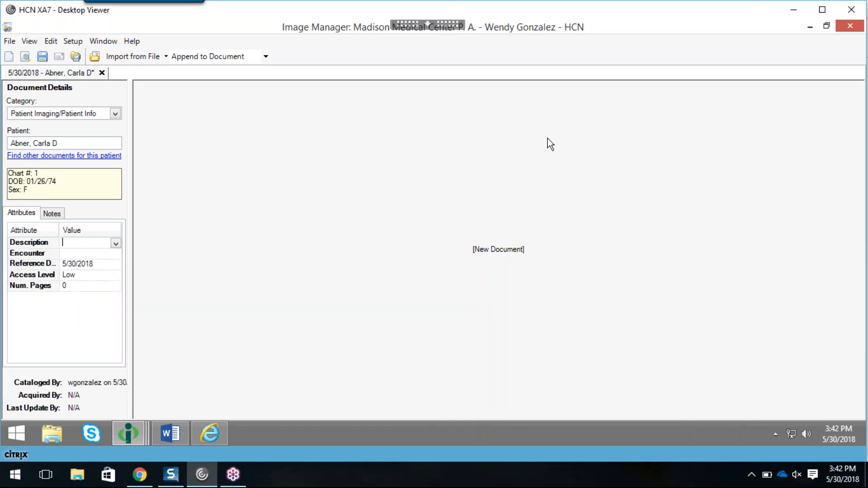
# Close Image Manager without saving the new document, and return to Document Info Type Maintenance in Intergy.
pyautogui.click(852, 25)
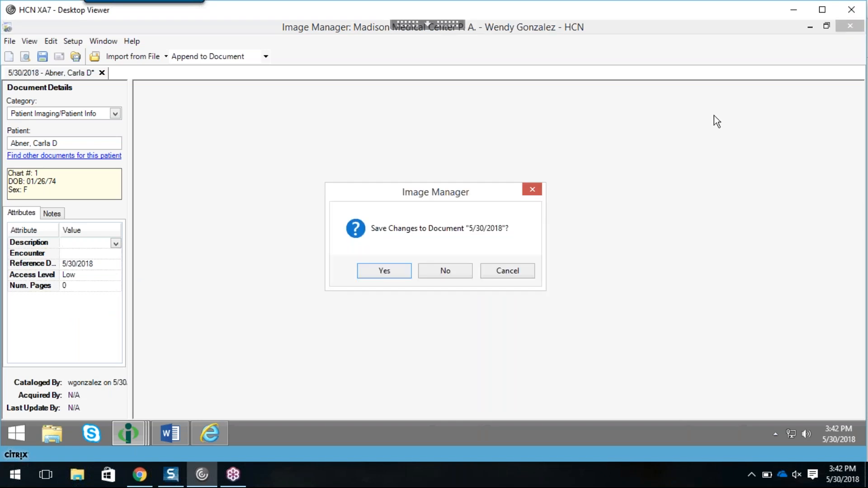
pyautogui.click(454, 275)
pyautogui.hotkey('alt', 'Tab')
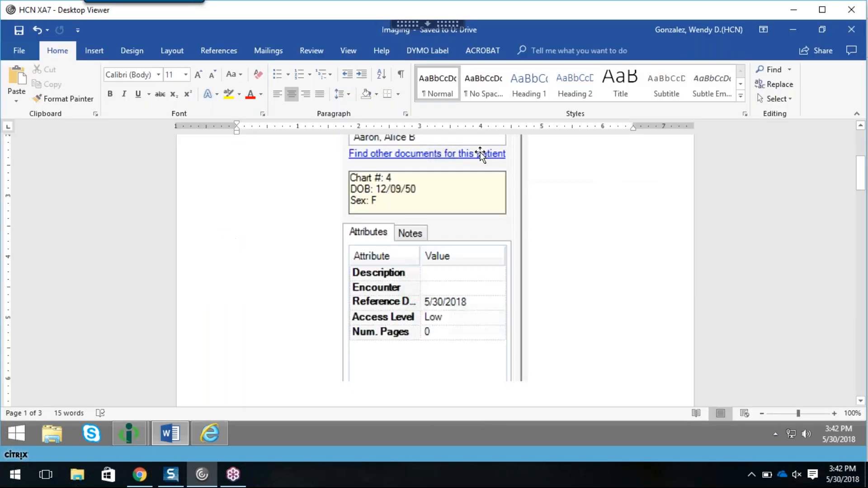
pyautogui.click(793, 29)
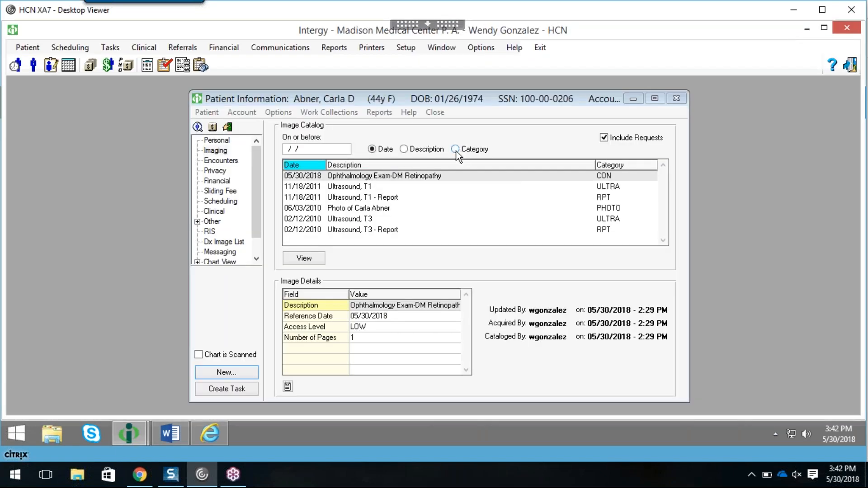
pyautogui.click(632, 99)
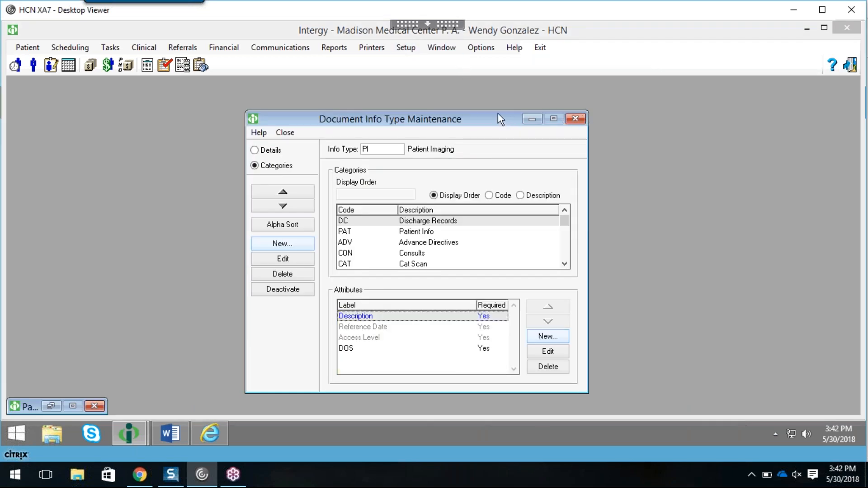
# Minimize Document Info Type Maintenance and open the maintenance window for user-defined lookups.
pyautogui.moveTo(498, 114); pyautogui.dragTo(475, 114)
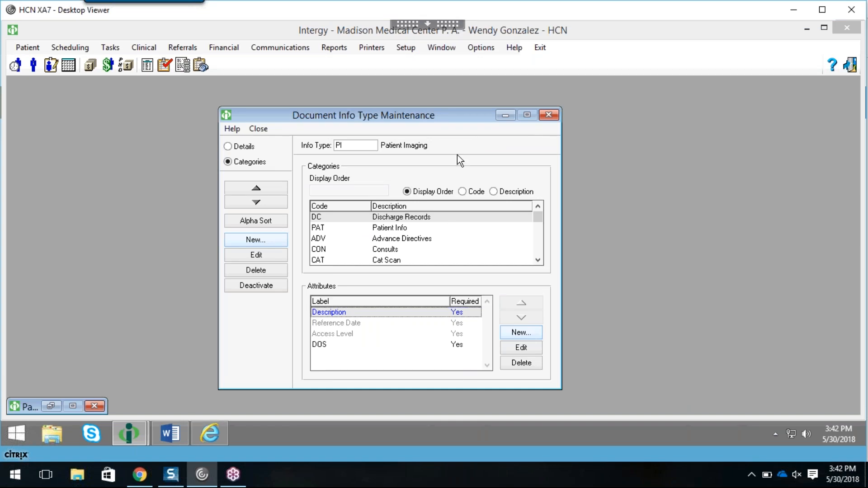
pyautogui.click(505, 115)
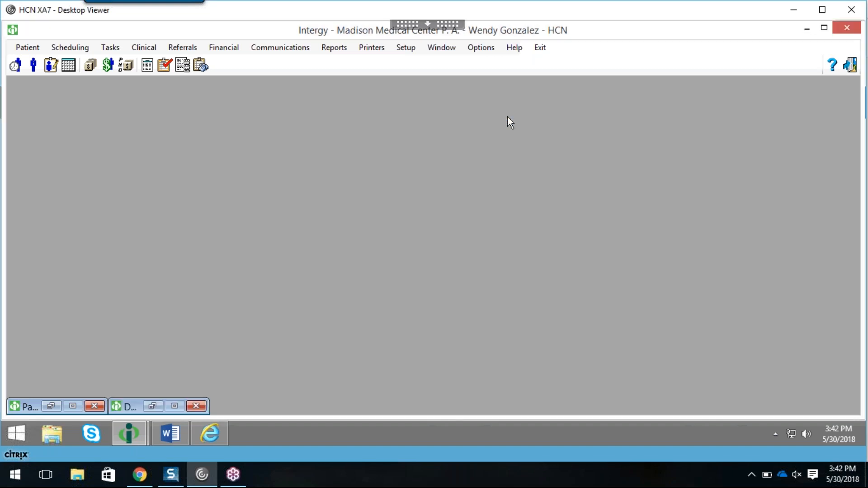
pyautogui.click(399, 50)
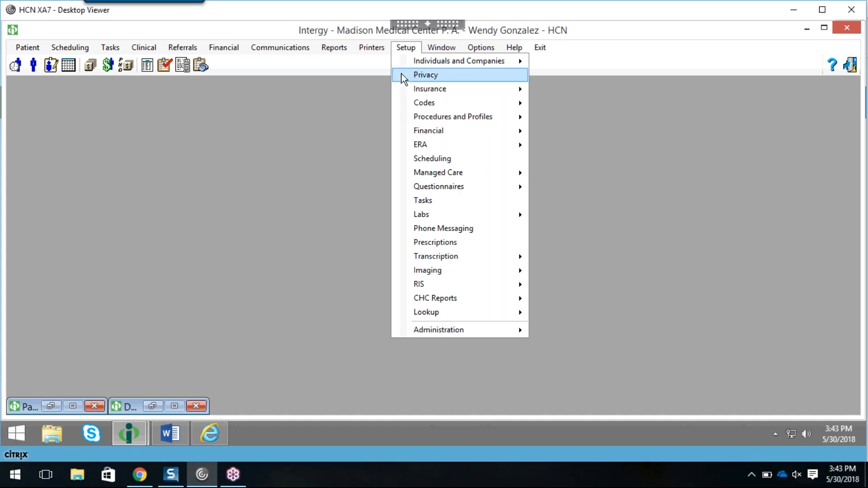
pyautogui.moveTo(406, 60)
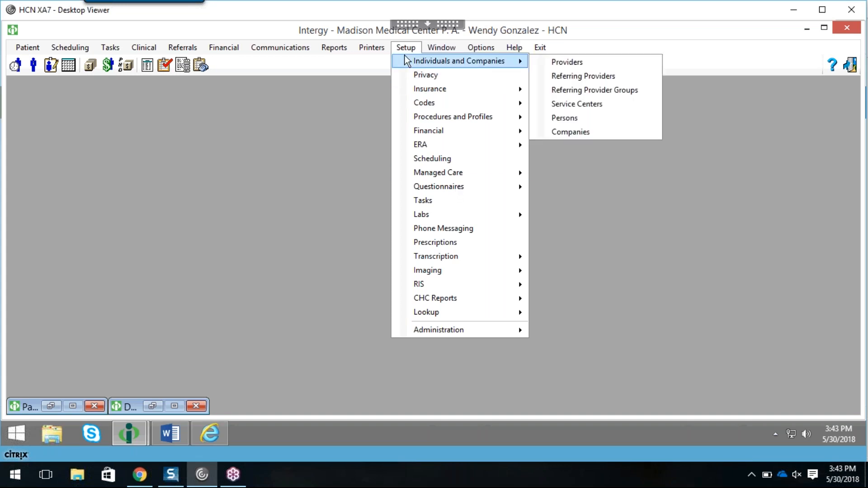
pyautogui.moveTo(460, 313)
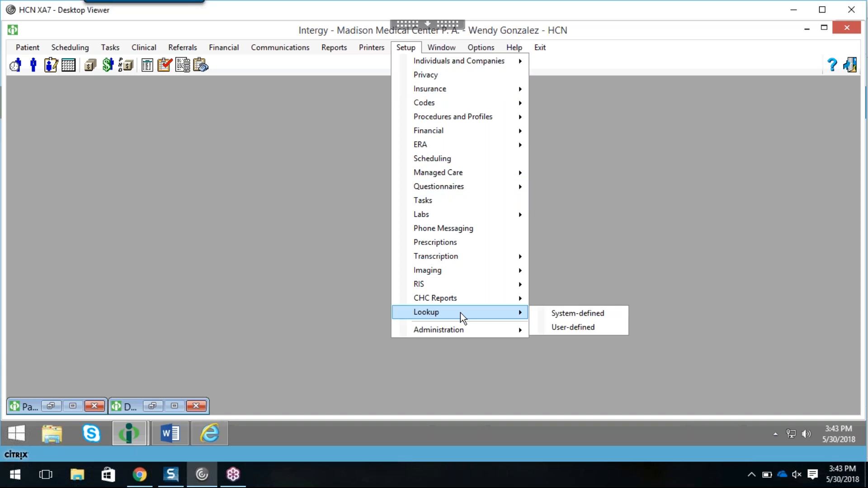
pyautogui.click(606, 333)
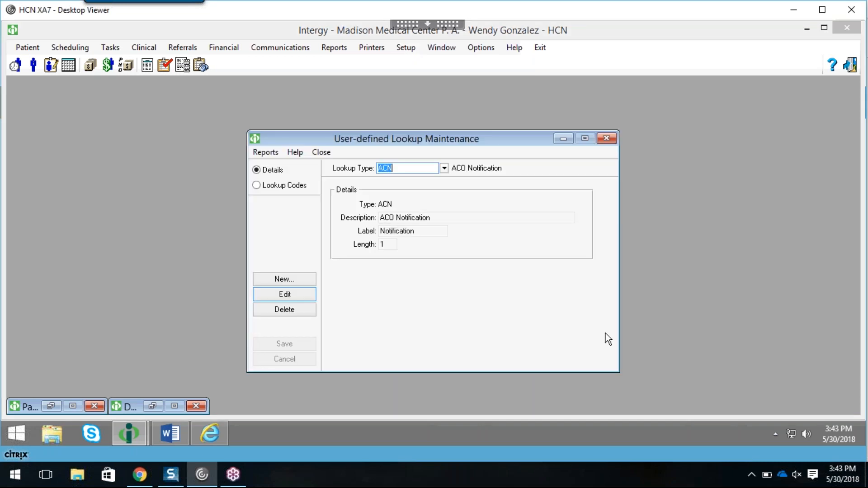
# Load the HOSP lookup type and examine its details and lookup codes.
pyautogui.write('HOSP')
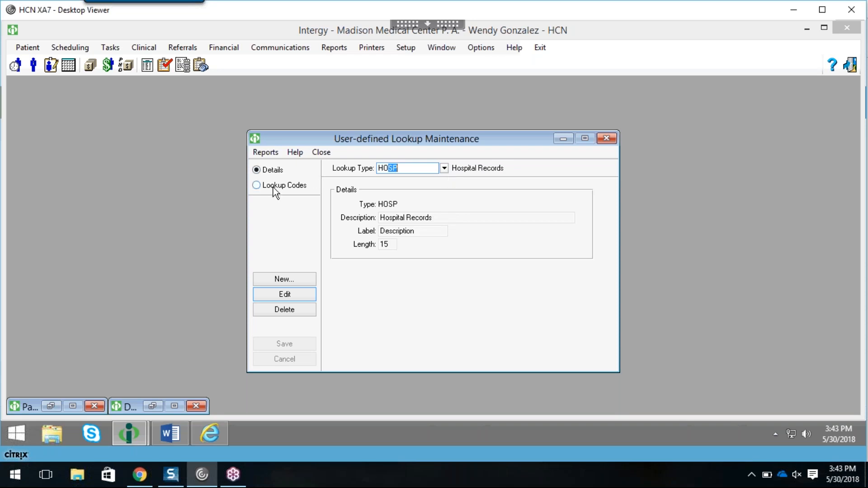
pyautogui.click(407, 171)
pyautogui.moveTo(413, 143); pyautogui.dragTo(437, 142)
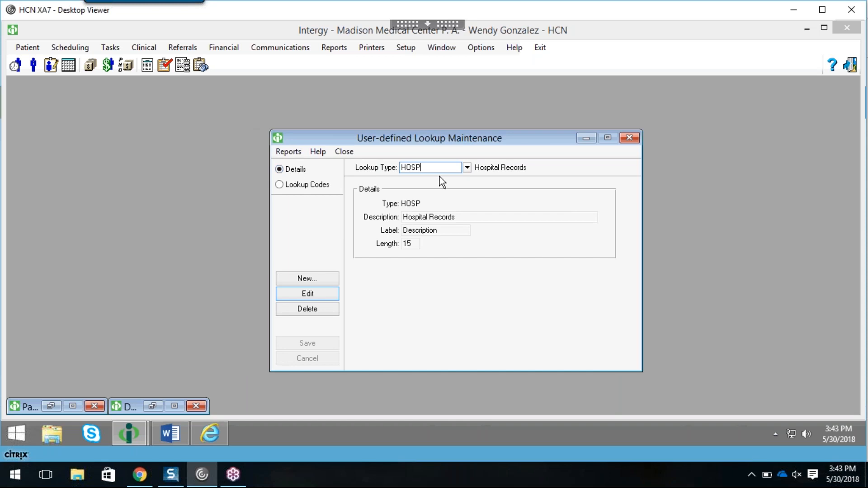
pyautogui.click(316, 184)
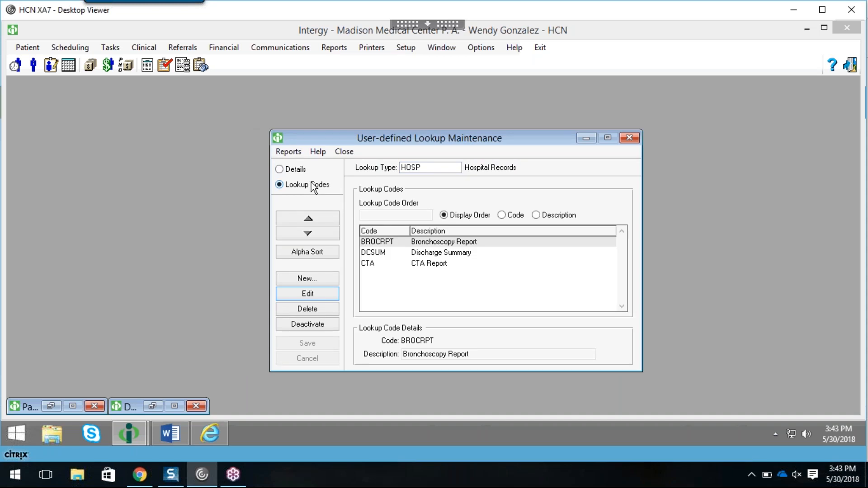
pyautogui.click(302, 169)
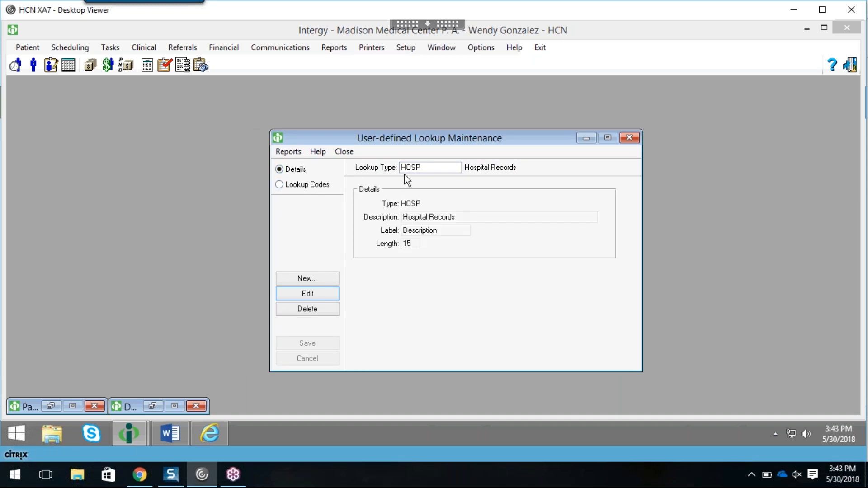
pyautogui.click(309, 186)
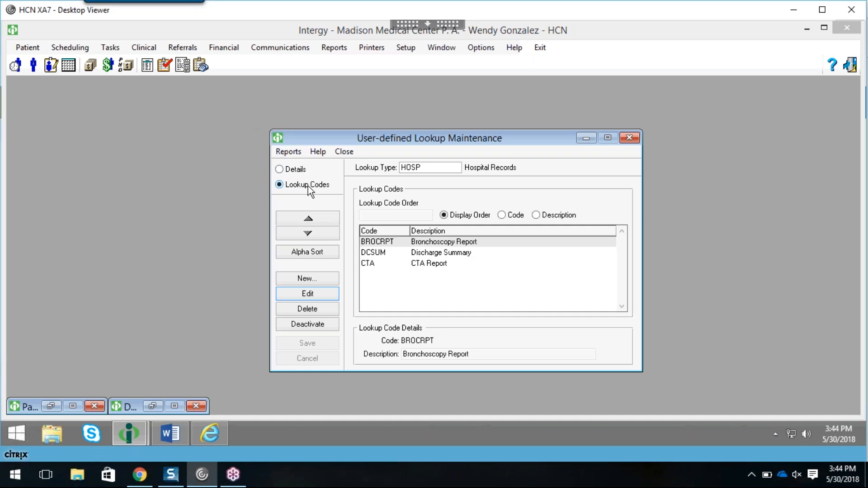
pyautogui.click(292, 170)
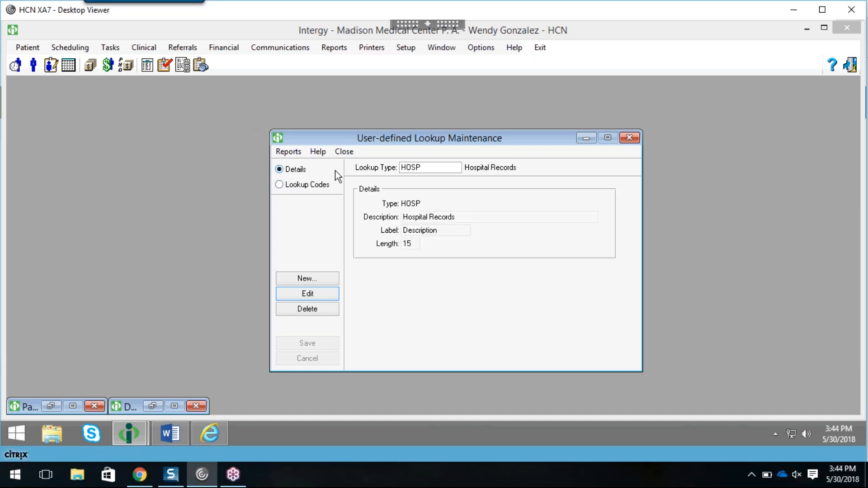
pyautogui.click(407, 168)
# Start a new user-defined lookup type DISCHARGE RECORDS with the description DC Records.
pyautogui.click(310, 281)
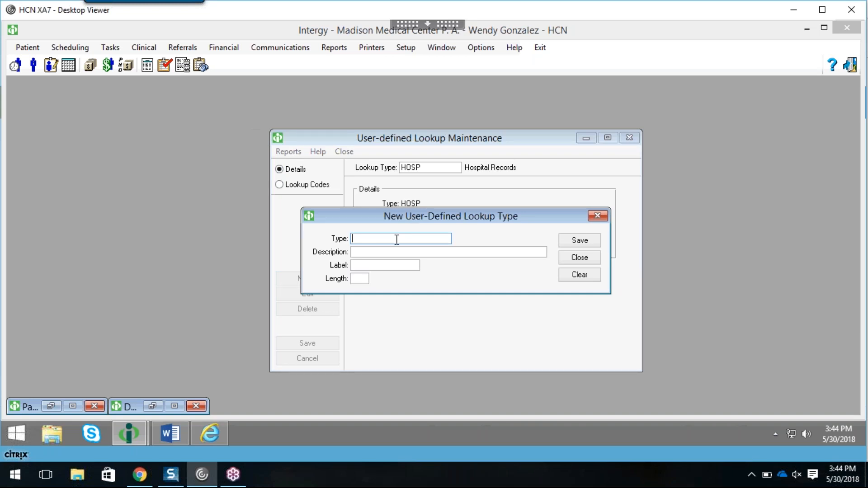
pyautogui.write('Disc')
pyautogui.press('BackSpace')
pyautogui.press('BackSpace')
pyautogui.write('scharg')
pyautogui.press('BackSpace')
pyautogui.press('BackSpace')
pyautogui.press('BackSpace')
pyautogui.write('arege')
pyautogui.press('BackSpace')
pyautogui.press('BackSpace')
pyautogui.press('BackSpace')
pyautogui.write('ge RE')
pyautogui.press('BackSpace')
pyautogui.write('ecords')
pyautogui.click(397, 252)
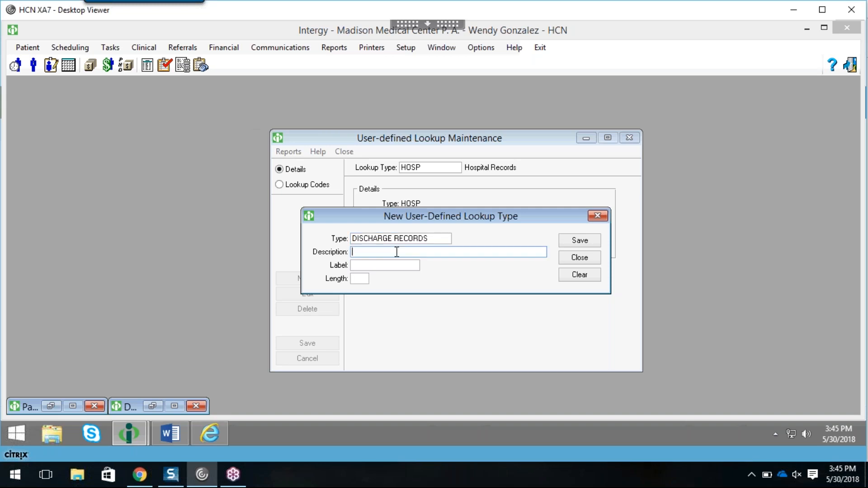
pyautogui.write('DC Records')
# Give the new lookup type the label Description and a length of 15, save it, and close the entry dialog.
pyautogui.moveTo(414, 221); pyautogui.dragTo(438, 283)
pyautogui.click(464, 331)
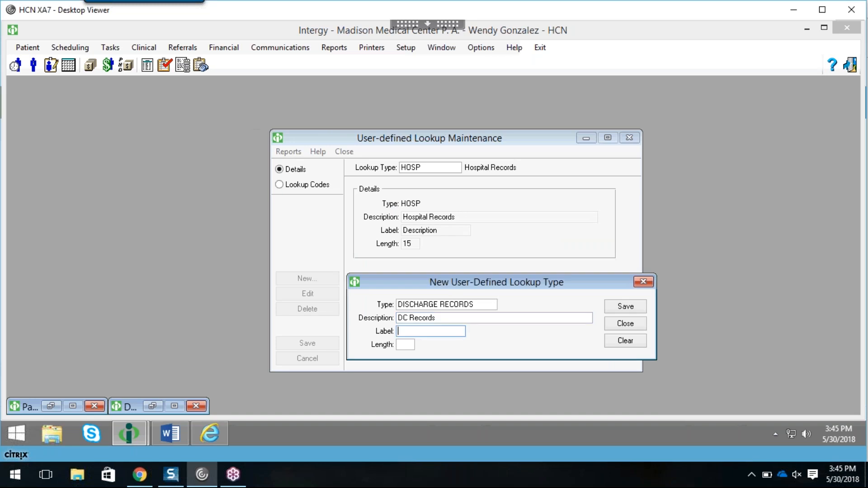
pyautogui.moveTo(470, 282); pyautogui.dragTo(459, 240)
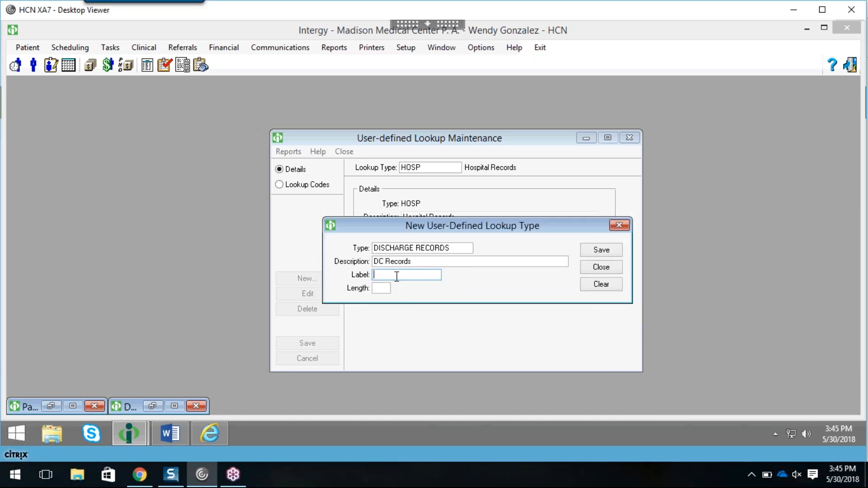
pyautogui.write('Descit')
pyautogui.press('BackSpace')
pyautogui.press('BackSpace')
pyautogui.write('ription')
pyautogui.click(383, 289)
pyautogui.write('30')
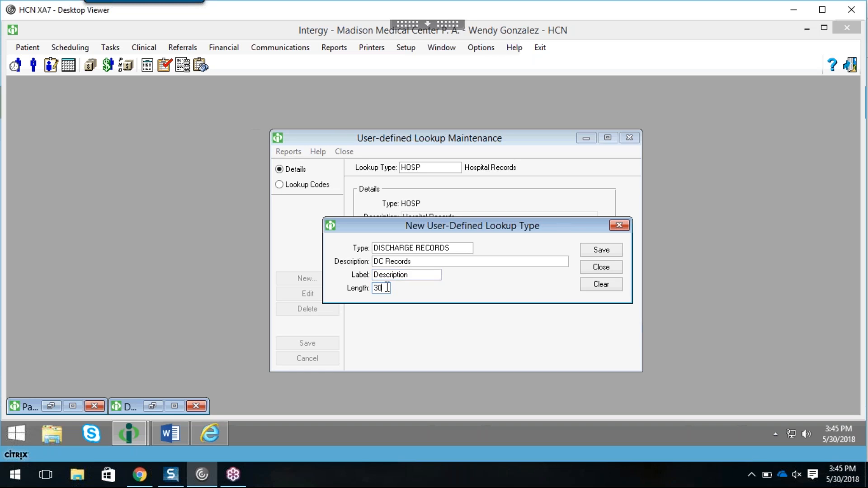
pyautogui.press('BackSpace')
pyautogui.press('BackSpace')
pyautogui.write('15')
pyautogui.press('Tab')
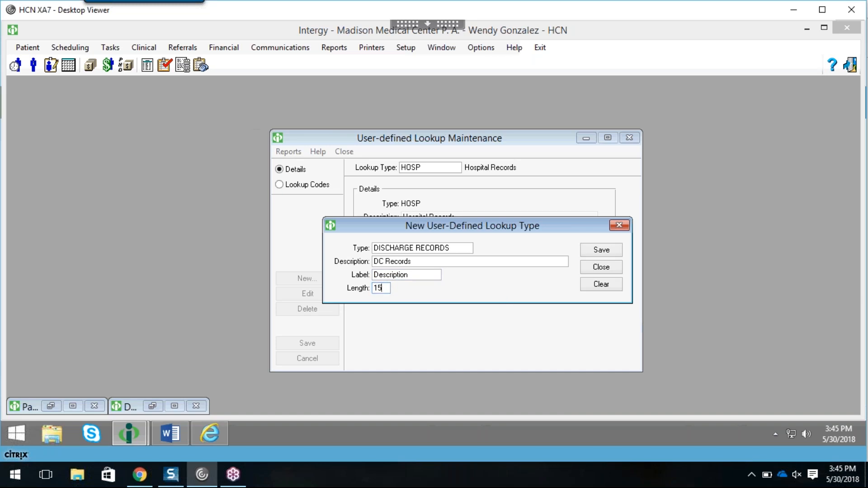
pyautogui.click(595, 249)
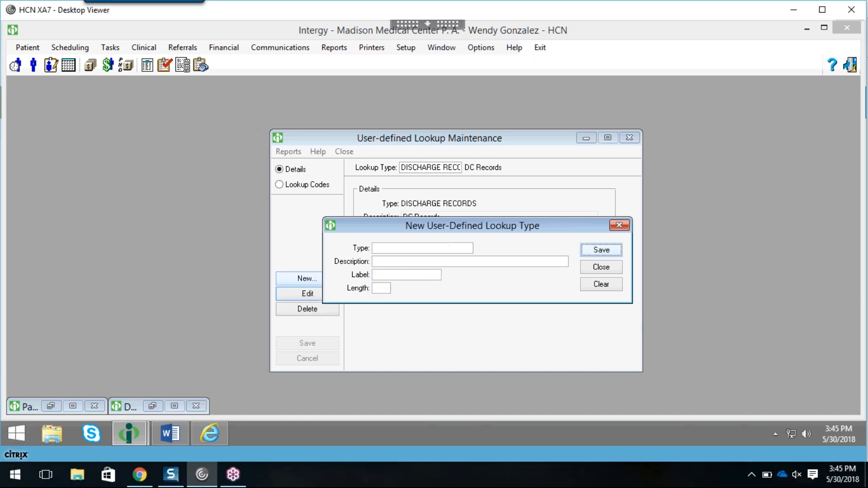
pyautogui.click(620, 227)
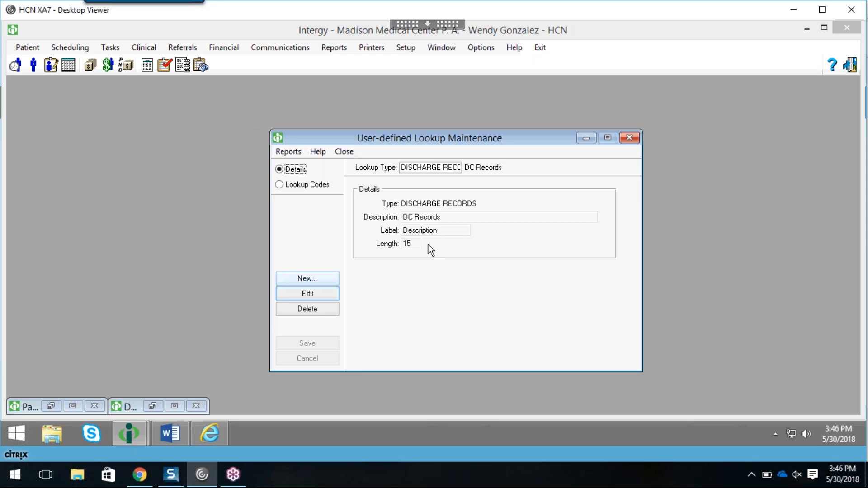
# Review the DISCHARGE RECORDS lookup type's details and display its lookup codes.
pyautogui.click(404, 166)
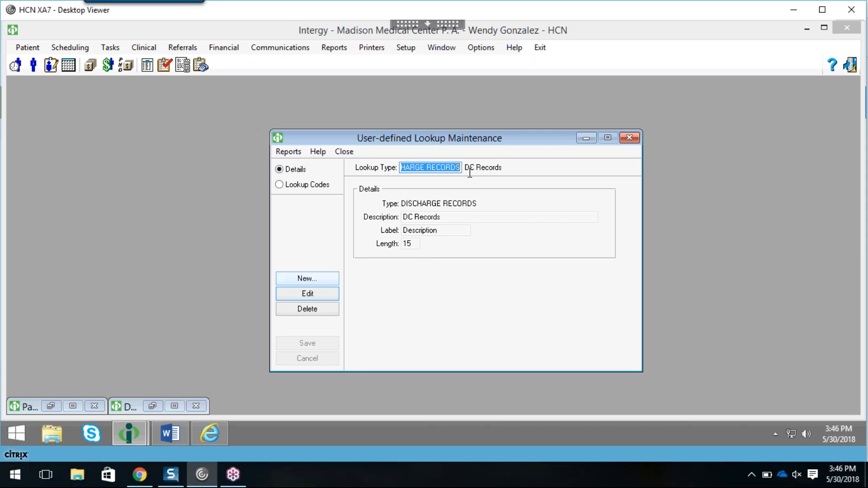
pyautogui.click(280, 184)
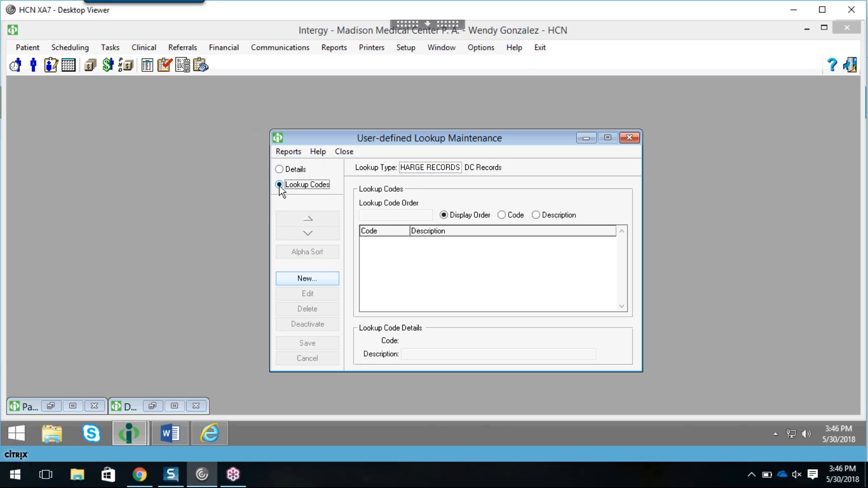
pyautogui.click(283, 171)
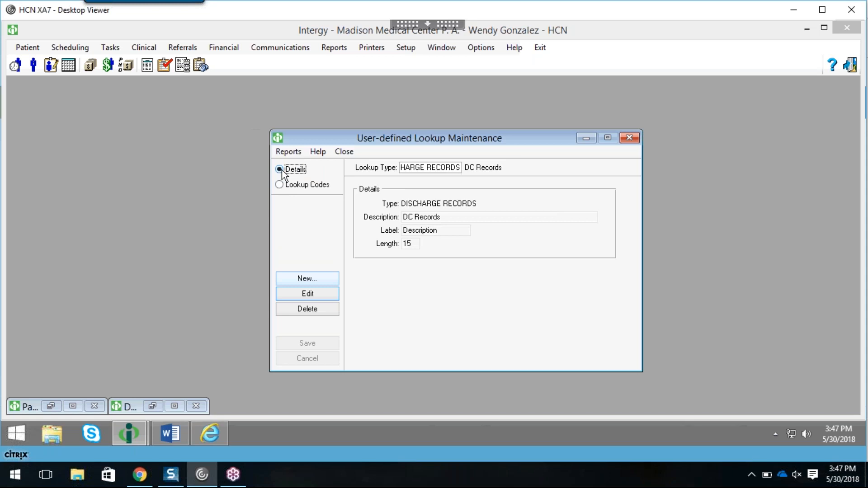
pyautogui.click(282, 185)
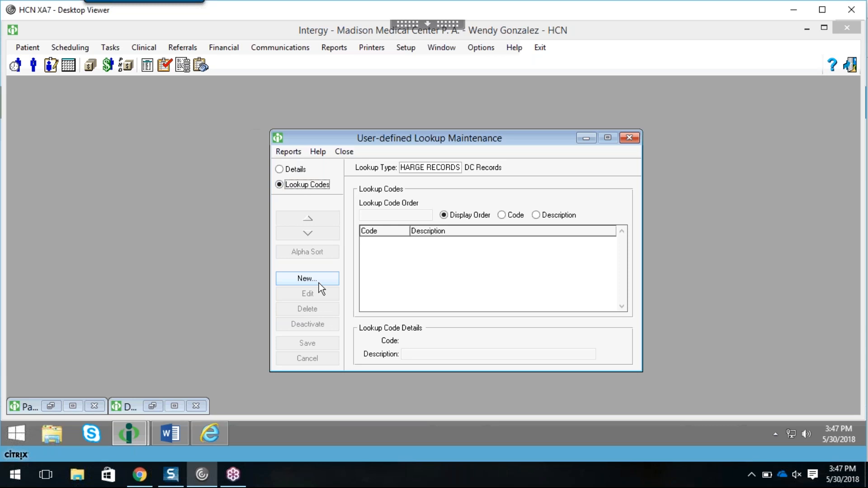
# Restore Document Info Type Maintenance to view the Discharge Records category's attributes, and minimize it again.
pyautogui.click(210, 434)
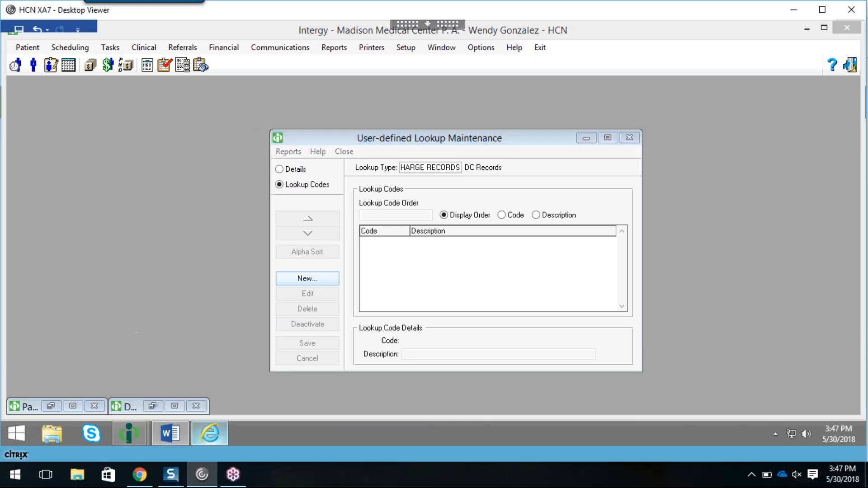
pyautogui.moveTo(129, 433)
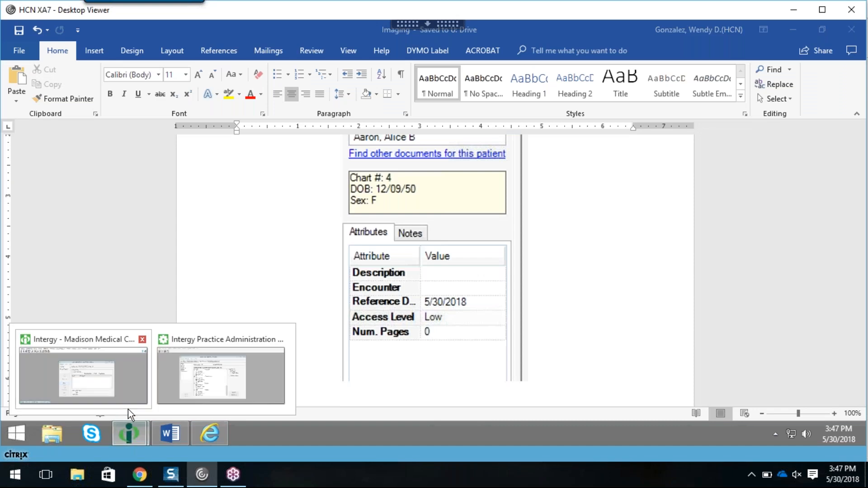
pyautogui.click(111, 384)
pyautogui.click(153, 407)
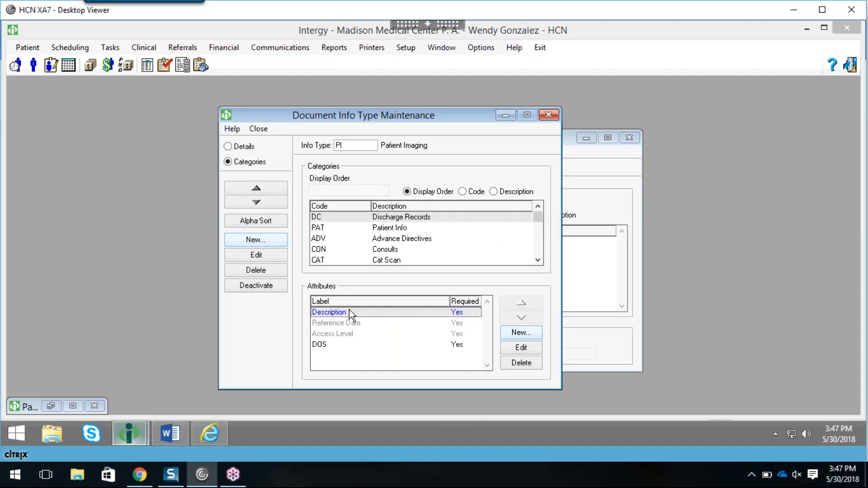
pyautogui.click(503, 116)
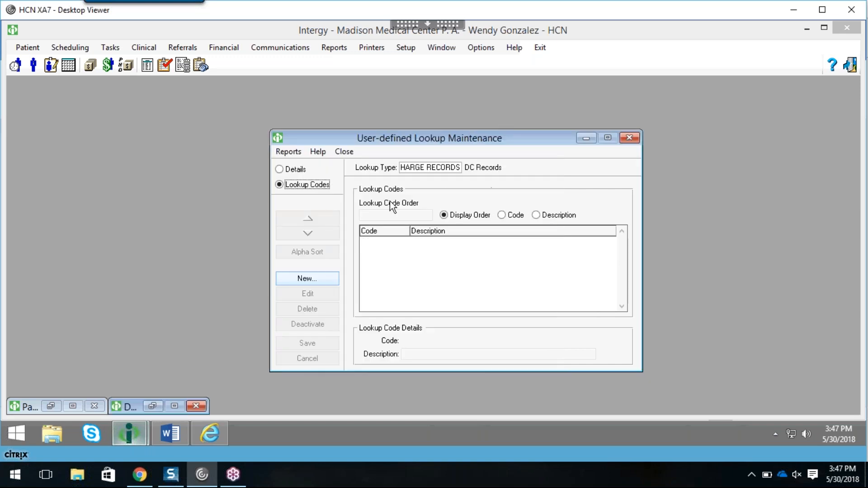
# Add and save the lookup code ER with the description Emergency Room D/C for the DISCHARGE RECORDS type.
pyautogui.click(299, 279)
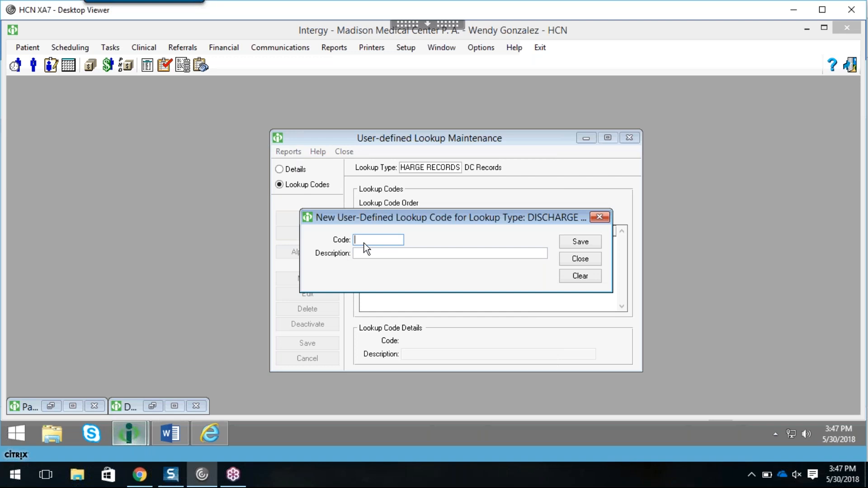
pyautogui.write('ER')
pyautogui.press('Tab')
pyautogui.write('Emergency Room')
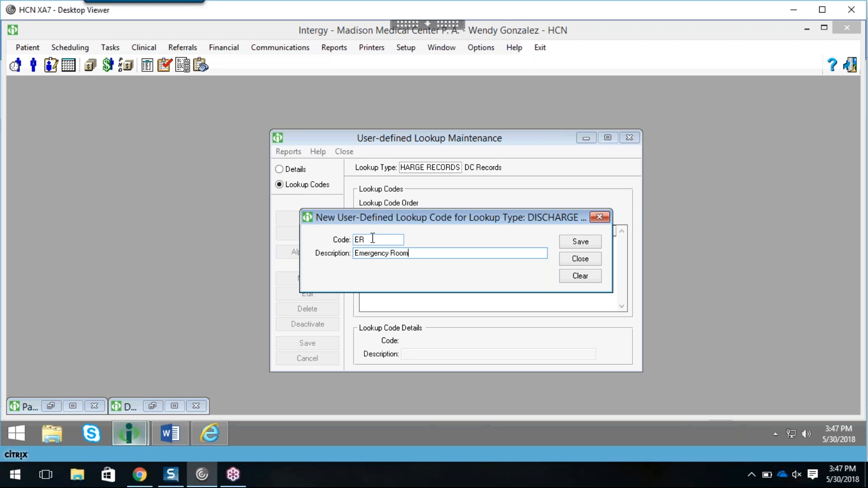
pyautogui.write(' DC')
pyautogui.press('BackSpace')
pyautogui.write('/C Records')
pyautogui.press('BackSpace')
pyautogui.press('BackSpace')
pyautogui.press('BackSpace')
pyautogui.press('BackSpace')
pyautogui.press('BackSpace')
pyautogui.press('BackSpace')
pyautogui.press('BackSpace')
pyautogui.press('BackSpace')
pyautogui.click(583, 244)
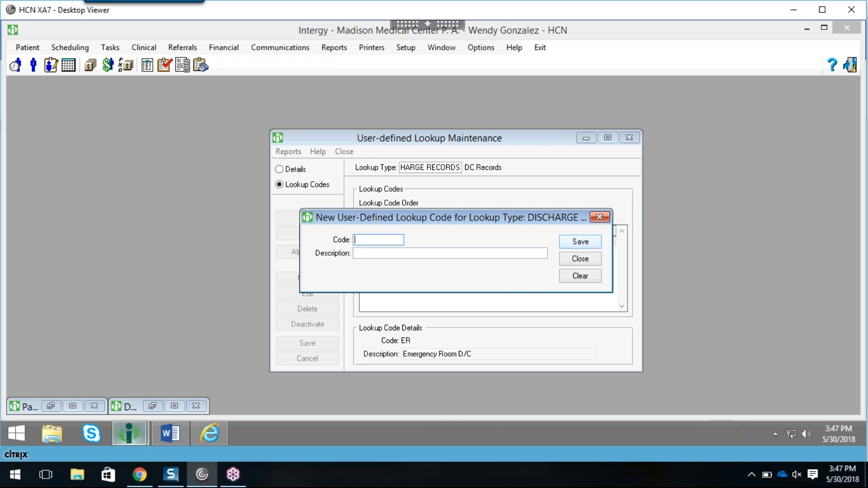
# Add and save the lookup code HOSP with the description Hospital Admission D/C.
pyautogui.write('HOSP')
pyautogui.press('Tab')
pyautogui.write('Hospi')
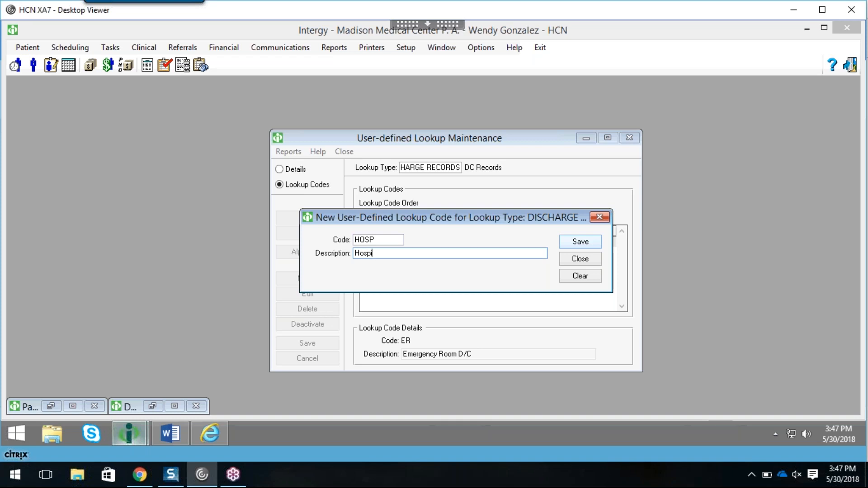
pyautogui.write('tal Admission D/C')
pyautogui.click(592, 243)
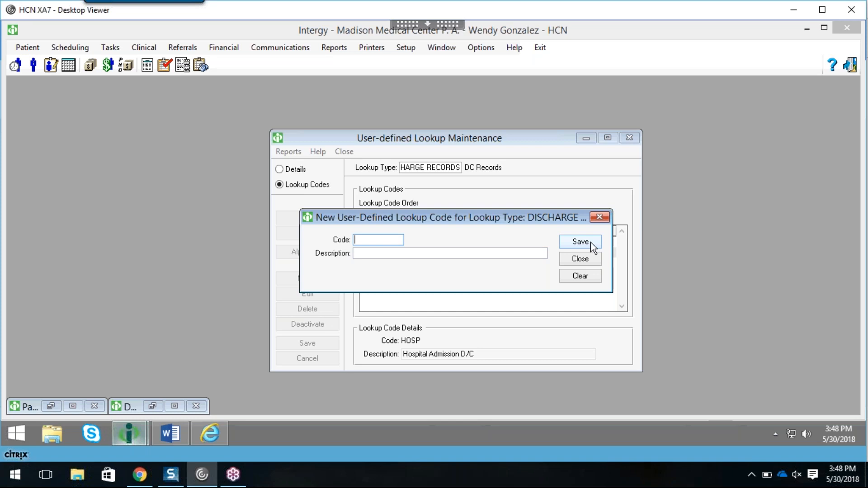
# Add the lookup code URGENT with the description "Urgent Care D/C" to the discharge records lookup type, and close the entry form.
pyautogui.write('Urgent')
pyautogui.press('Tab')
pyautogui.write('Urge')
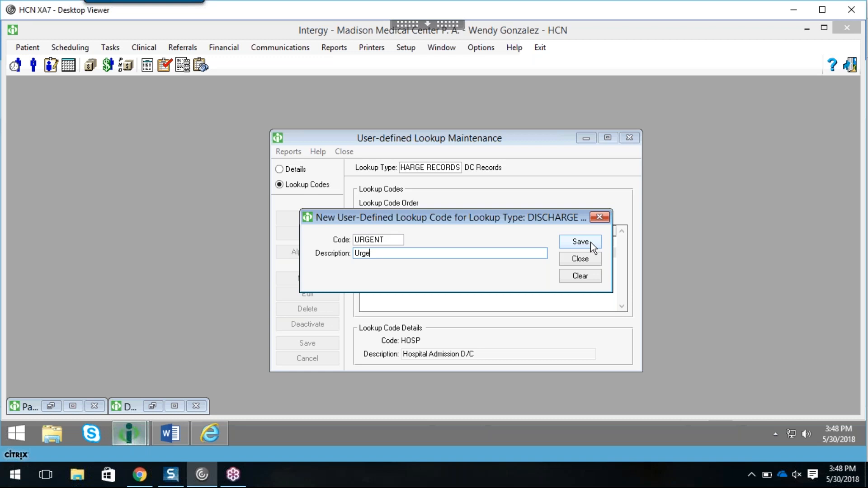
pyautogui.write('nt Care D/C')
pyautogui.click(576, 246)
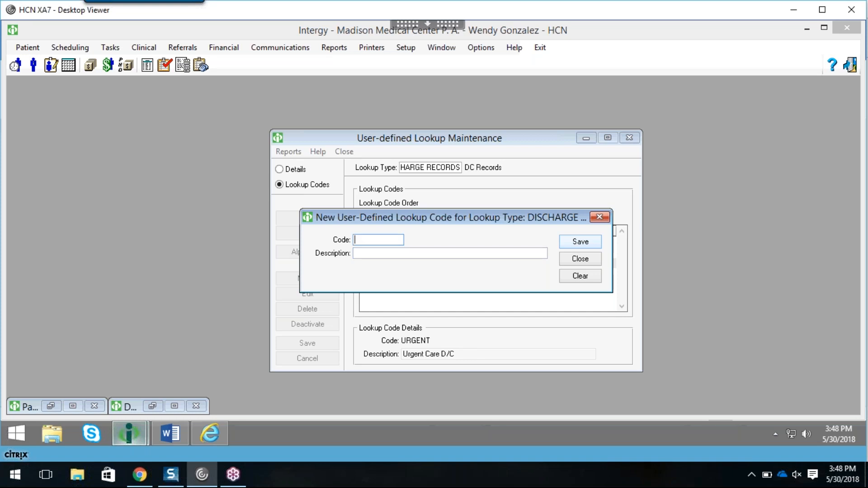
pyautogui.click(600, 218)
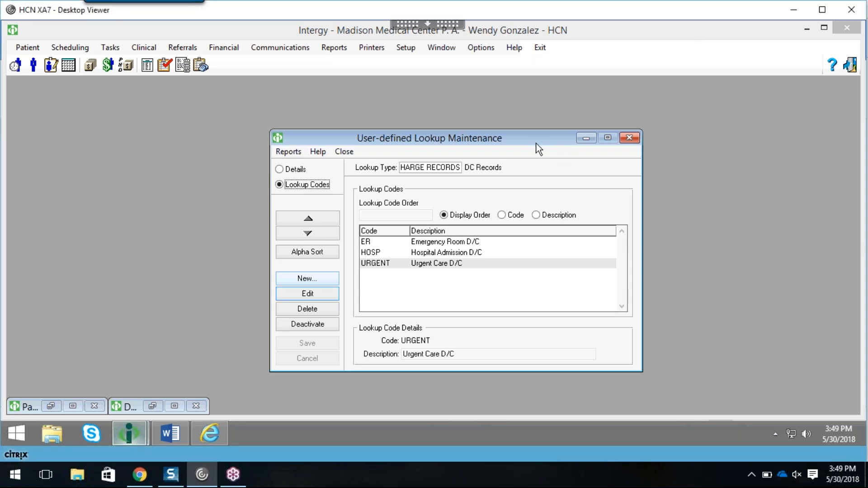
# Set aside the lookup maintenance window and select the Discharge Records category in Document Info Type Maintenance.
pyautogui.click(587, 138)
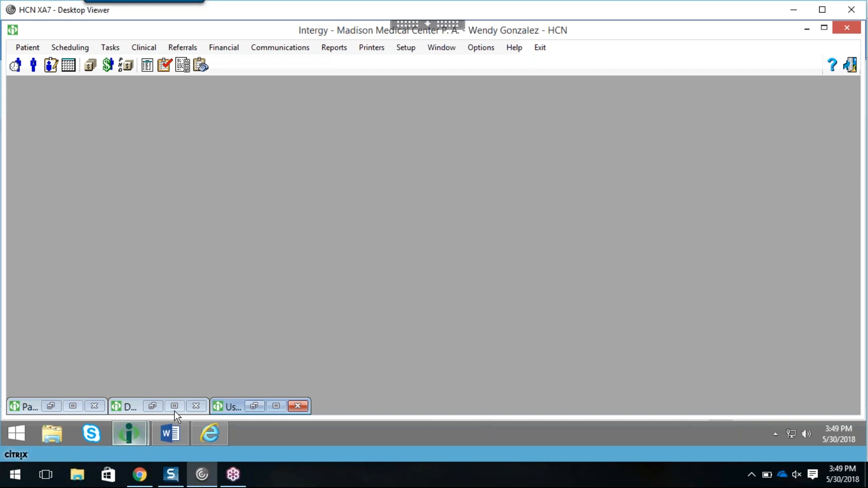
pyautogui.click(157, 408)
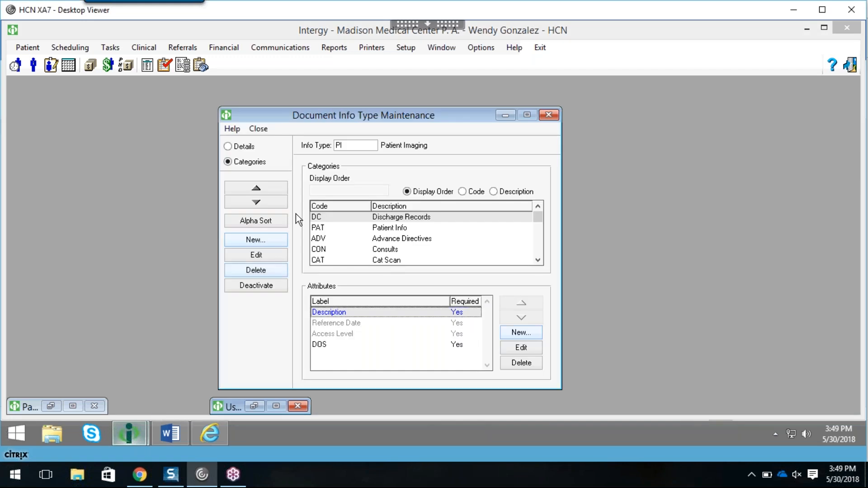
pyautogui.moveTo(403, 116); pyautogui.dragTo(441, 101)
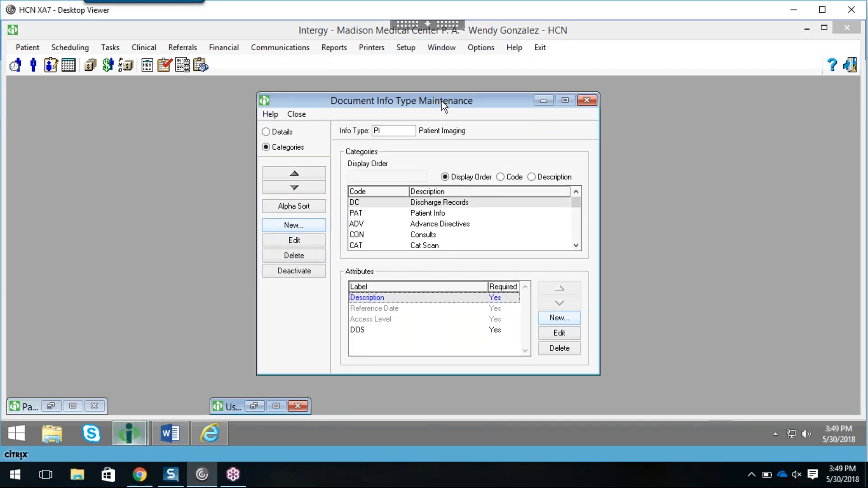
pyautogui.click(435, 207)
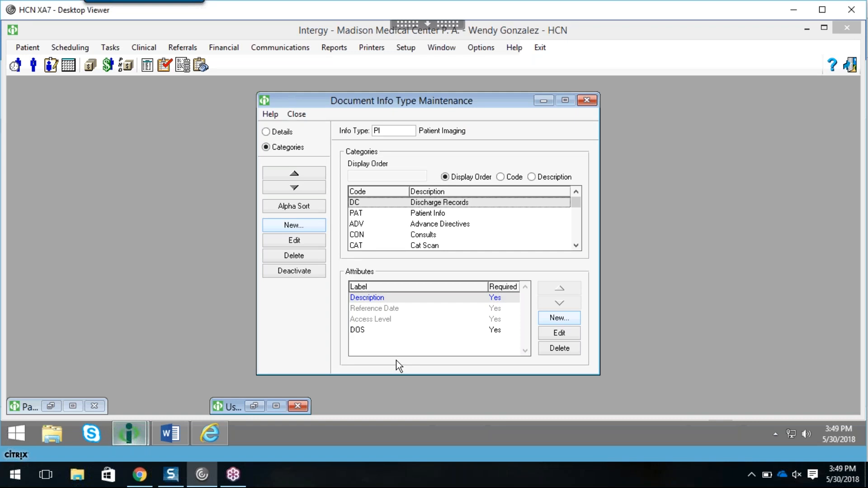
# Edit the Description attribute of the Discharge Records category and change its data type to User-defined Lookup.
pyautogui.click(381, 299)
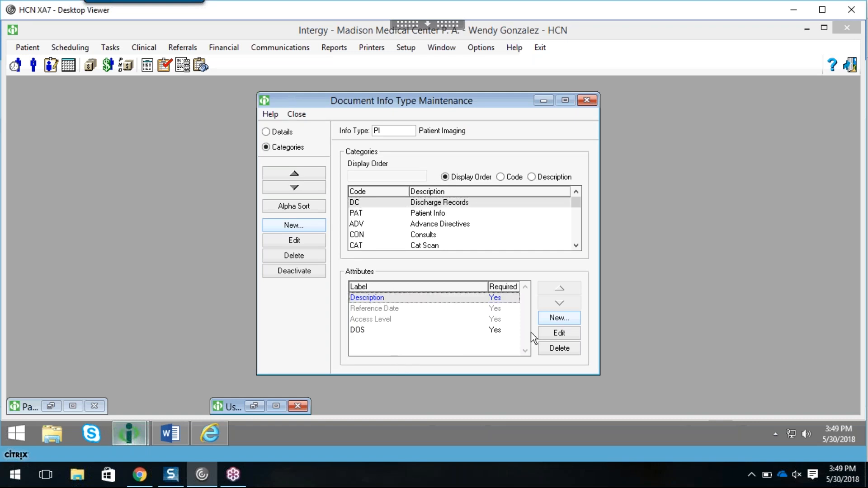
pyautogui.click(459, 204)
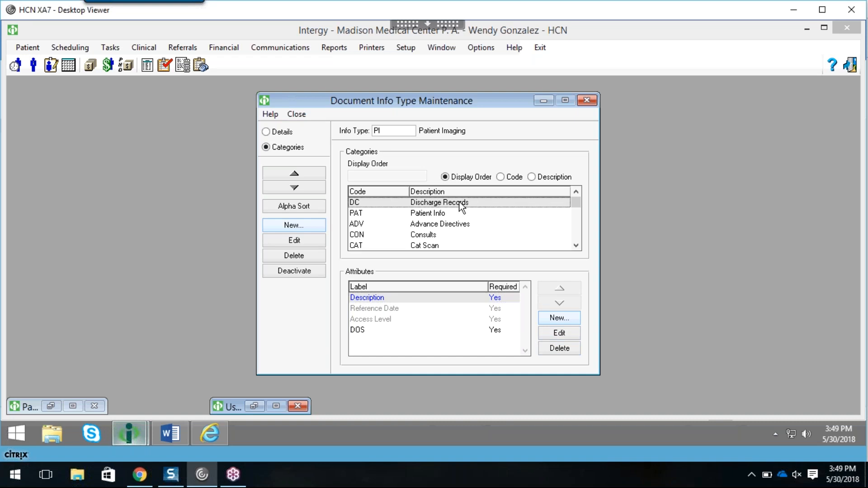
pyautogui.click(380, 301)
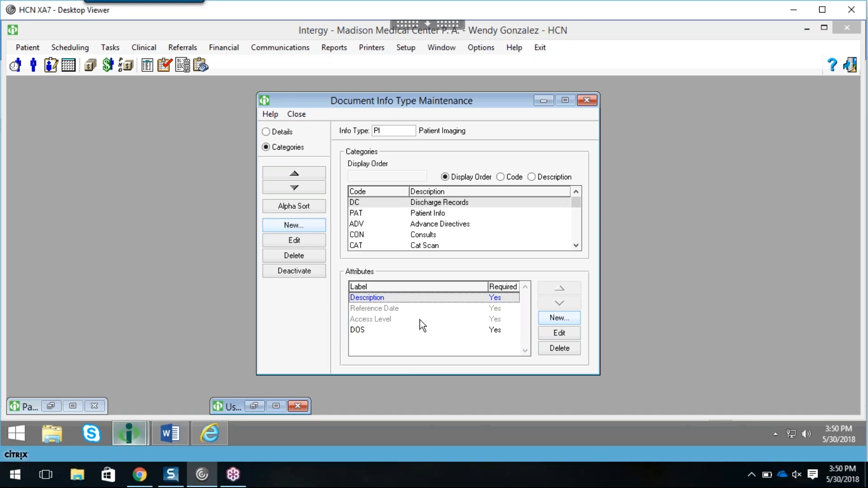
pyautogui.click(578, 335)
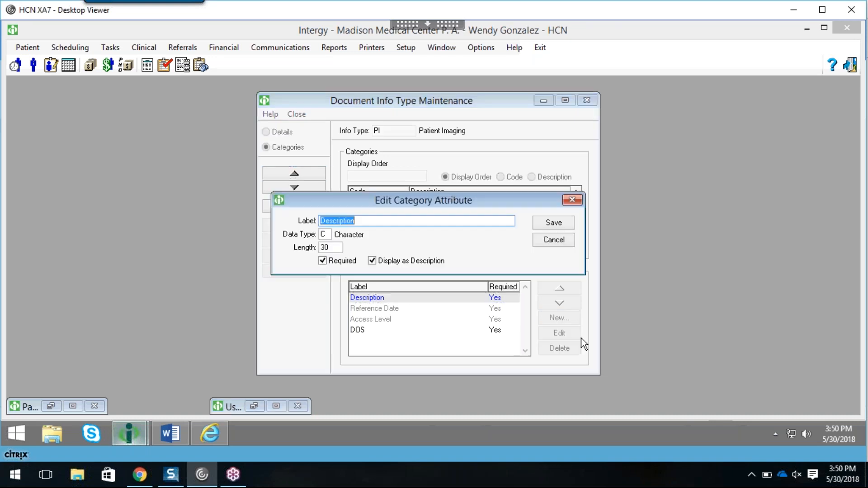
pyautogui.press('Tab')
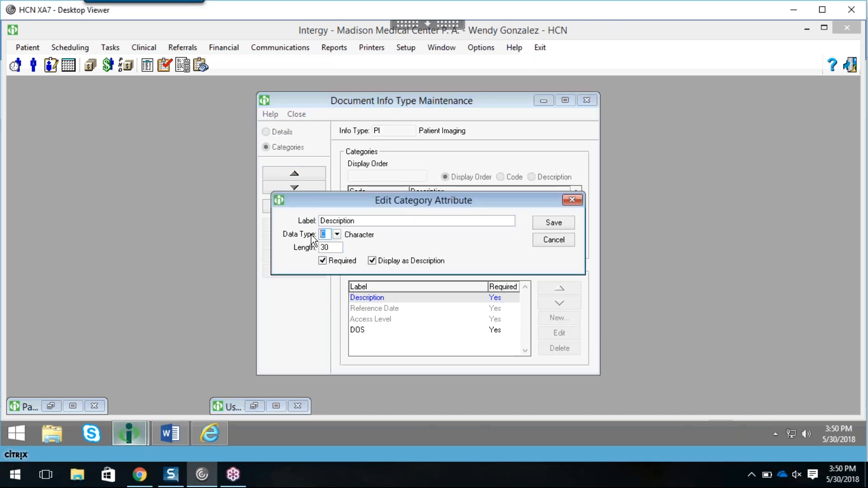
pyautogui.click(336, 235)
pyautogui.doubleClick(371, 265)
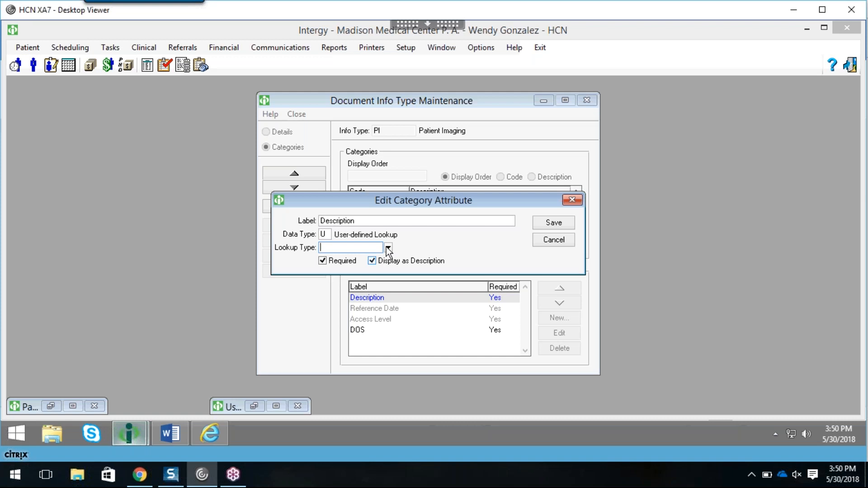
# Assign the DISCHARGE RECORDS lookup type to the Description attribute and save the attribute.
pyautogui.click(388, 248)
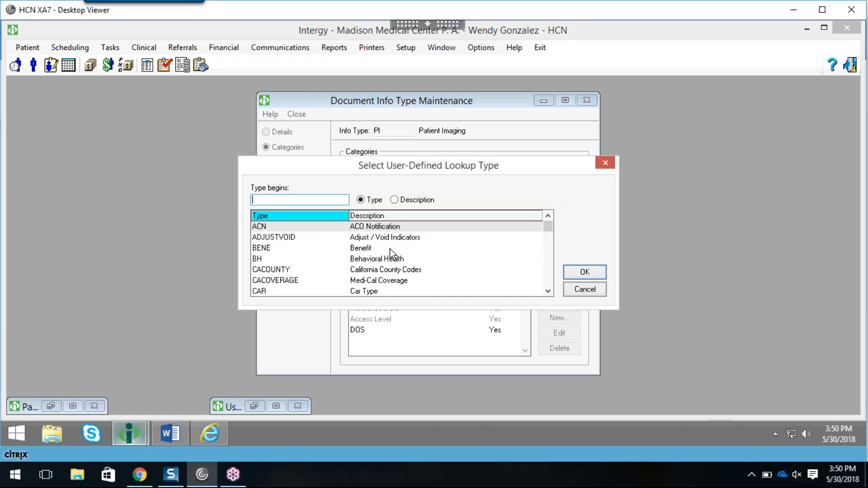
pyautogui.moveTo(549, 291); pyautogui.dragTo(551, 294)
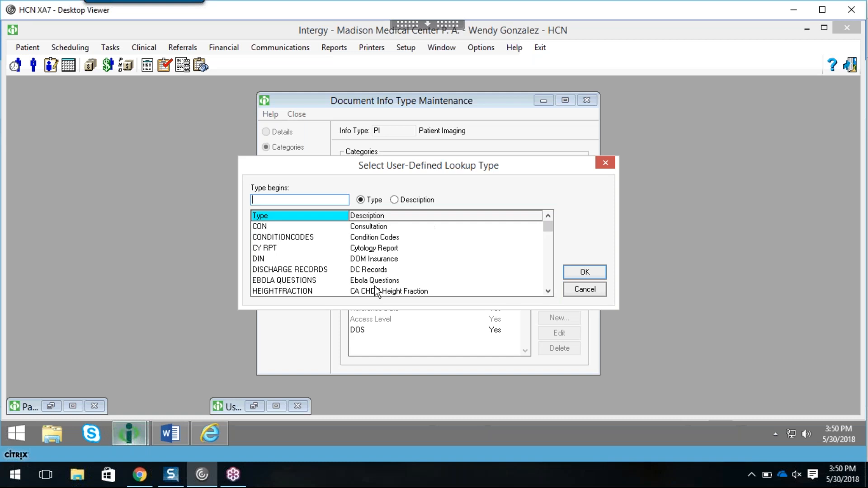
pyautogui.click(371, 270)
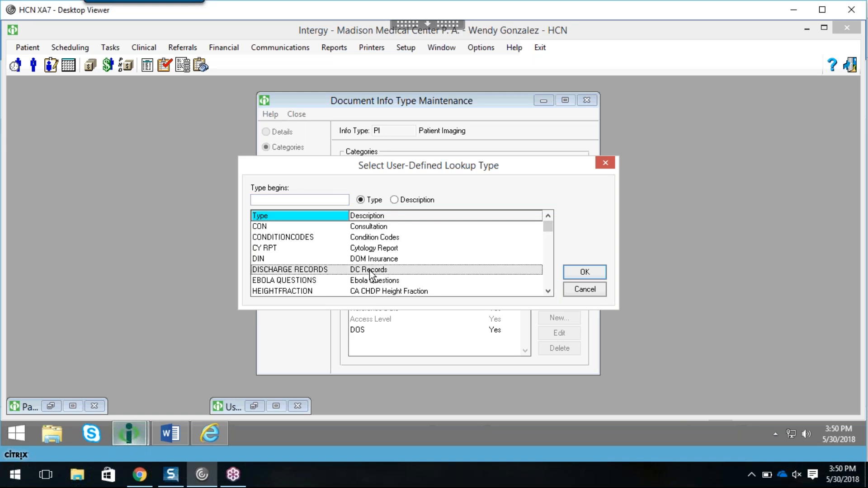
pyautogui.doubleClick(371, 270)
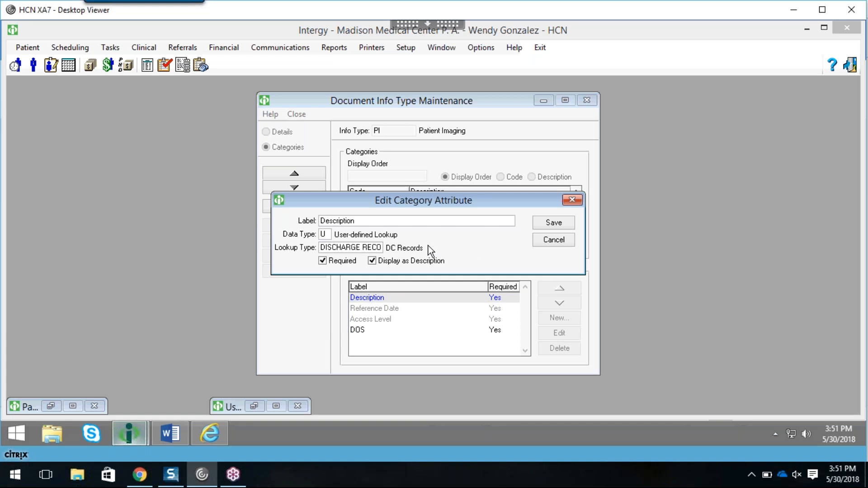
pyautogui.click(326, 233)
pyautogui.click(349, 247)
pyautogui.click(554, 224)
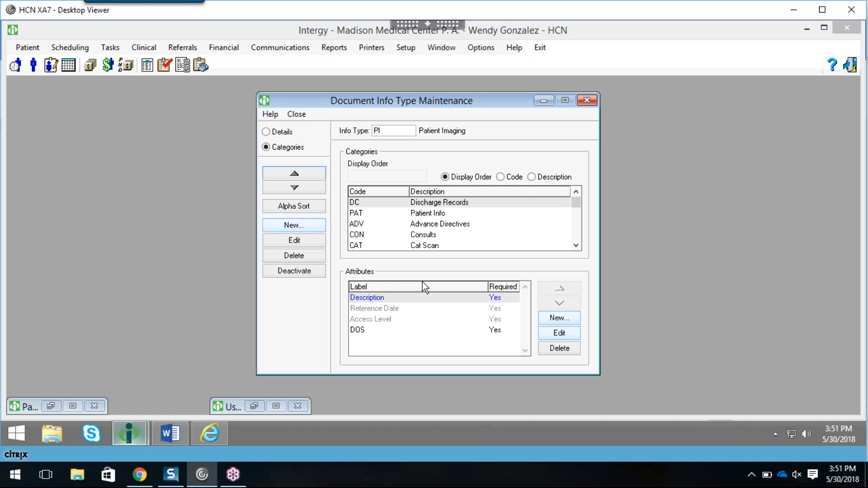
# Close the document info type and user-defined lookup maintenance windows and restore the patient information window.
pyautogui.click(590, 101)
pyautogui.click(261, 404)
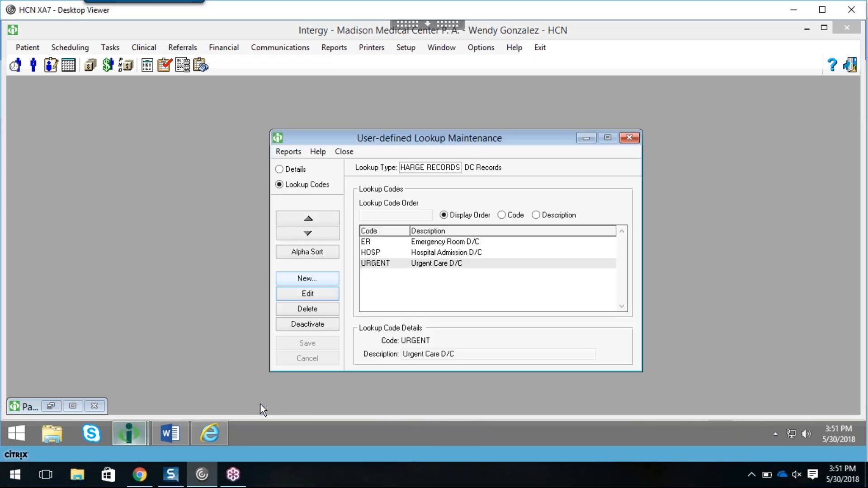
pyautogui.click(629, 138)
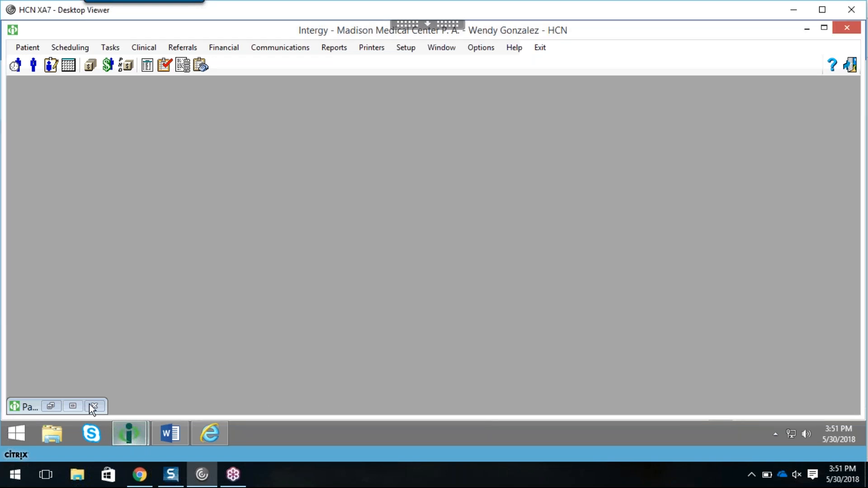
pyautogui.doubleClick(61, 411)
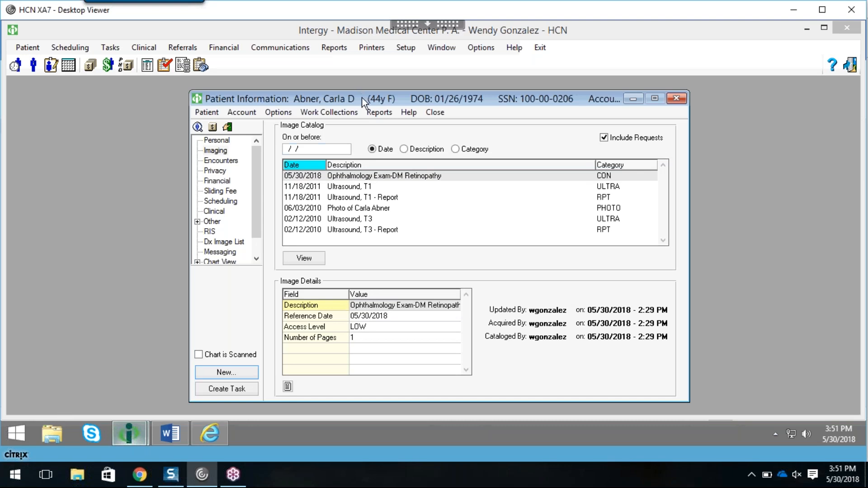
# Start a new imaging document for the patient in the Patient Imaging category Discharge Records.
pyautogui.click(241, 371)
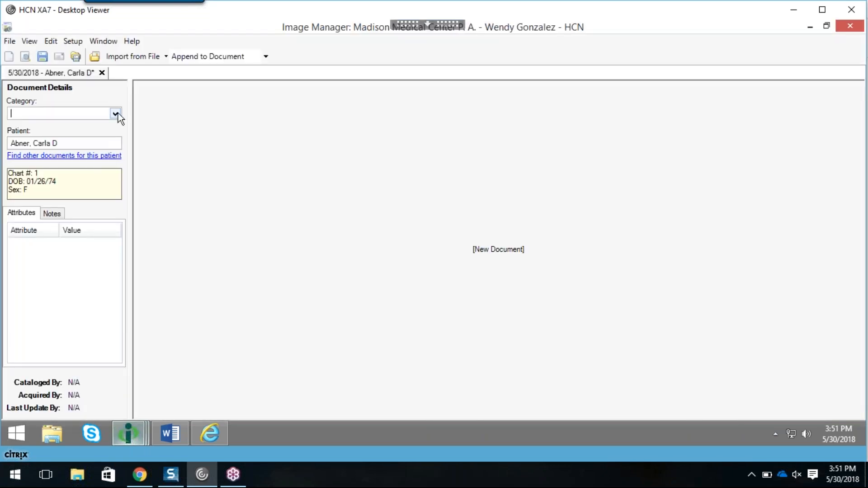
pyautogui.click(116, 114)
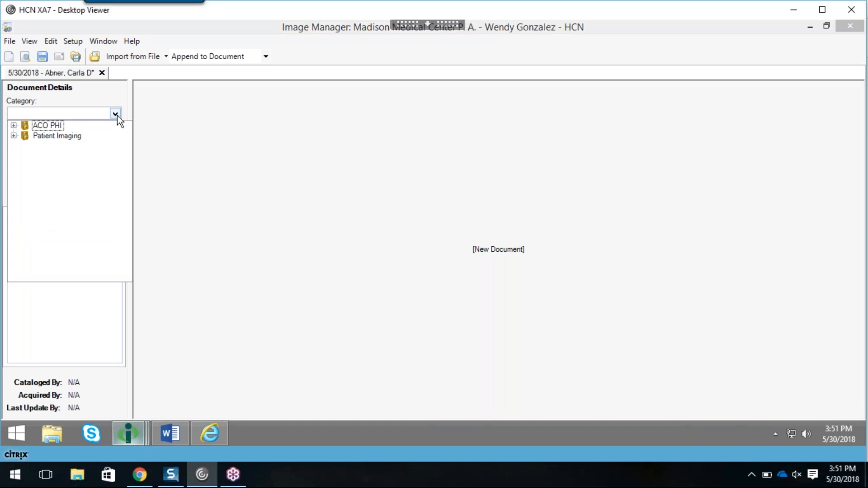
pyautogui.doubleClick(60, 139)
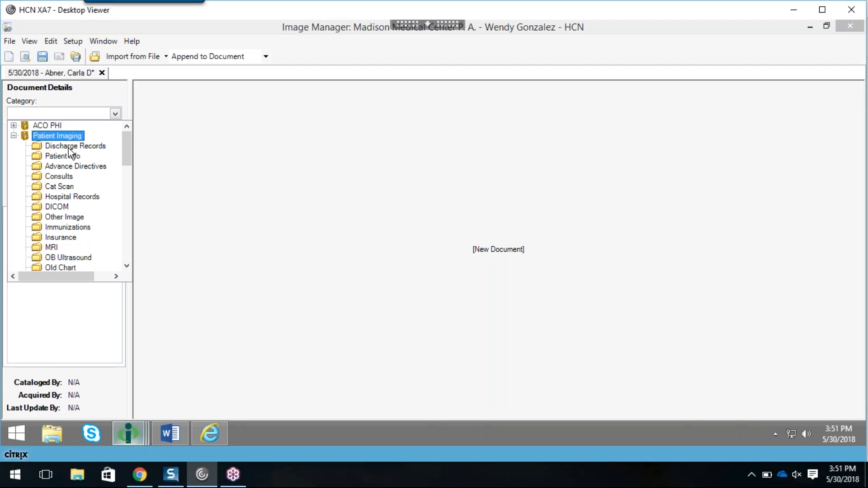
pyautogui.click(69, 148)
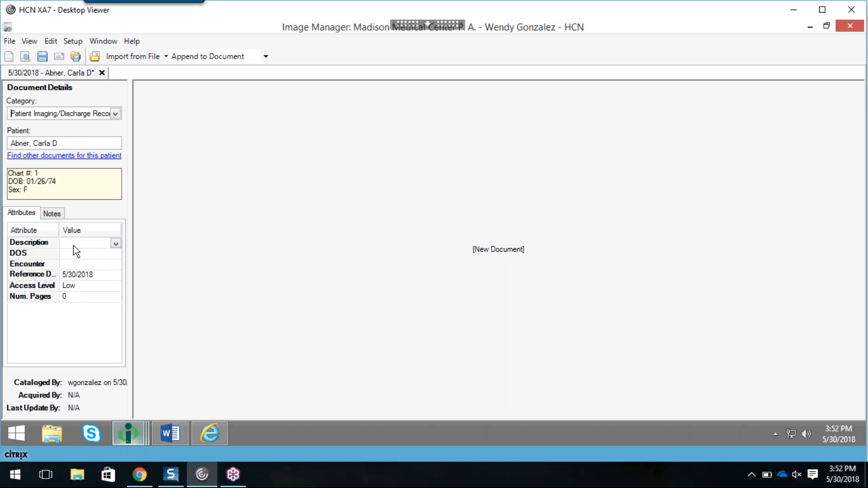
# Set the new document's Description to "Emergency Room D/C" and its DOS to 05/16/2018.
pyautogui.click(116, 245)
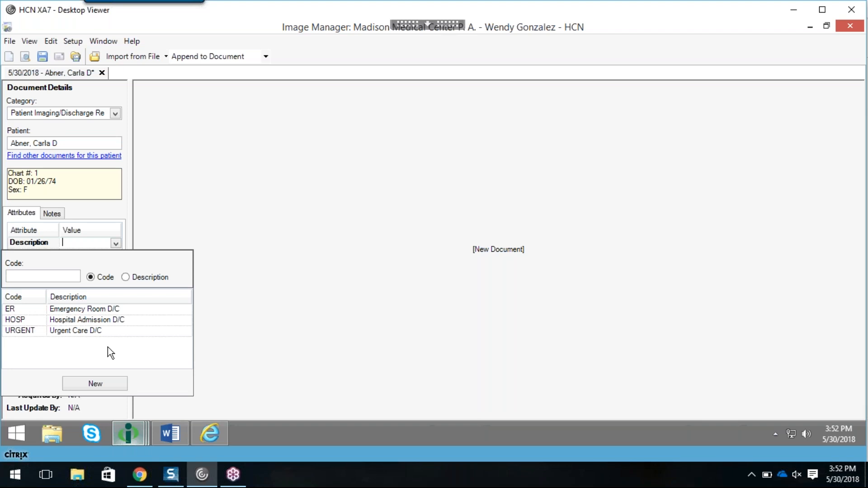
pyautogui.click(105, 312)
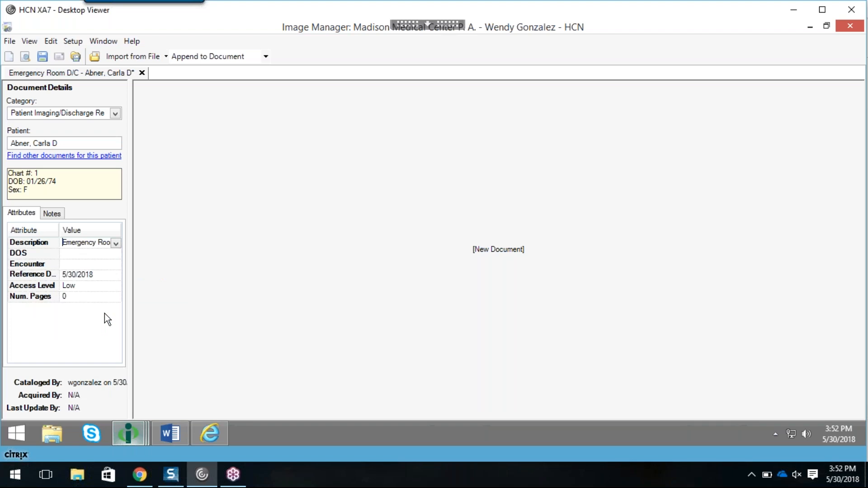
pyautogui.click(88, 254)
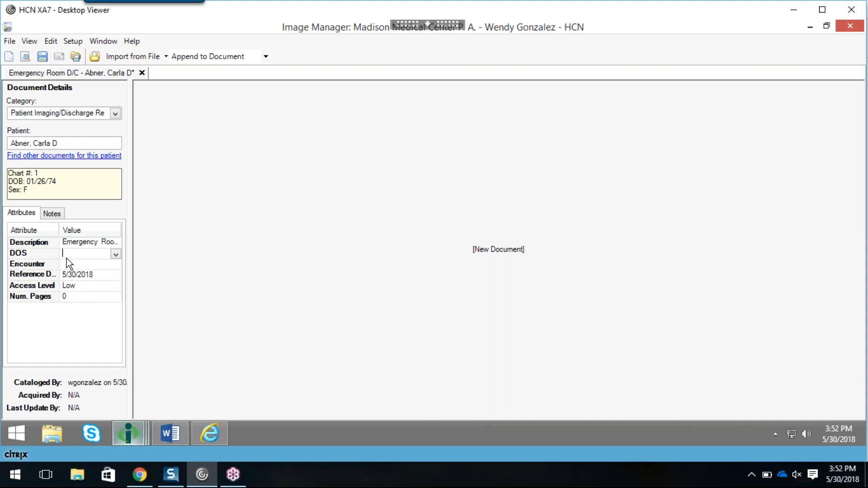
pyautogui.click(116, 254)
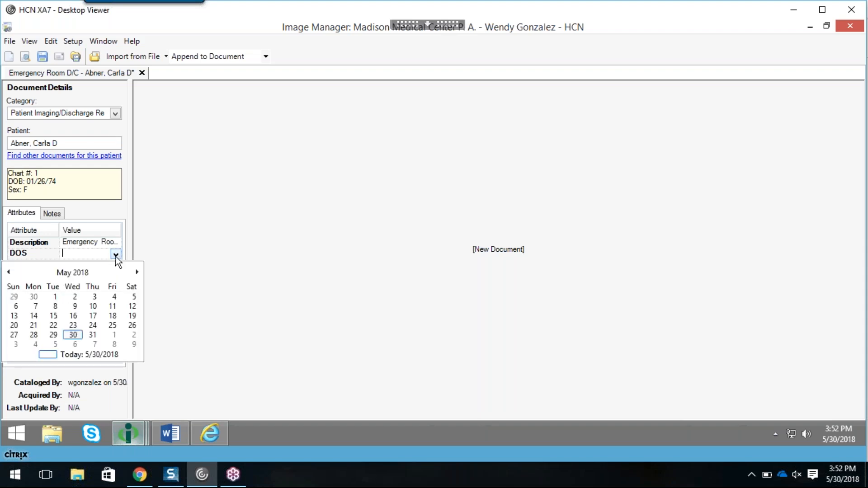
pyautogui.click(73, 317)
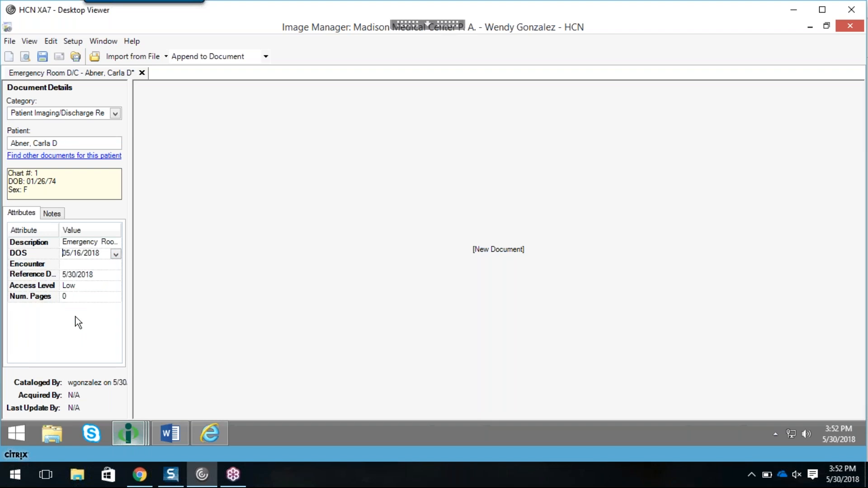
# Review the new document's category choices, its DOS attribute and the lookup codes offered for its Description.
pyautogui.click(116, 116)
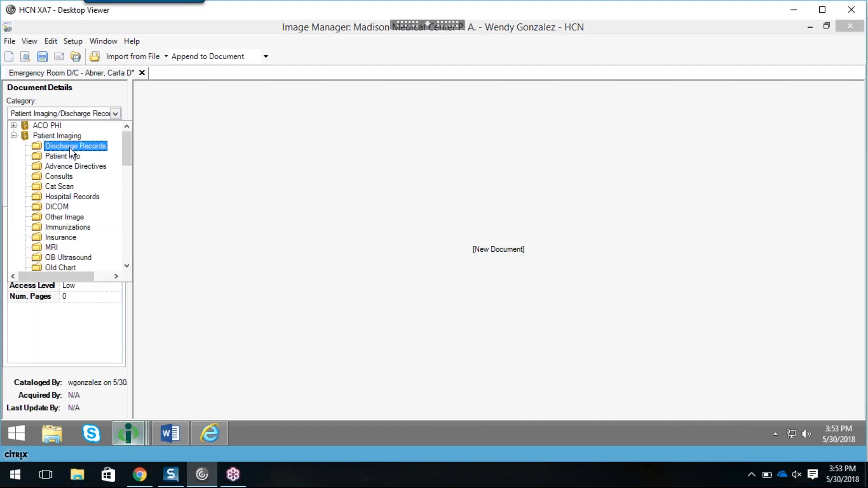
pyautogui.click(192, 156)
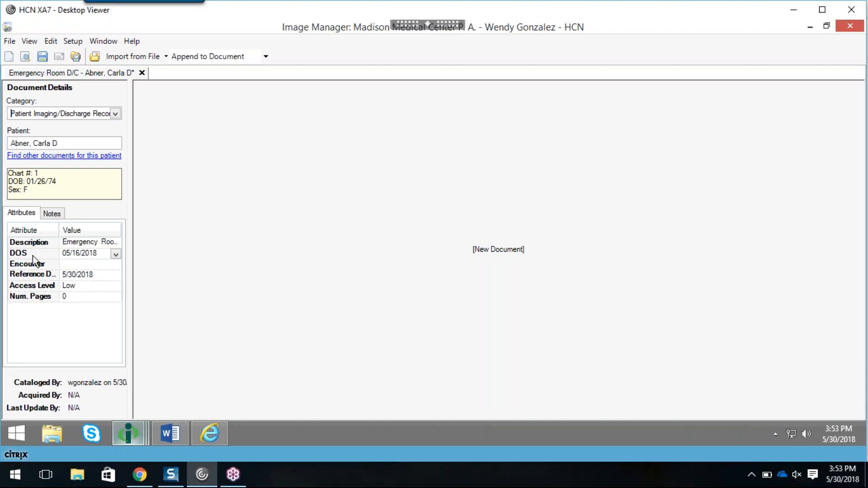
pyautogui.click(96, 243)
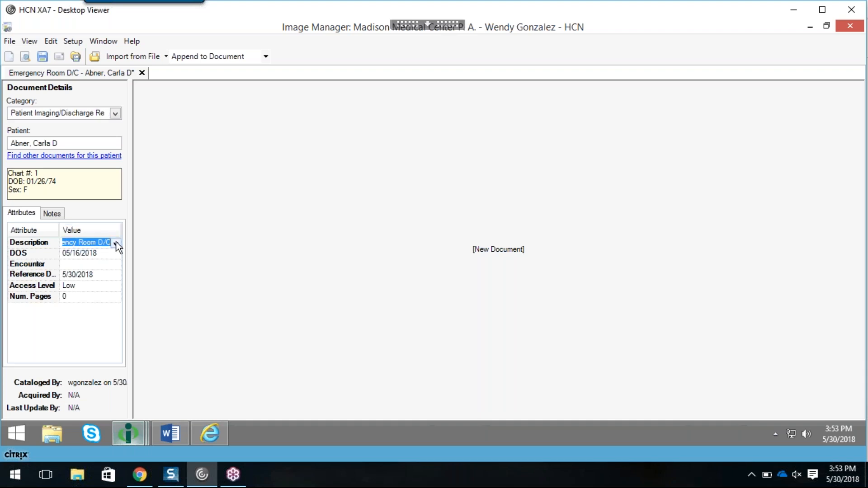
pyautogui.click(81, 254)
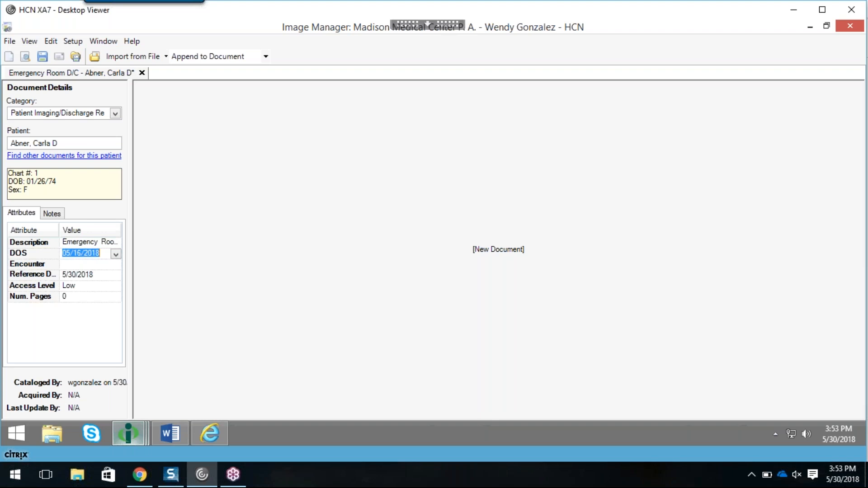
pyautogui.click(84, 243)
pyautogui.click(116, 244)
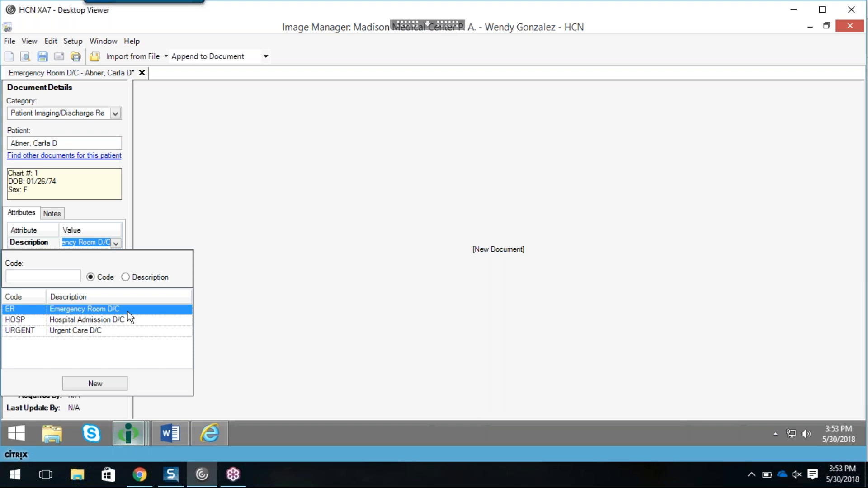
# Close the new Emergency Room D/C document in Image Manager without saving its changes.
pyautogui.click(314, 174)
pyautogui.click(840, 26)
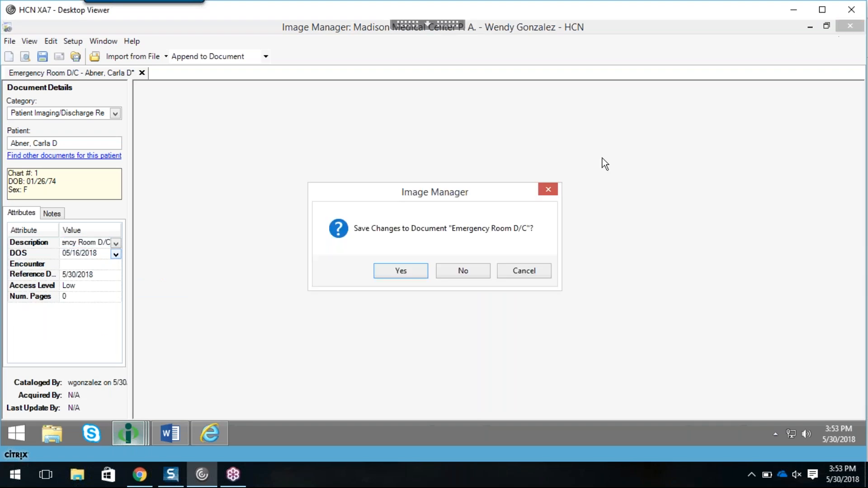
pyautogui.click(466, 268)
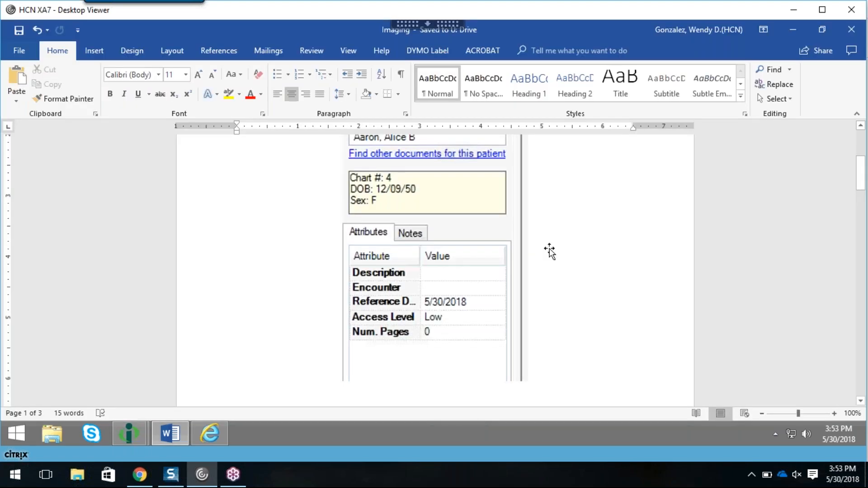
# Examine the sample document attributes, the table of lookup codes and descriptions, and the scan settings in the Imaging document in Word.
pyautogui.click(753, 240)
pyautogui.press('Down')
pyautogui.press('Down')
pyautogui.press('Down')
pyautogui.press('Down')
pyautogui.press('Down')
pyautogui.press('Down')
pyautogui.press('Down')
pyautogui.press('Down')
pyautogui.press('Down')
pyautogui.press('Down')
pyautogui.press('Down')
pyautogui.press('Down')
pyautogui.press('Down')
pyautogui.press('Down')
pyautogui.press('Down')
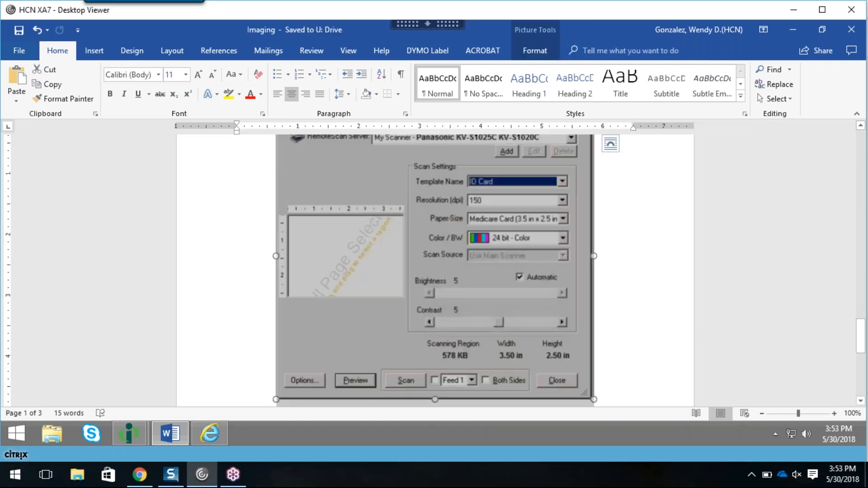
pyautogui.press('Up')
pyautogui.press('Up')
pyautogui.press('Up')
pyautogui.press('Up')
pyautogui.press('Up')
pyautogui.press('Up')
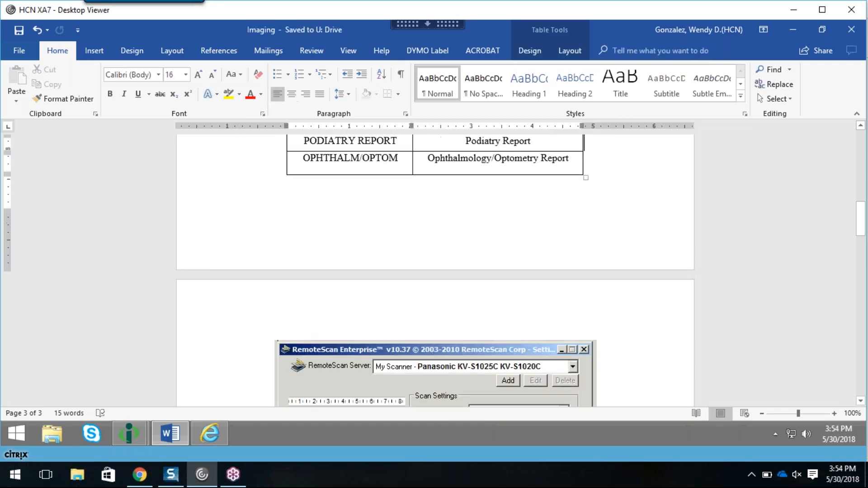
pyautogui.press('Up')
pyautogui.press('Up')
pyautogui.press('Up')
pyautogui.press('Up')
pyautogui.press('Up')
pyautogui.press('Up')
pyautogui.press('Up')
pyautogui.press('Up')
pyautogui.press('Up')
pyautogui.press('Down')
pyautogui.press('Down')
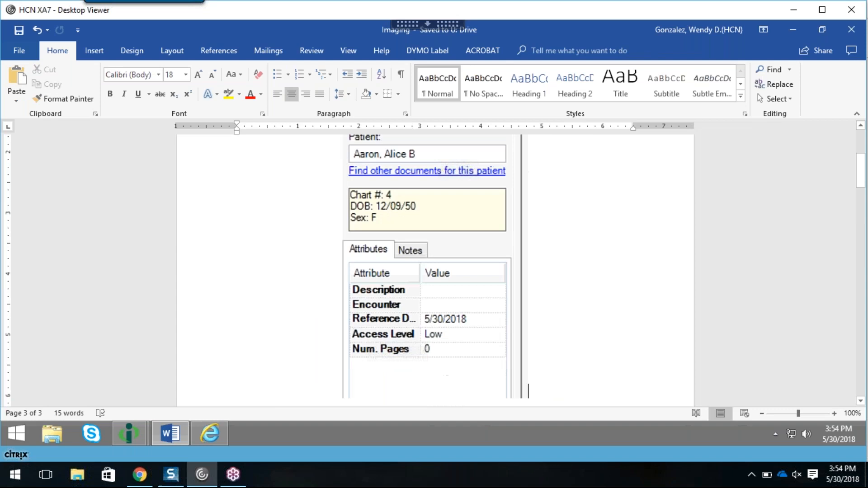
pyautogui.press('Down')
pyautogui.press('Down')
pyautogui.press('Down')
pyautogui.press('Down')
pyautogui.press('Down')
pyautogui.press('Down')
pyautogui.press('Down')
pyautogui.press('Down')
pyautogui.press('Down')
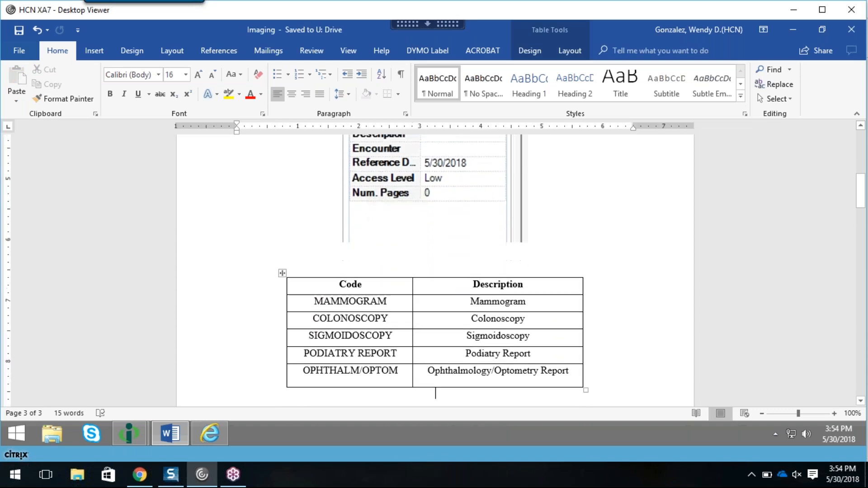
pyautogui.press('Up')
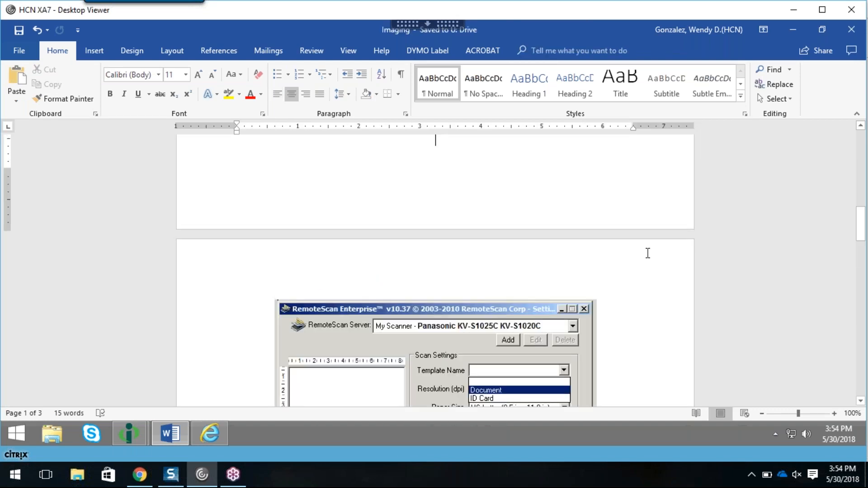
pyautogui.moveTo(860, 240); pyautogui.dragTo(859, 231)
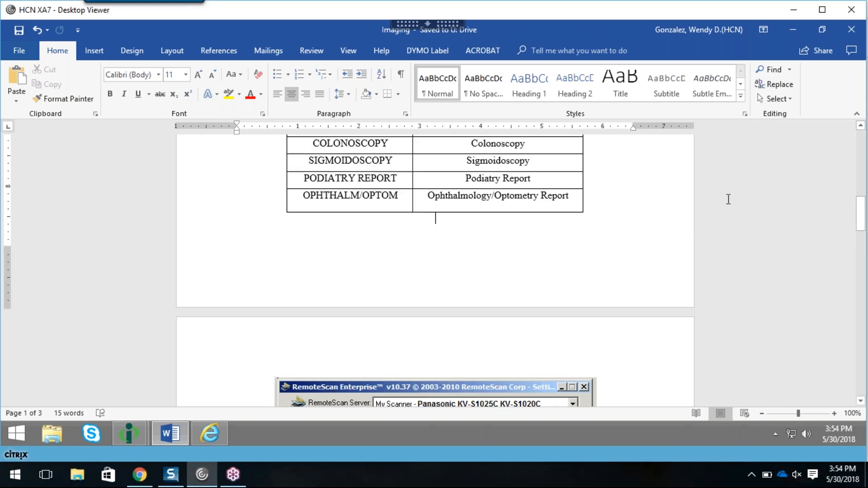
pyautogui.click(683, 162)
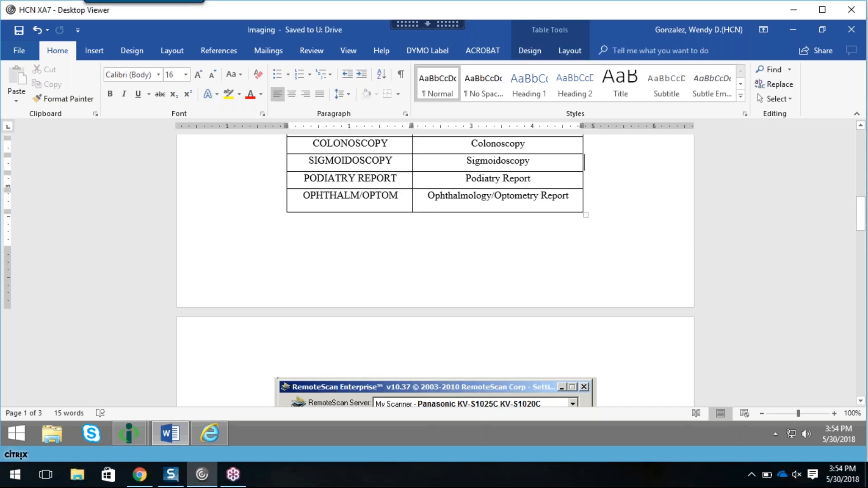
pyautogui.press('Up')
pyautogui.press('Up')
pyautogui.press('Up')
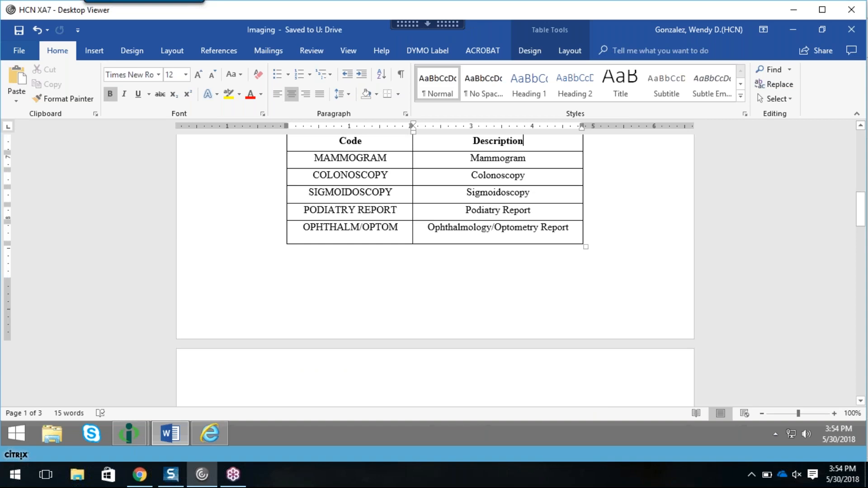
pyautogui.press('Up')
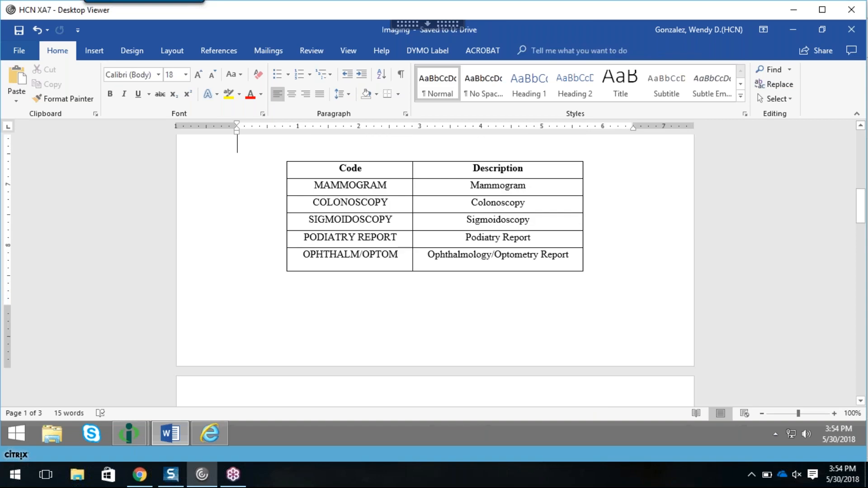
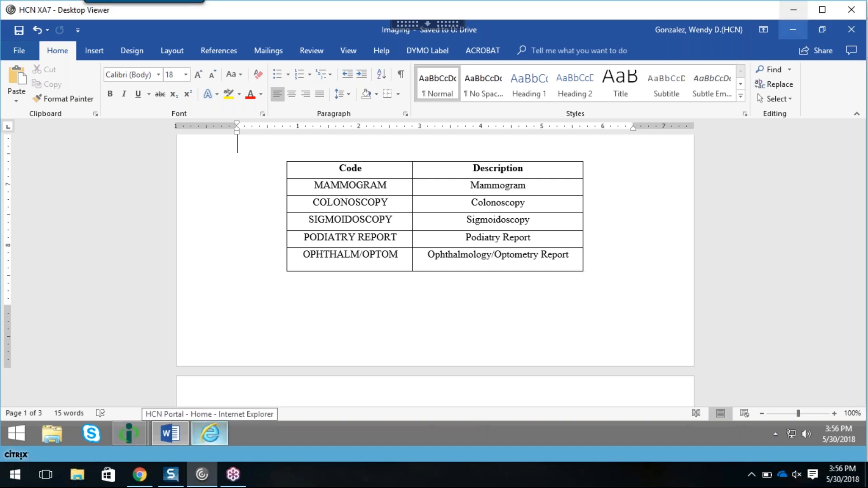
# Switch back to Intergy, close the patient information window and open the imaging Document Info Type maintenance.
pyautogui.click(794, 30)
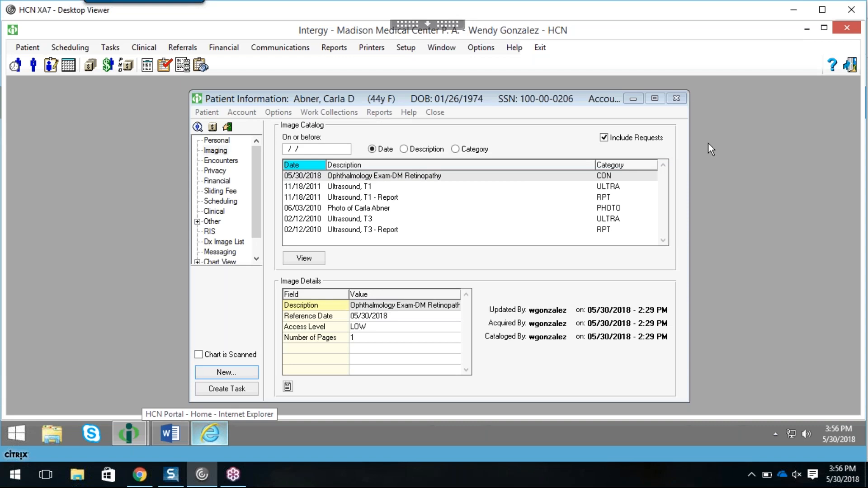
pyautogui.click(677, 98)
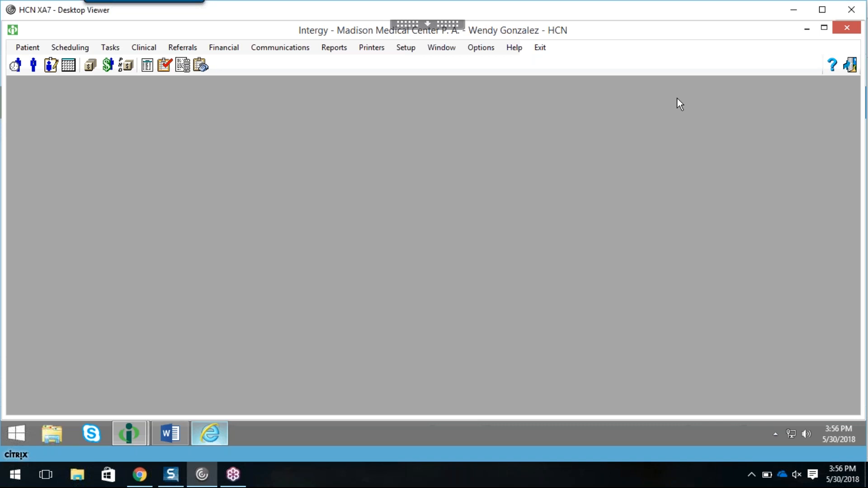
pyautogui.click(411, 49)
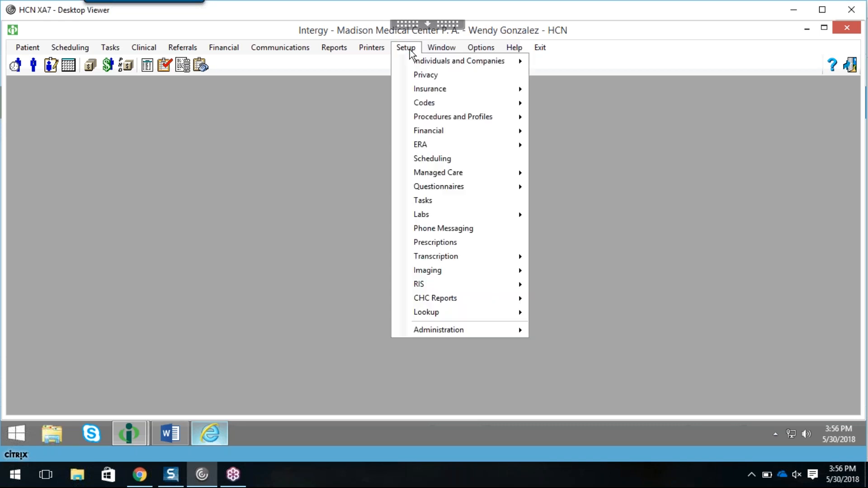
pyautogui.moveTo(430, 271)
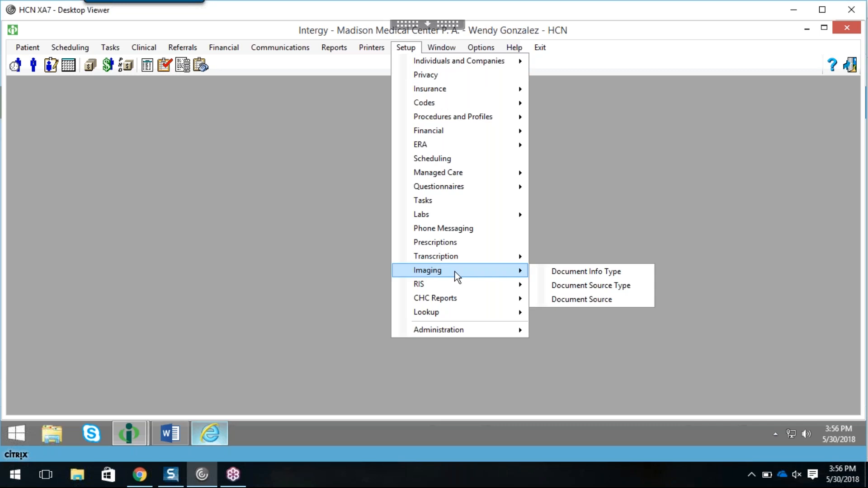
pyautogui.click(612, 272)
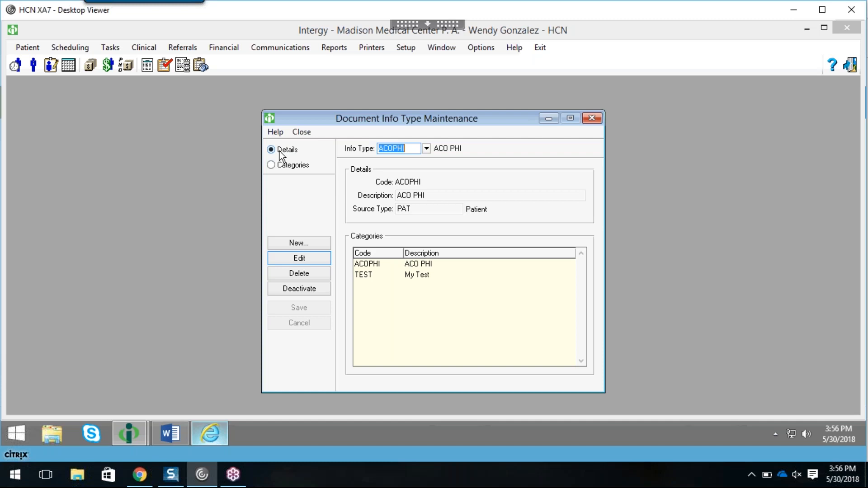
# Select Patient Imaging (PI) as the info type to maintain.
pyautogui.click(427, 150)
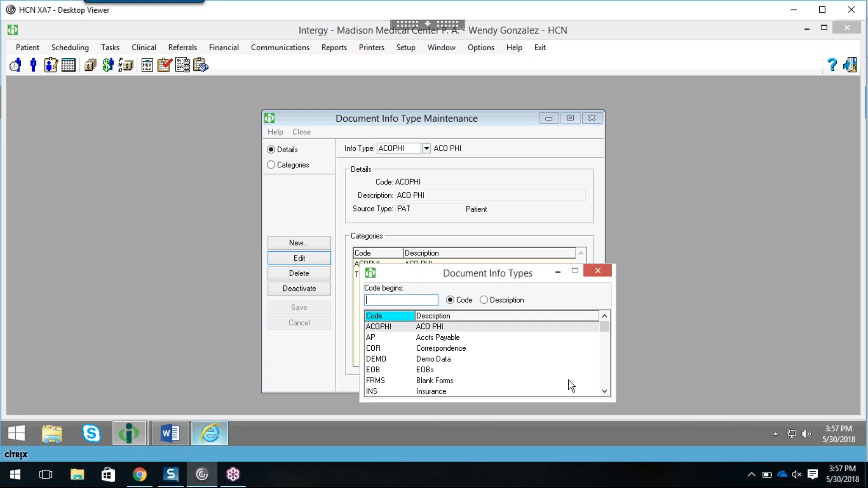
pyautogui.click(605, 391)
pyautogui.click(605, 392)
pyautogui.click(605, 392)
pyautogui.click(605, 392)
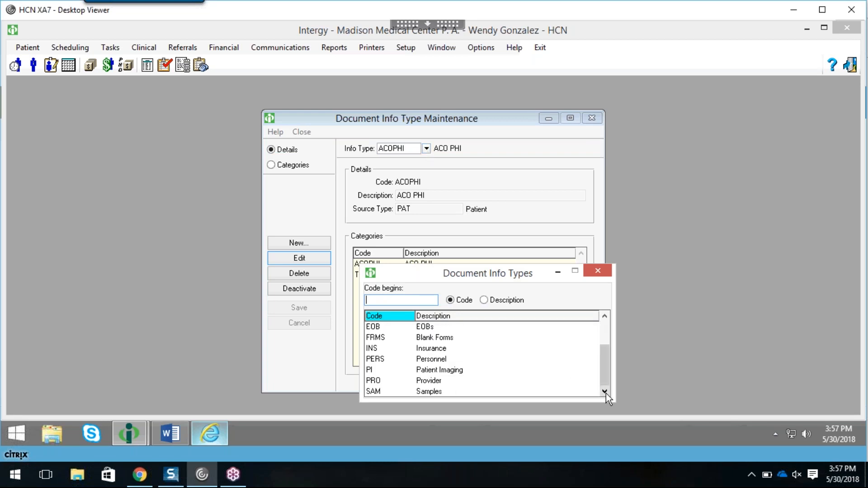
pyautogui.click(447, 371)
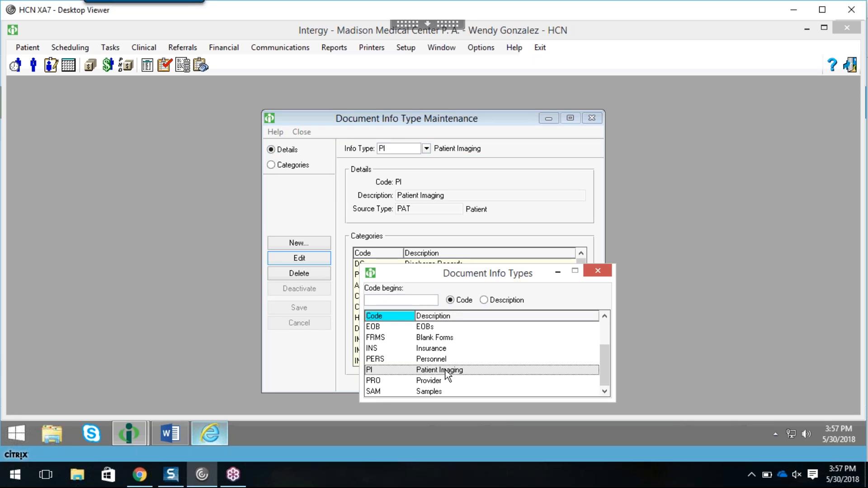
pyautogui.doubleClick(446, 370)
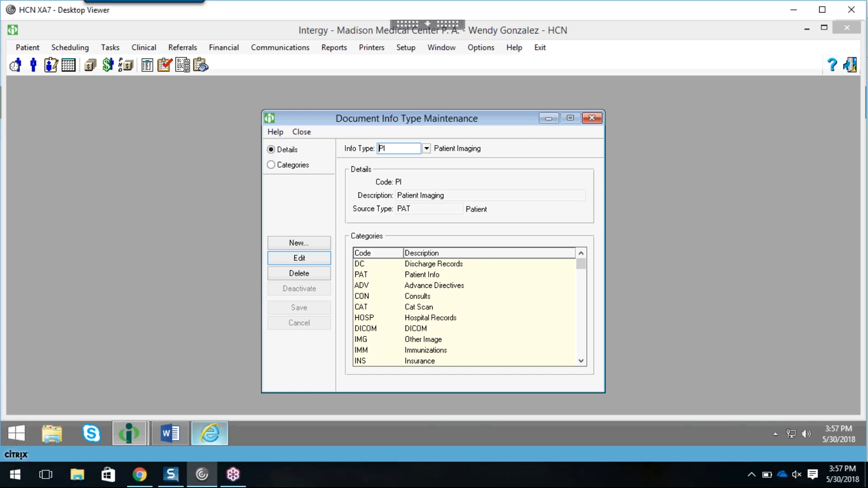
# Display the categories of the Patient Imaging info type and select the Discharge Records category.
pyautogui.moveTo(409, 151); pyautogui.dragTo(376, 152)
pyautogui.click(271, 165)
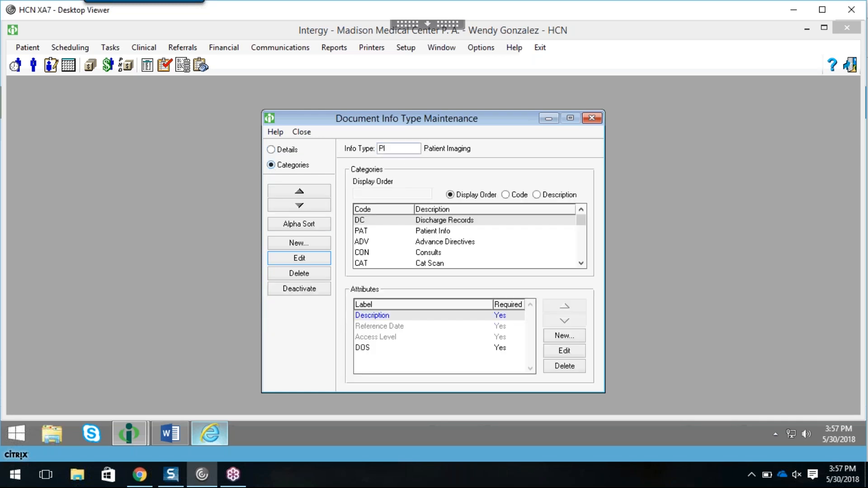
pyautogui.click(272, 150)
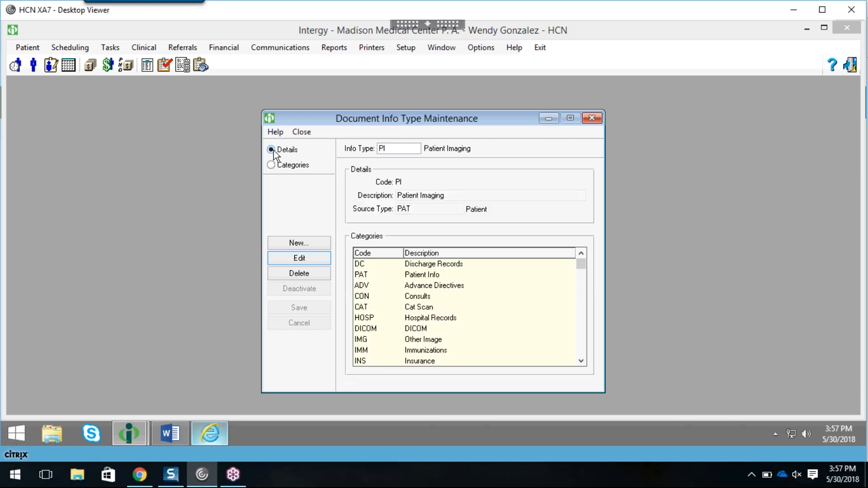
pyautogui.moveTo(419, 148); pyautogui.dragTo(367, 150)
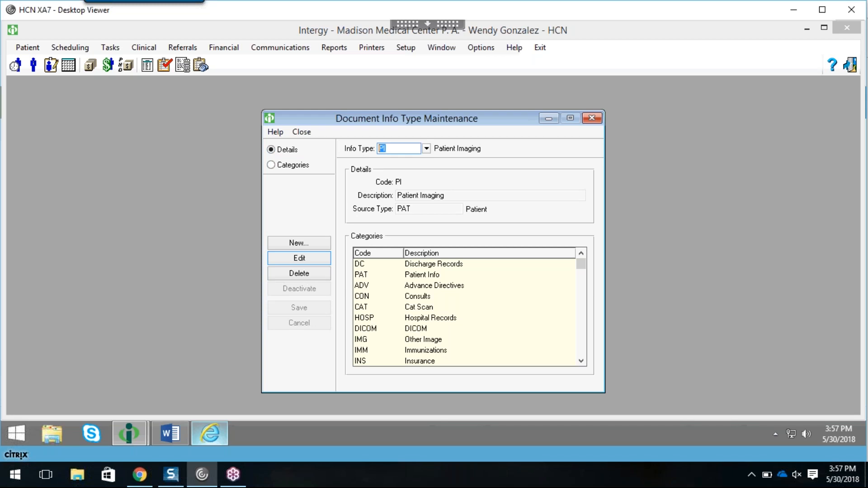
pyautogui.click(287, 165)
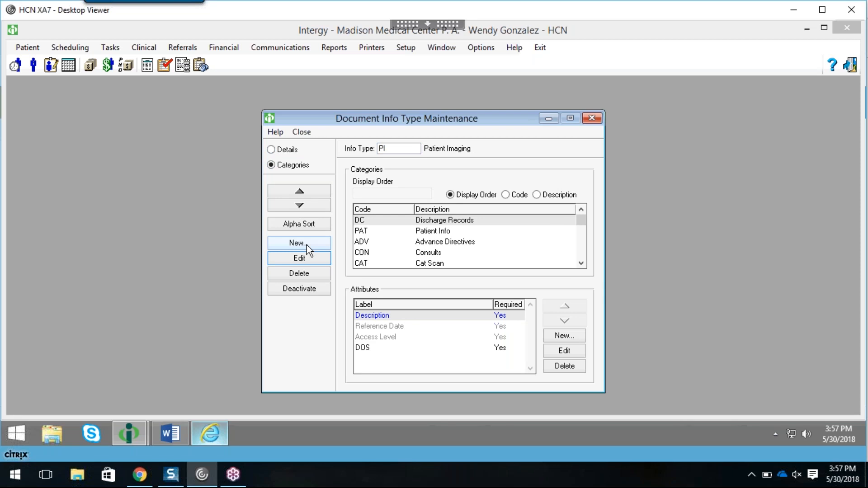
pyautogui.click(485, 221)
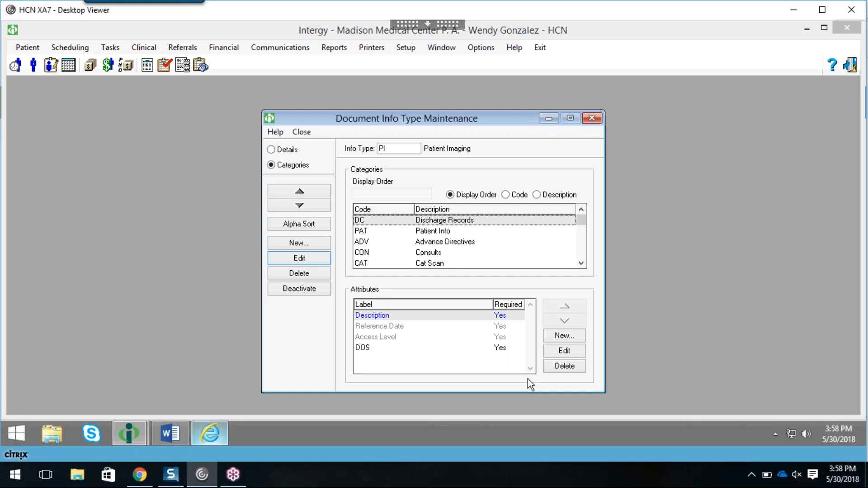
pyautogui.click(567, 338)
pyautogui.write('Description')
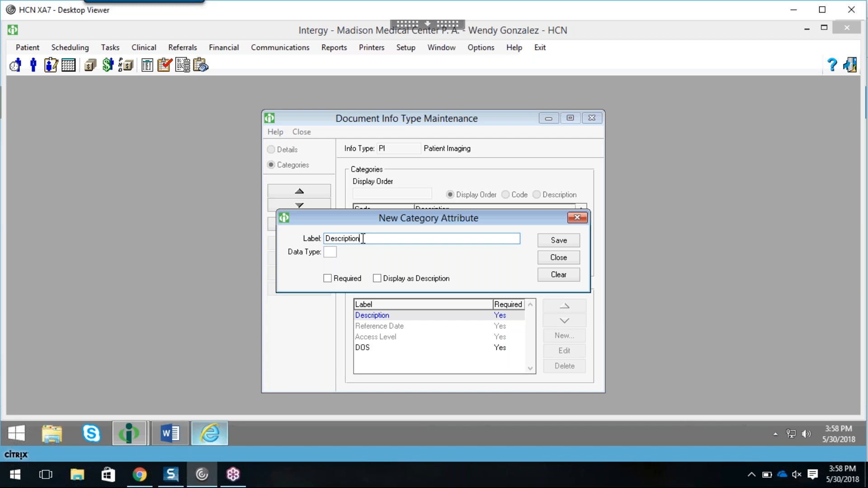
pyautogui.click(334, 253)
pyautogui.click(344, 252)
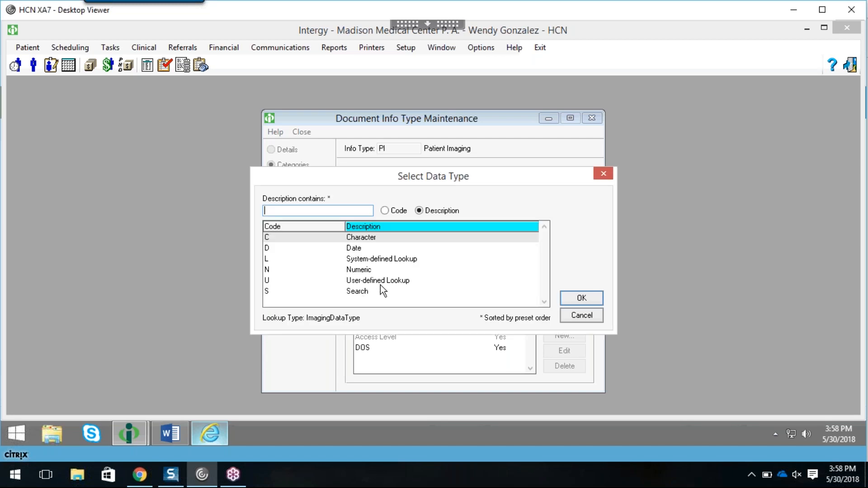
pyautogui.click(381, 285)
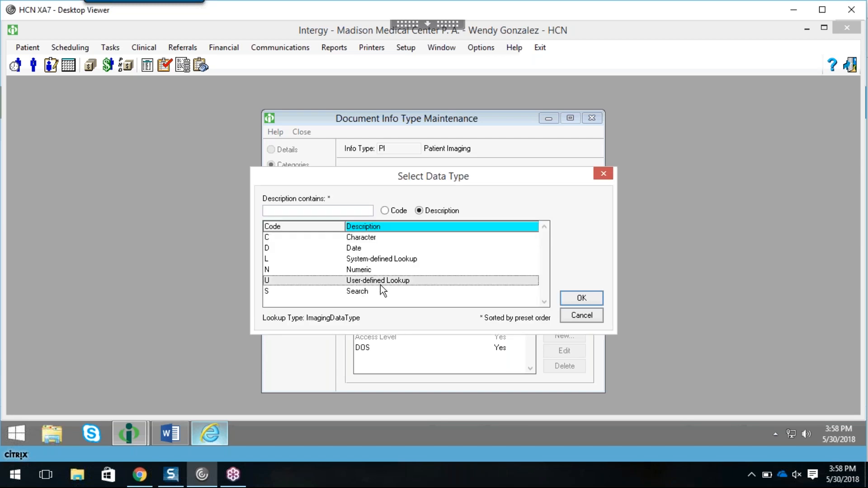
pyautogui.click(572, 316)
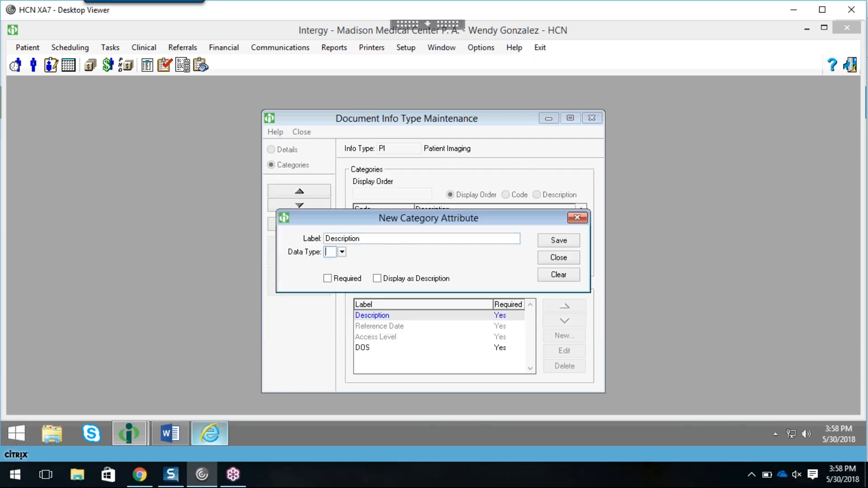
pyautogui.click(561, 258)
pyautogui.click(493, 271)
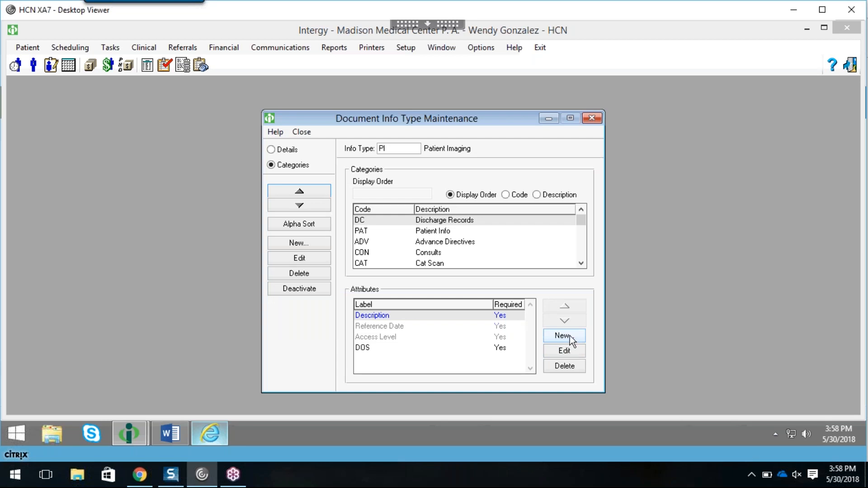
# Review the data type, lookup type and options of the Discharge Records category's Description attribute, leaving them unsaved.
pyautogui.click(568, 349)
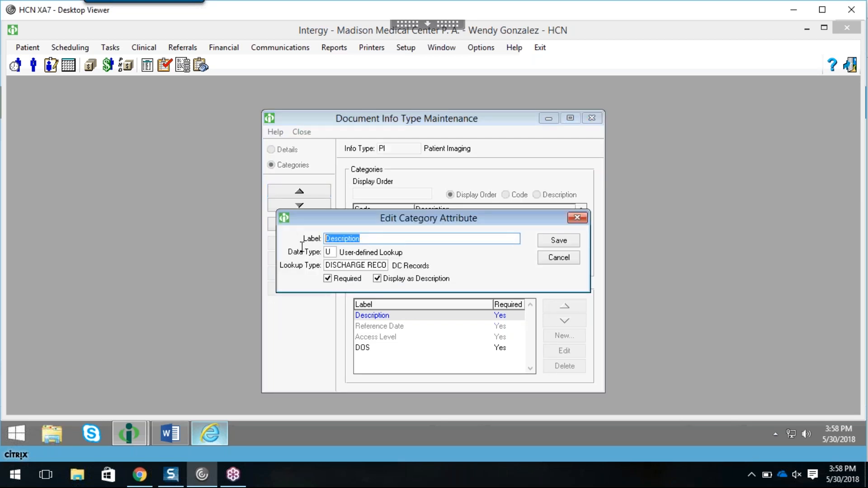
pyautogui.click(327, 253)
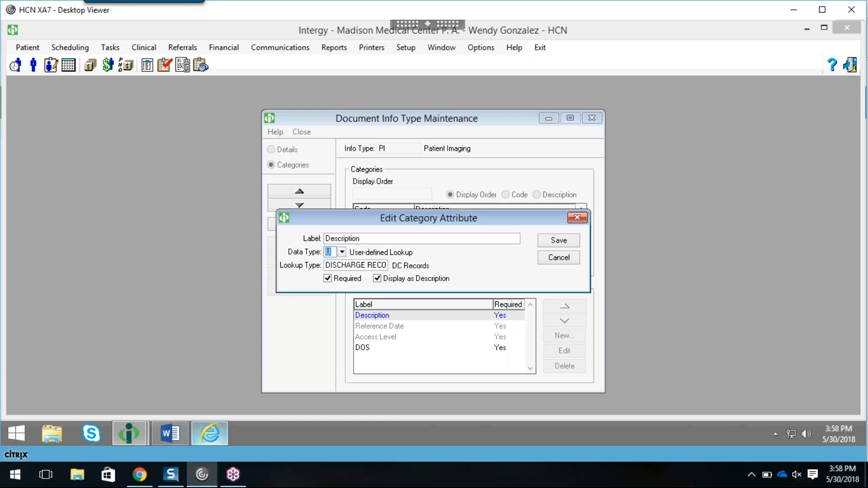
pyautogui.moveTo(326, 266); pyautogui.dragTo(391, 267)
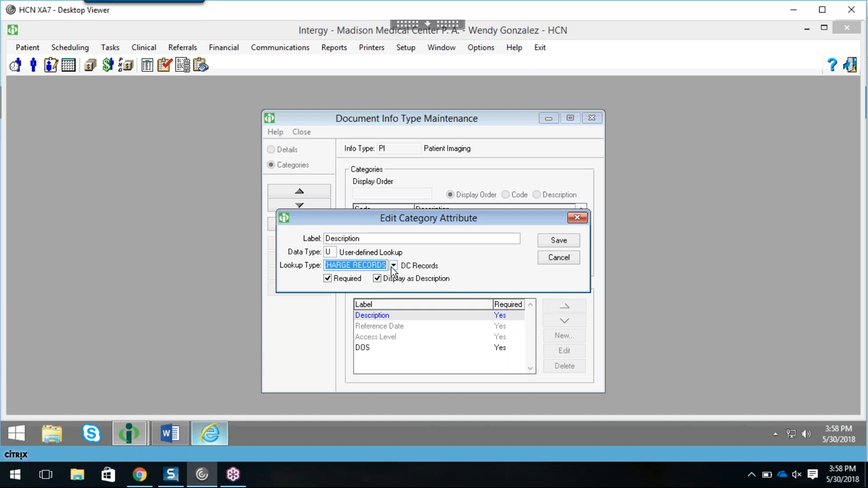
pyautogui.moveTo(427, 224); pyautogui.dragTo(443, 217)
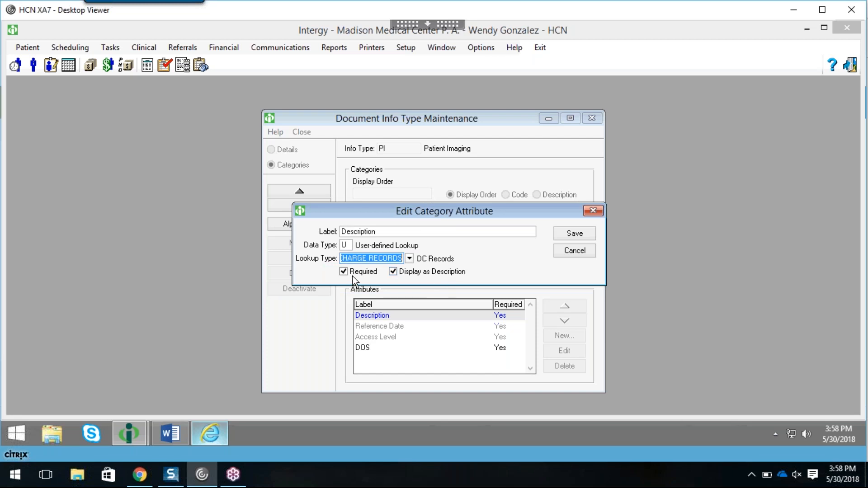
pyautogui.click(574, 250)
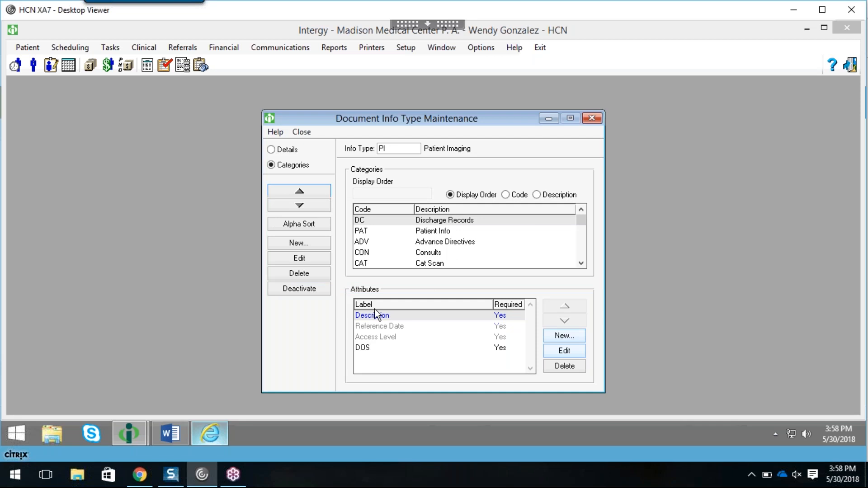
pyautogui.click(384, 317)
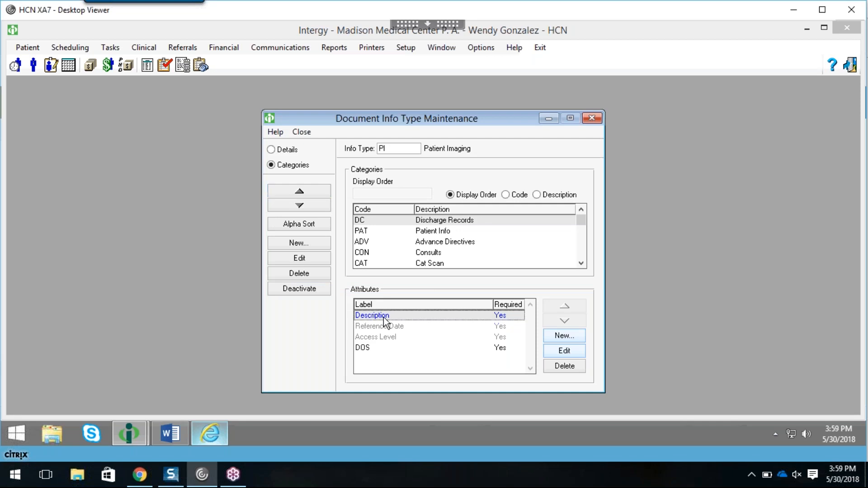
pyautogui.click(552, 351)
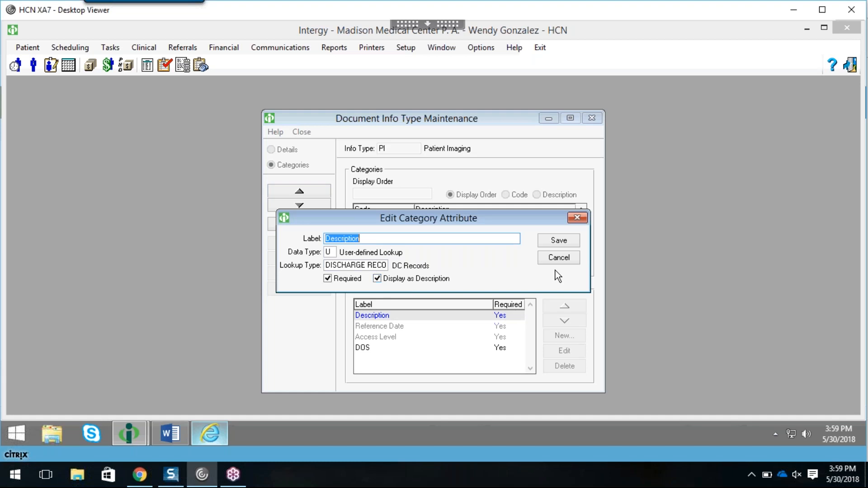
pyautogui.click(569, 261)
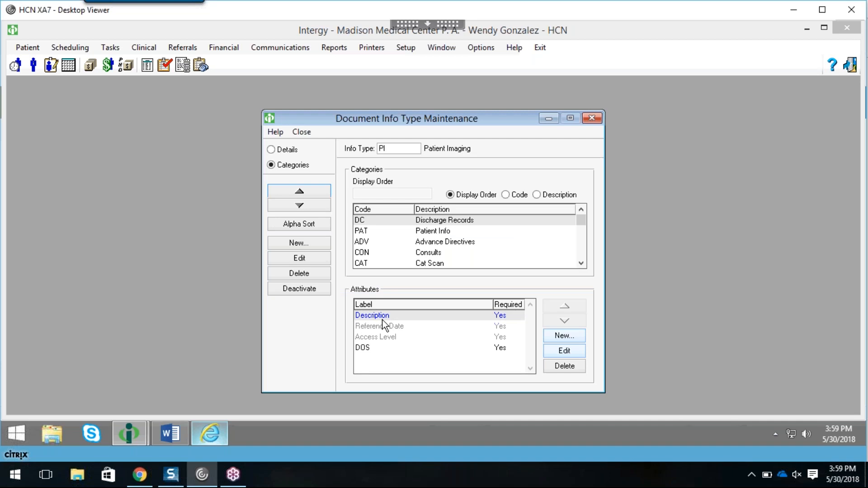
# View the blank new category attribute form for Discharge Records, close it and select the DOS attribute.
pyautogui.click(566, 339)
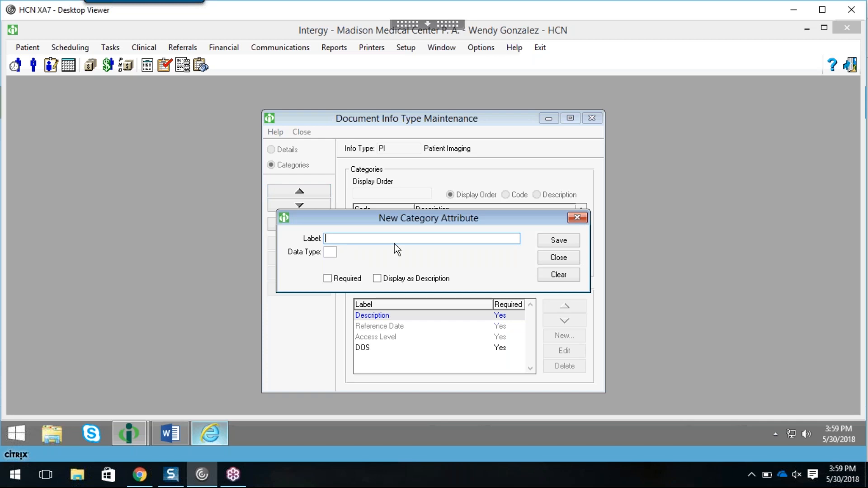
pyautogui.click(559, 258)
pyautogui.click(383, 348)
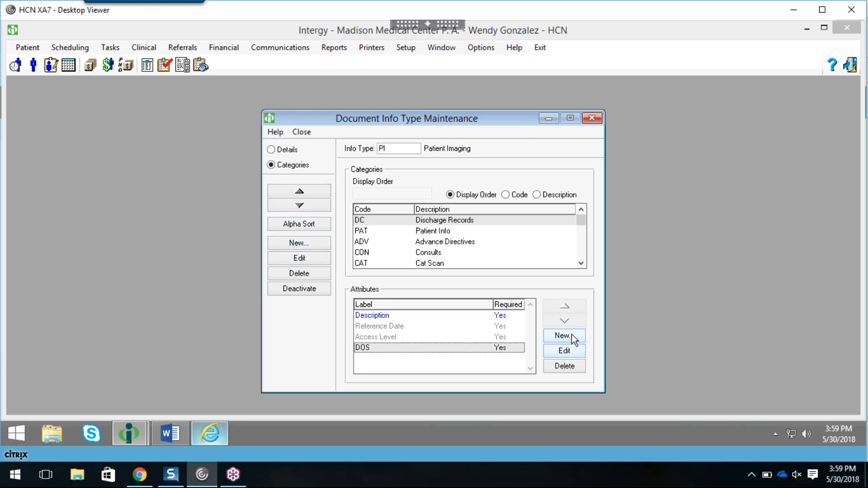
# Close the Document Info Type maintenance and open the User-defined Lookup Maintenance.
pyautogui.click(592, 119)
pyautogui.click(406, 47)
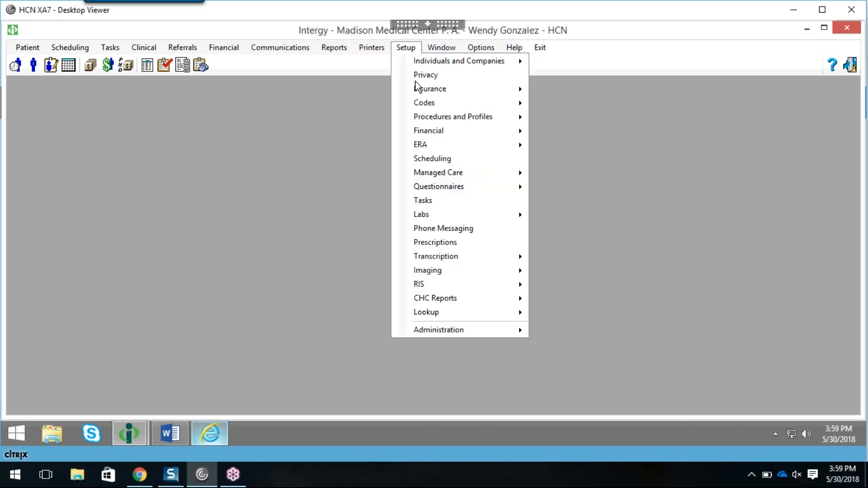
pyautogui.moveTo(435, 311)
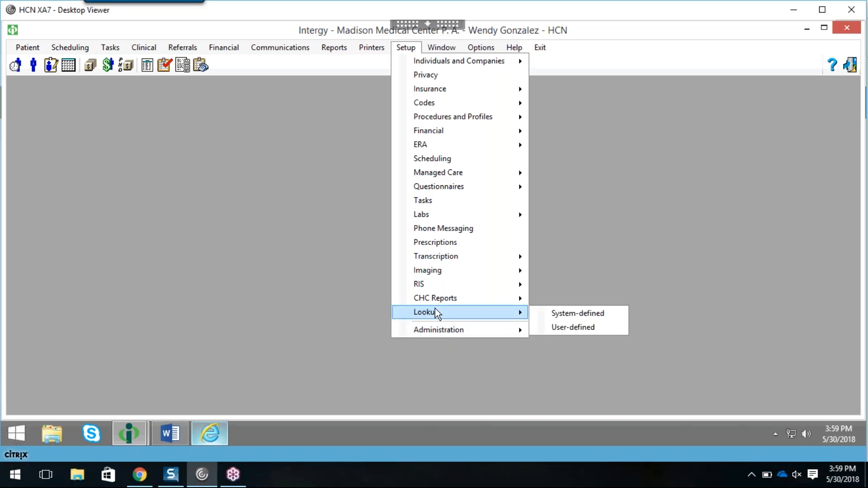
pyautogui.click(588, 328)
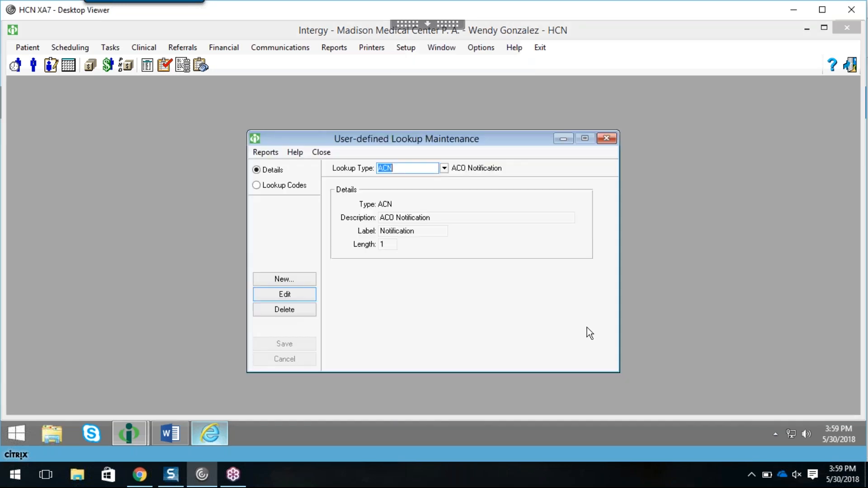
pyautogui.moveTo(397, 135); pyautogui.dragTo(410, 121)
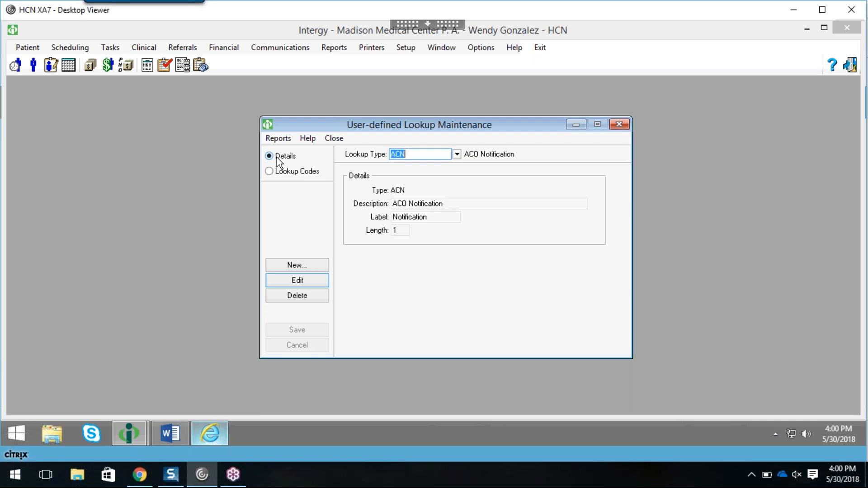
# Select DISCHARGE RECORDS as the lookup type to maintain.
pyautogui.write('SI')
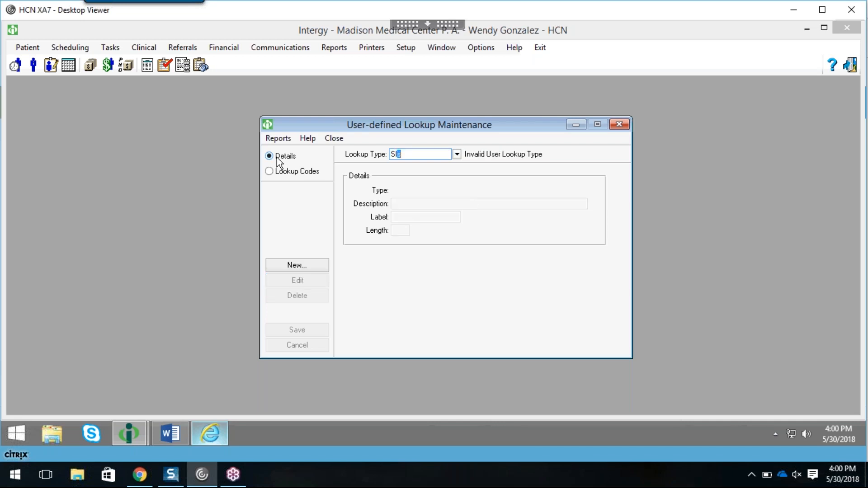
pyautogui.press('BackSpace')
pyautogui.press('BackSpace')
pyautogui.press('BackSpace')
pyautogui.write('DI')
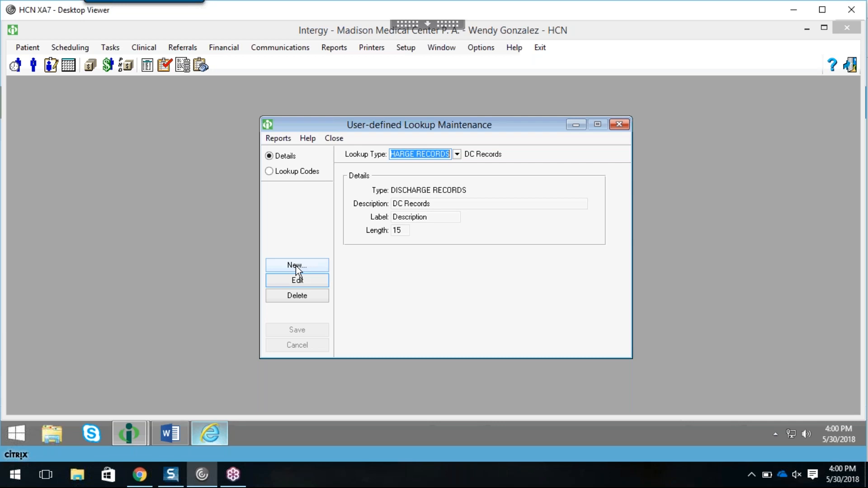
# Display the lookup codes of the discharge records lookup and view the blank new code form without adding a code.
pyautogui.click(269, 171)
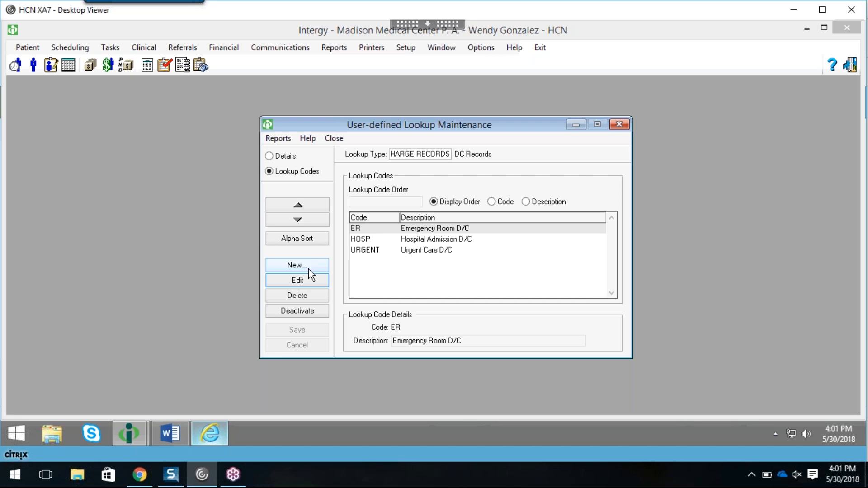
pyautogui.click(309, 270)
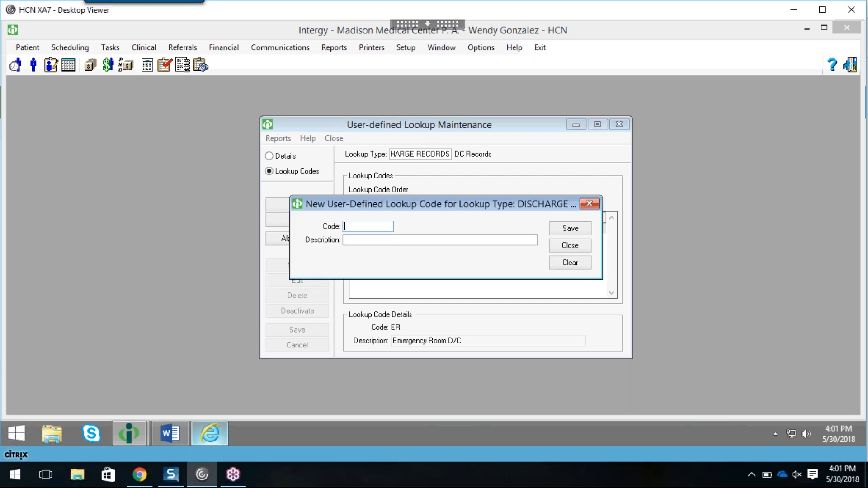
pyautogui.click(586, 249)
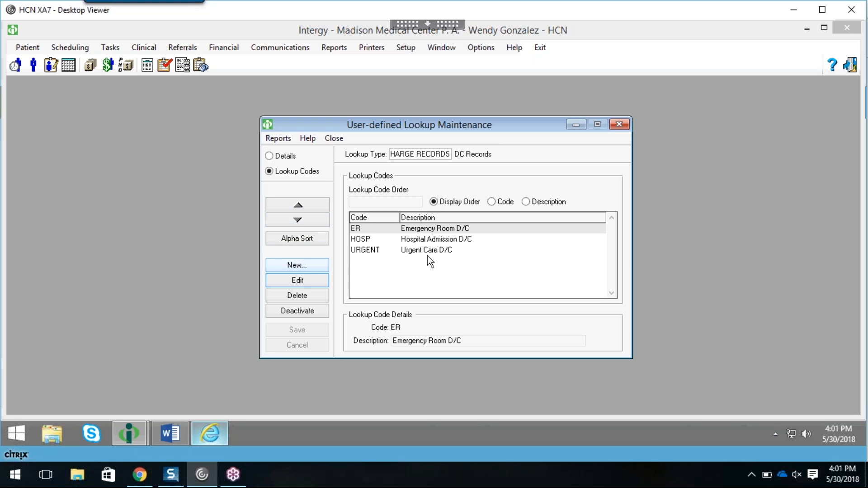
# Move the HOSP code above ER in the display order and close the lookup maintenance.
pyautogui.click(409, 239)
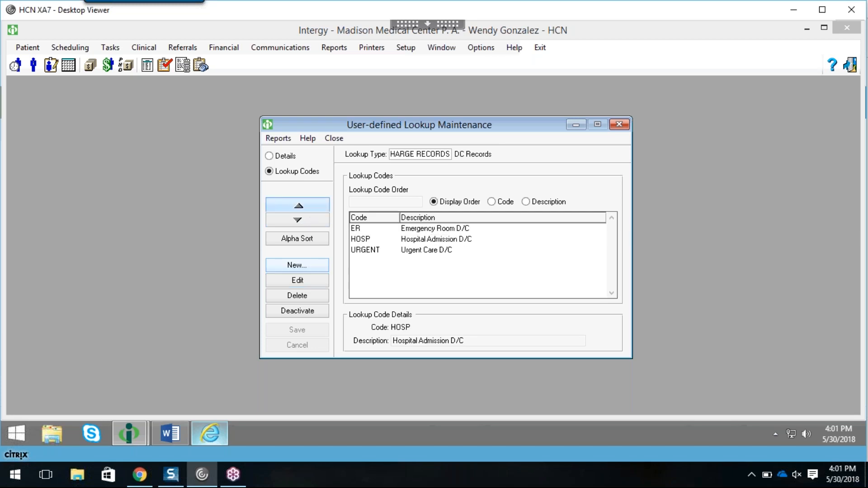
pyautogui.click(311, 207)
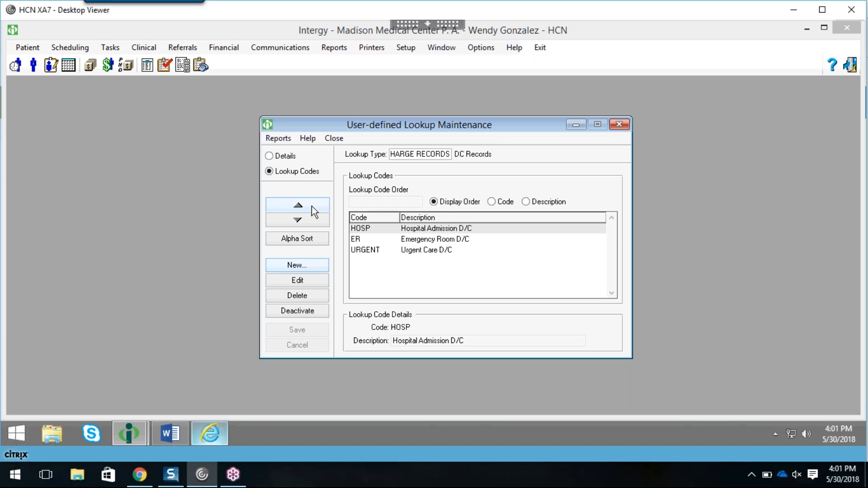
pyautogui.click(626, 126)
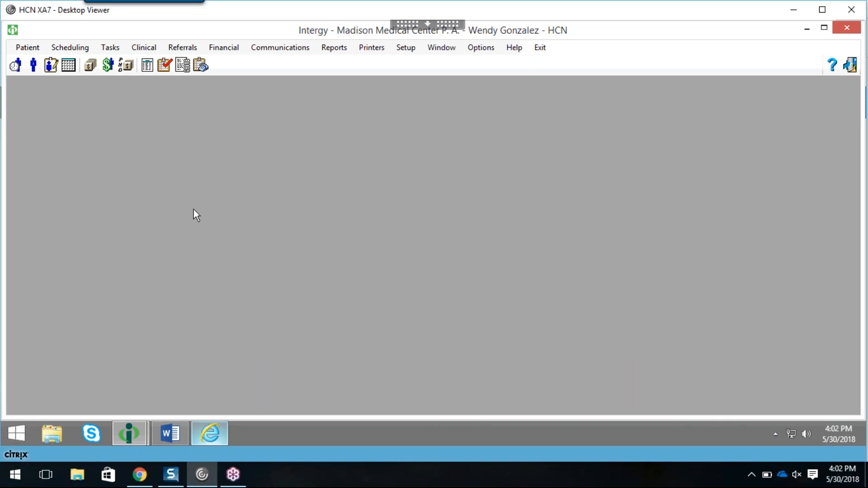
# Open the patient information of the first listed patient and show the Imaging page.
pyautogui.click(26, 67)
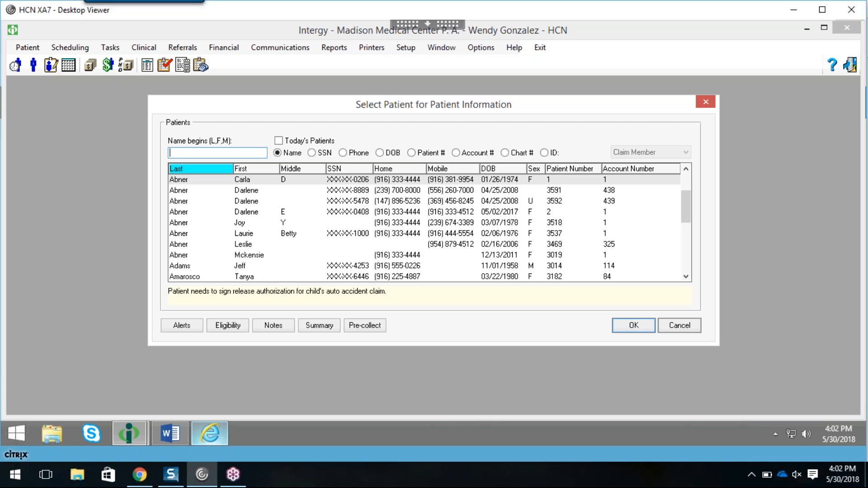
pyautogui.doubleClick(270, 182)
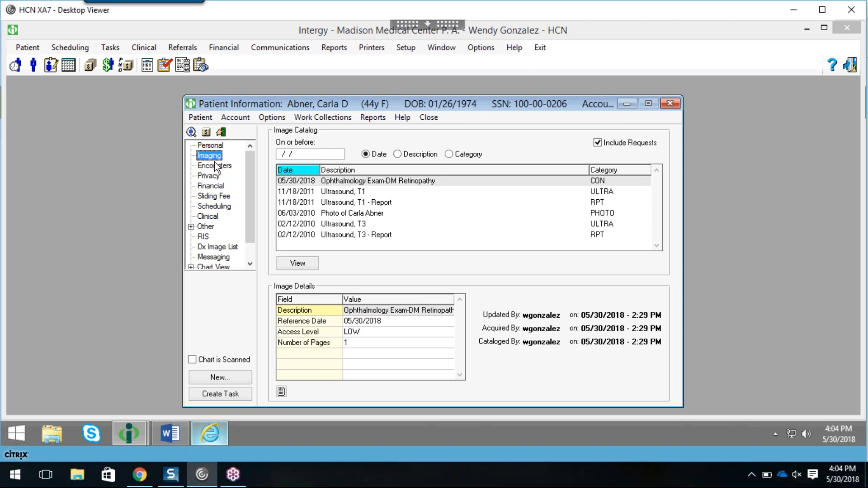
# Move the Imaging page down to eighth place in the patient information page order, just below Other, and save.
pyautogui.click(273, 119)
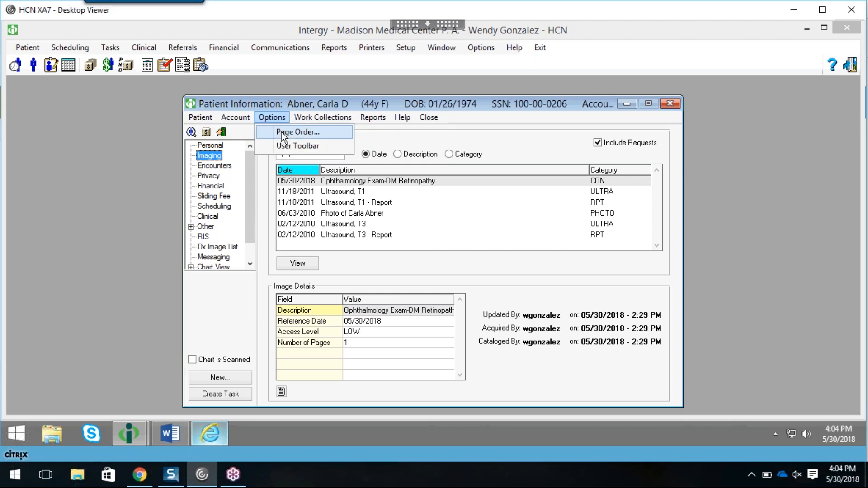
pyautogui.click(281, 132)
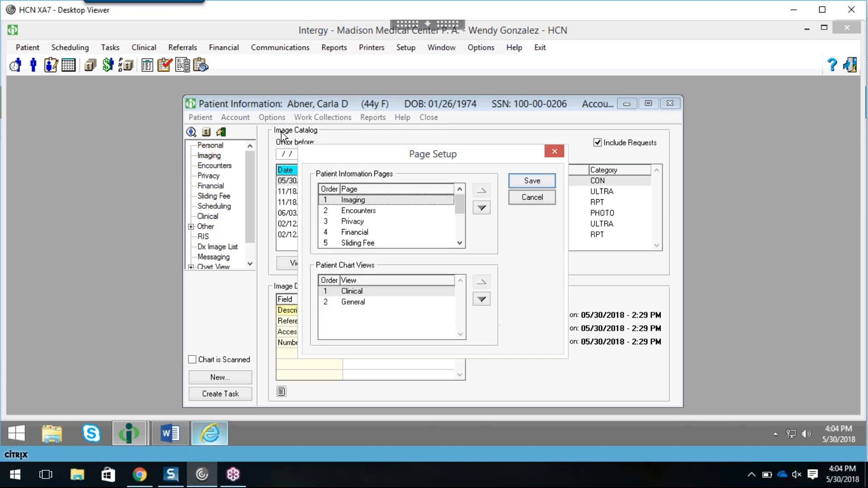
pyautogui.click(482, 209)
pyautogui.click(482, 209)
pyautogui.click(482, 208)
pyautogui.click(483, 208)
pyautogui.click(482, 208)
pyautogui.click(482, 209)
pyautogui.click(482, 209)
pyautogui.click(529, 181)
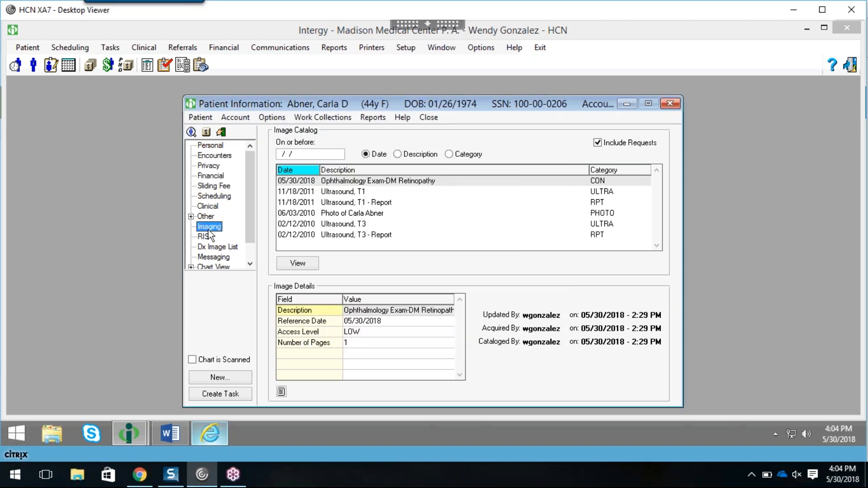
# Move the Imaging page back up to first place in the patient information page order and save.
pyautogui.click(282, 116)
pyautogui.click(289, 132)
pyautogui.click(460, 242)
pyautogui.click(460, 242)
pyautogui.click(461, 243)
pyautogui.click(460, 243)
pyautogui.click(382, 233)
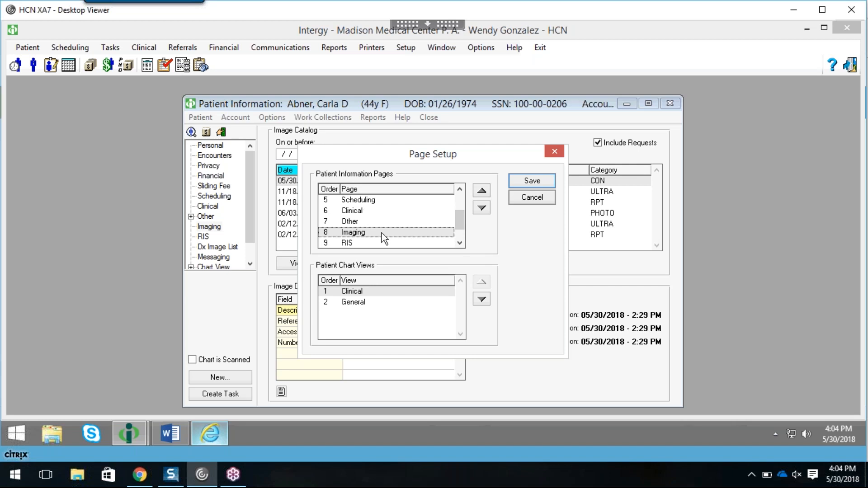
pyautogui.click(482, 193)
pyautogui.click(482, 193)
pyautogui.click(482, 194)
pyautogui.click(482, 193)
pyautogui.click(482, 194)
pyautogui.click(482, 193)
pyautogui.click(482, 194)
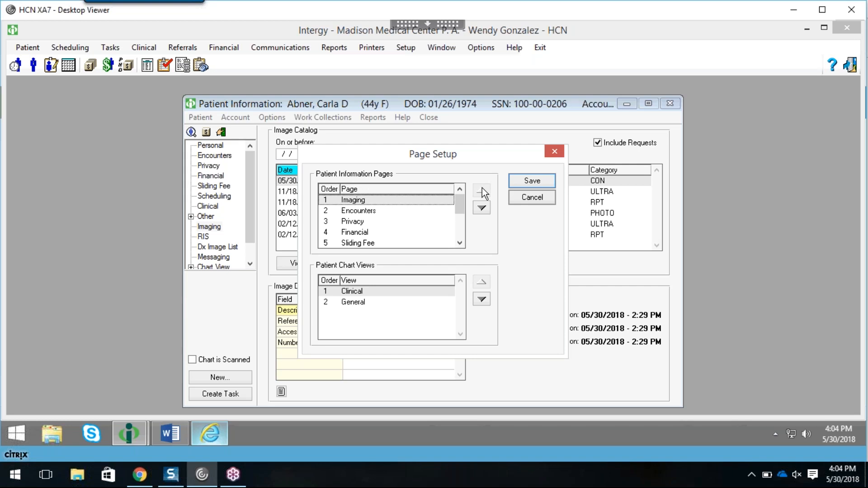
pyautogui.click(533, 181)
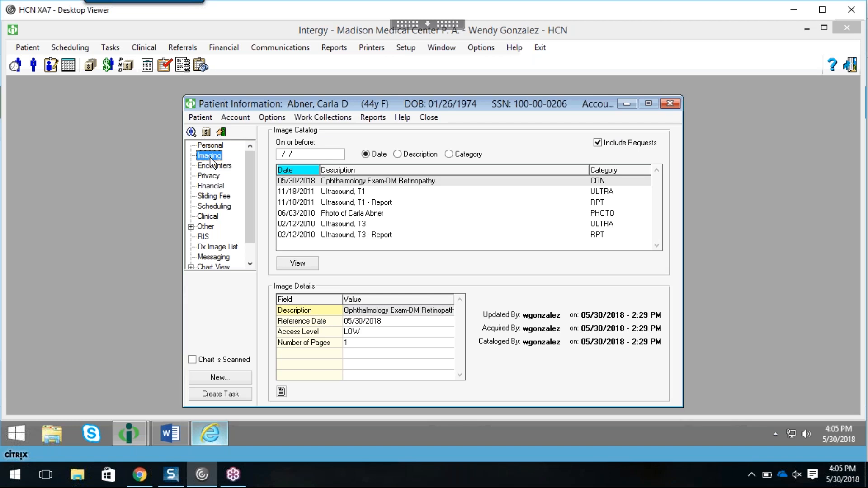
# Switch between the patient's Personal and Imaging pages, then view the Photo ID from the Personal summary.
pyautogui.click(211, 145)
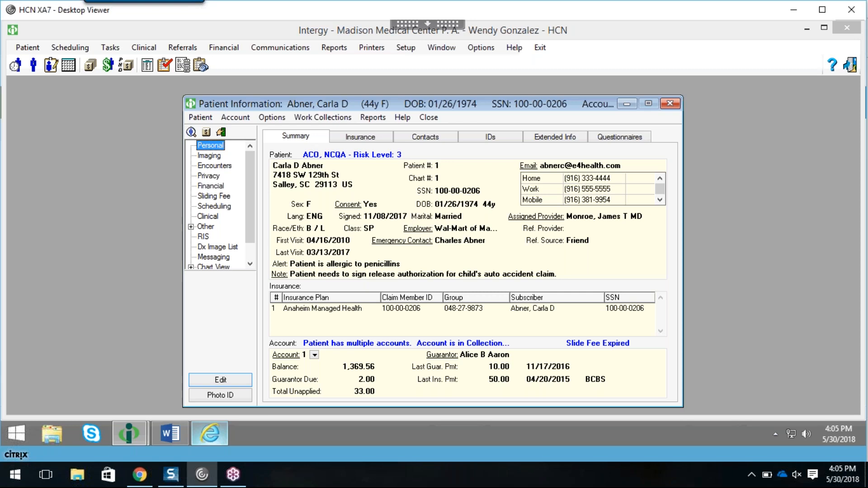
pyautogui.click(216, 156)
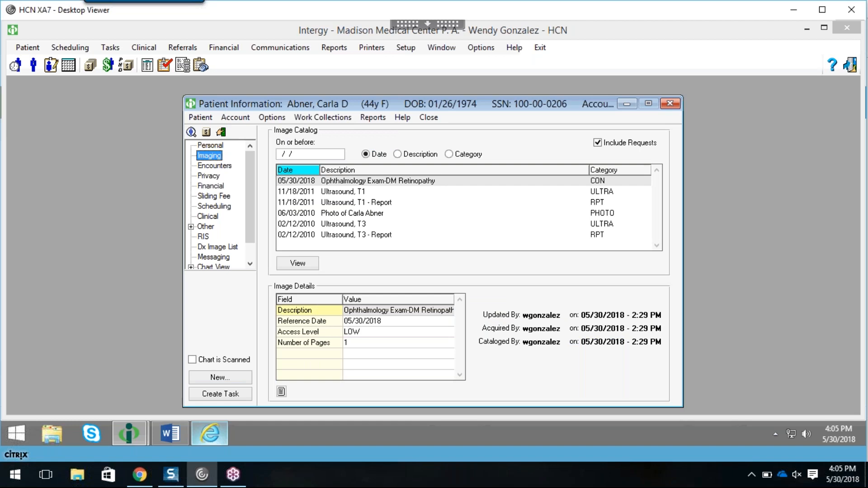
pyautogui.click(216, 146)
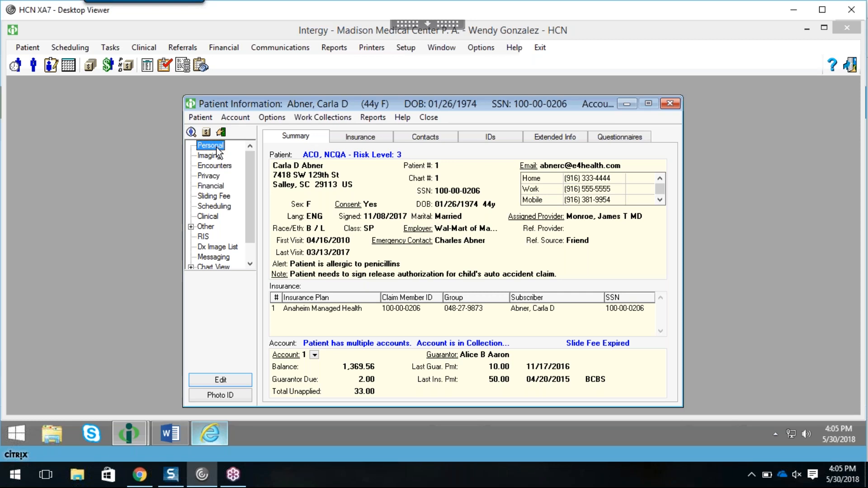
pyautogui.click(287, 138)
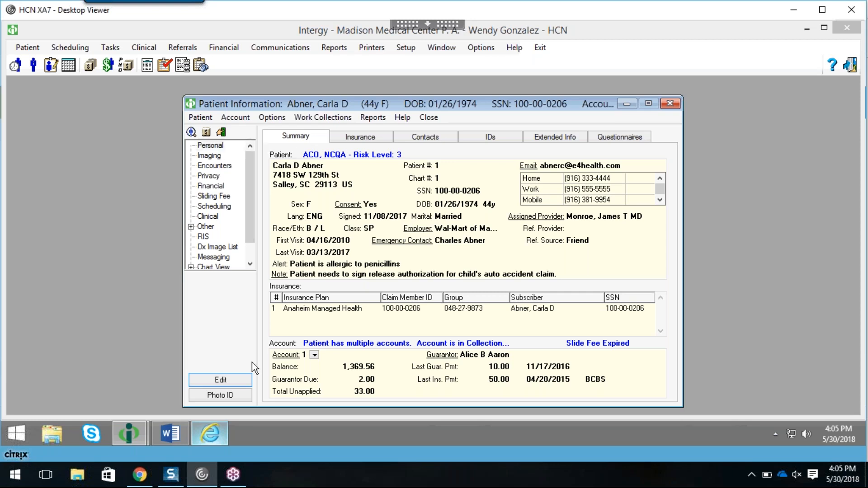
pyautogui.click(234, 399)
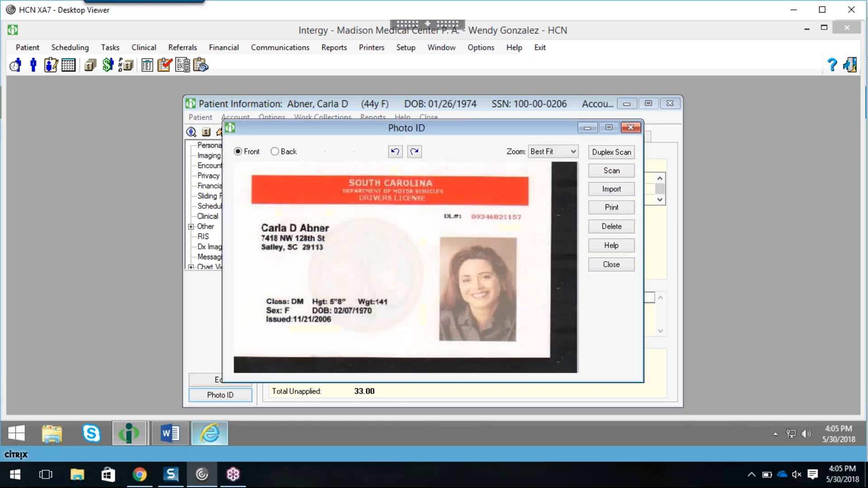
# Try to scan the front of the patient's Photo ID, and close the Photo ID window.
pyautogui.click(617, 171)
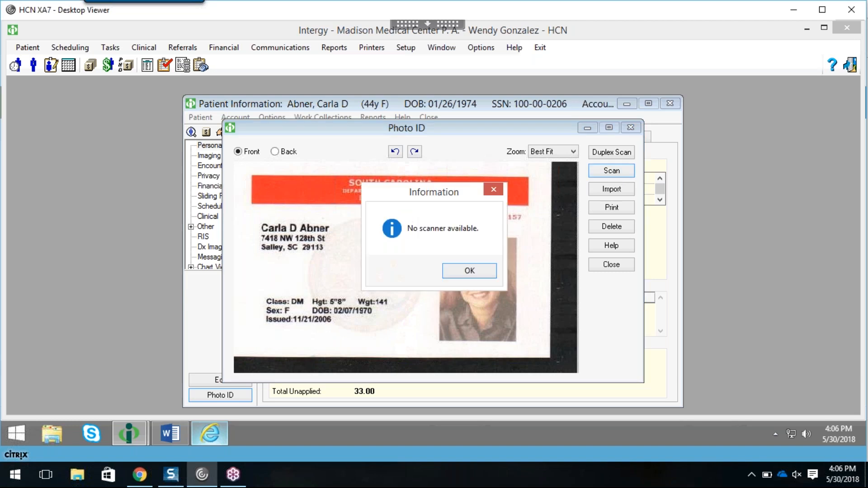
pyautogui.click(491, 272)
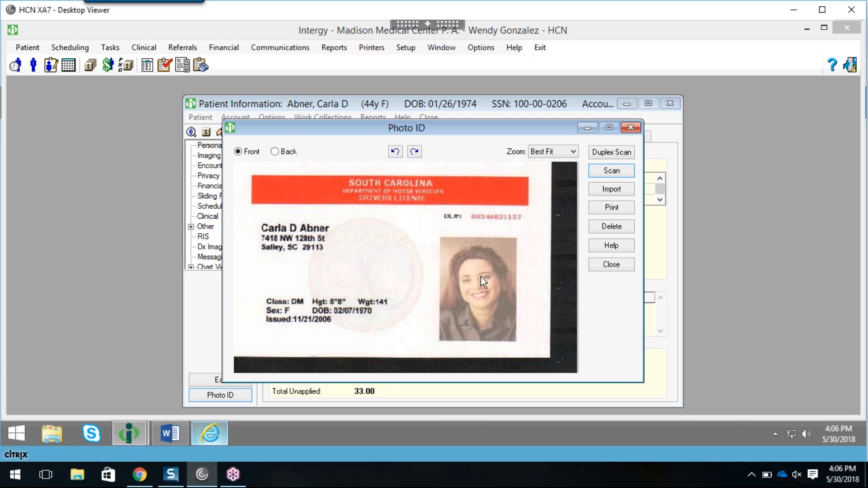
pyautogui.click(631, 127)
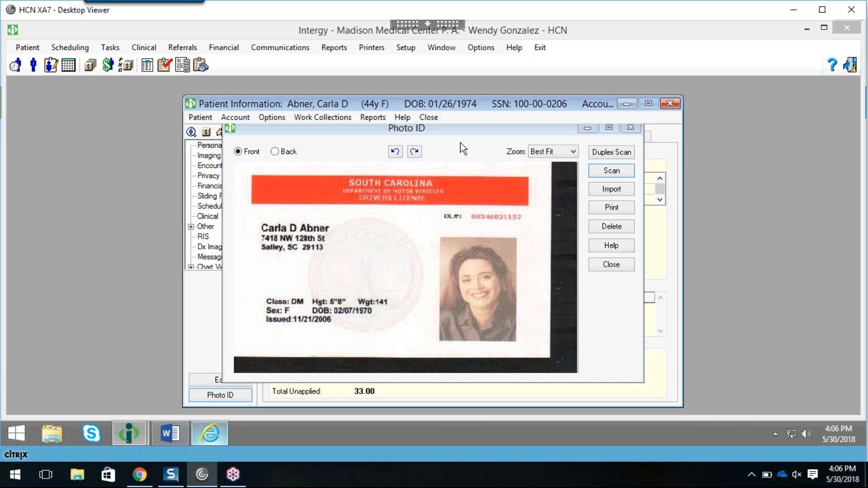
# View the insurance card window for the patient's AMH01 Anaheim Managed Health policy, and close it.
pyautogui.click(344, 137)
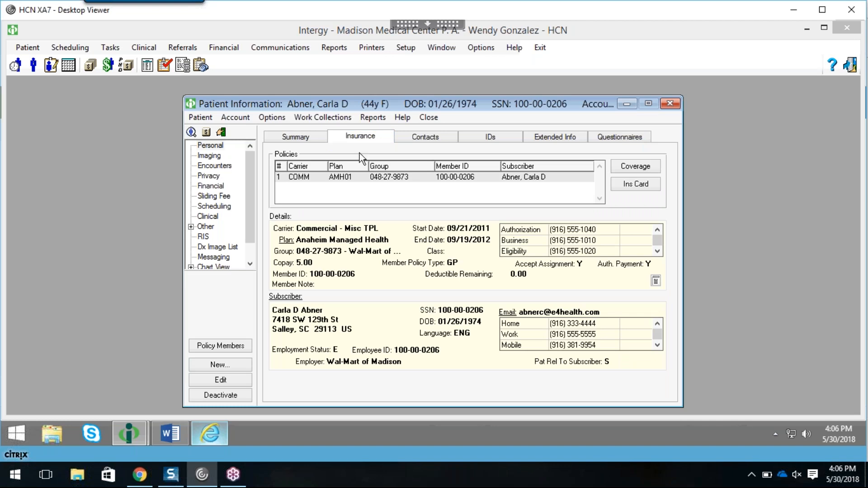
pyautogui.click(372, 179)
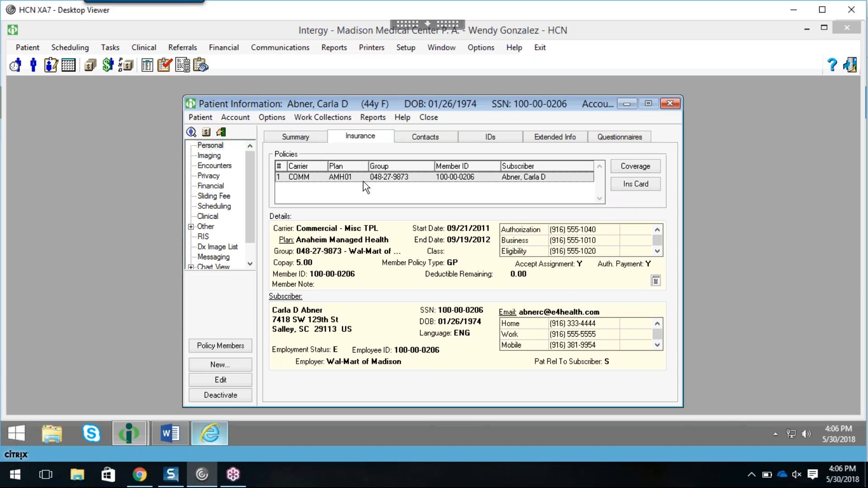
pyautogui.click(636, 185)
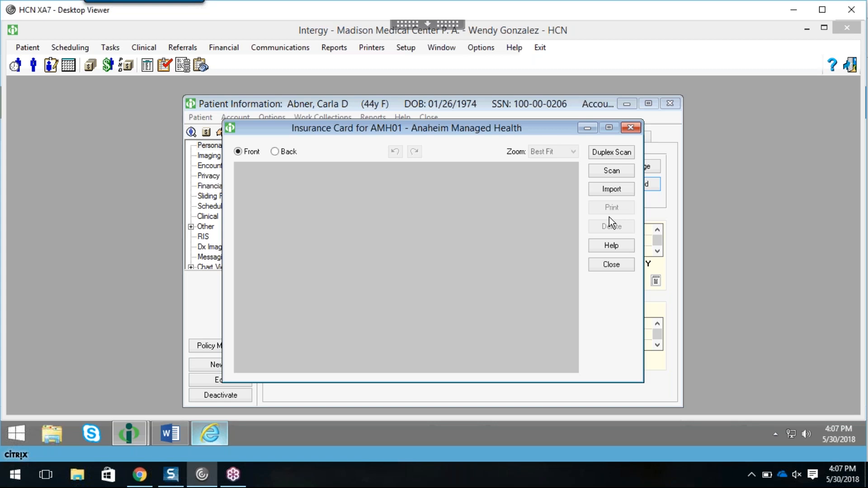
pyautogui.click(631, 128)
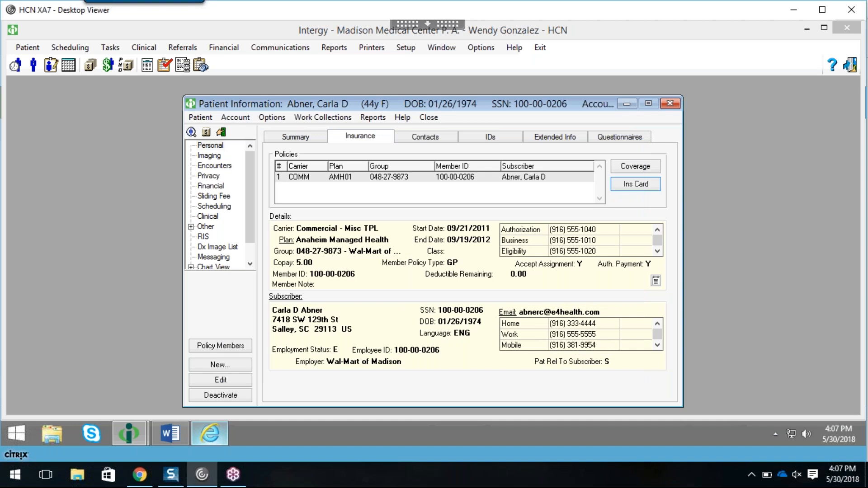
# Create a new imaging document for the patient and assign it to the Patient Imaging category Discharge Records.
pyautogui.click(211, 156)
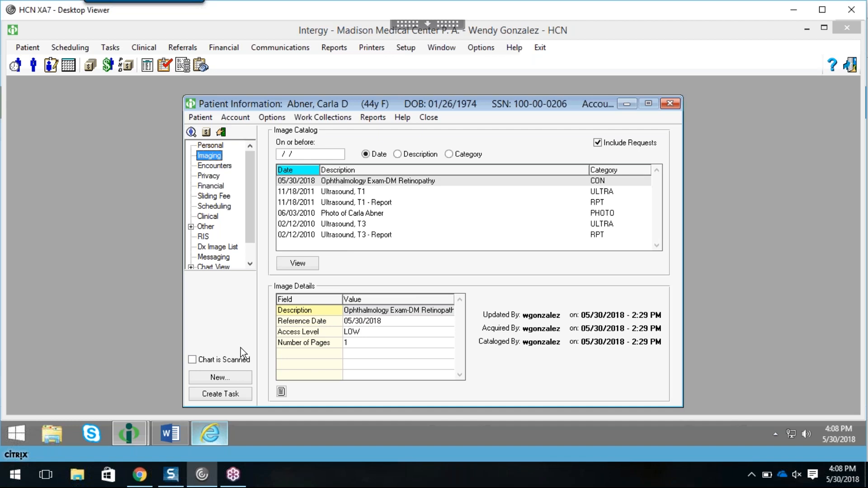
pyautogui.click(229, 379)
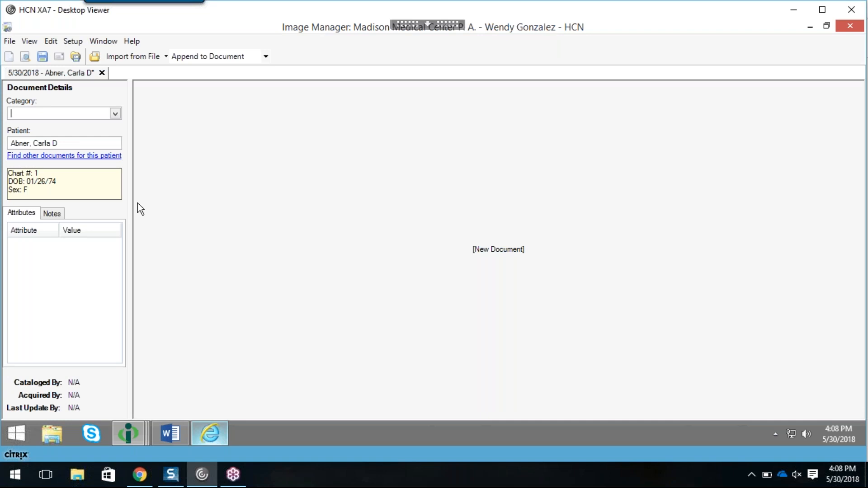
pyautogui.click(116, 113)
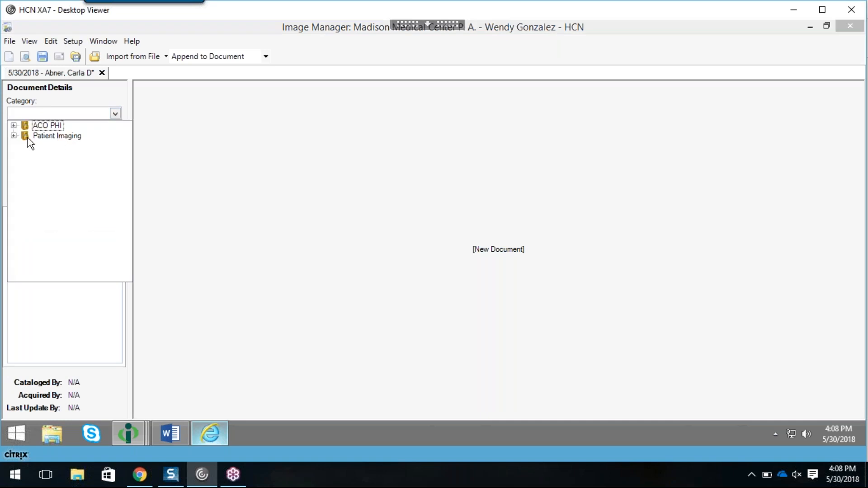
pyautogui.doubleClick(48, 138)
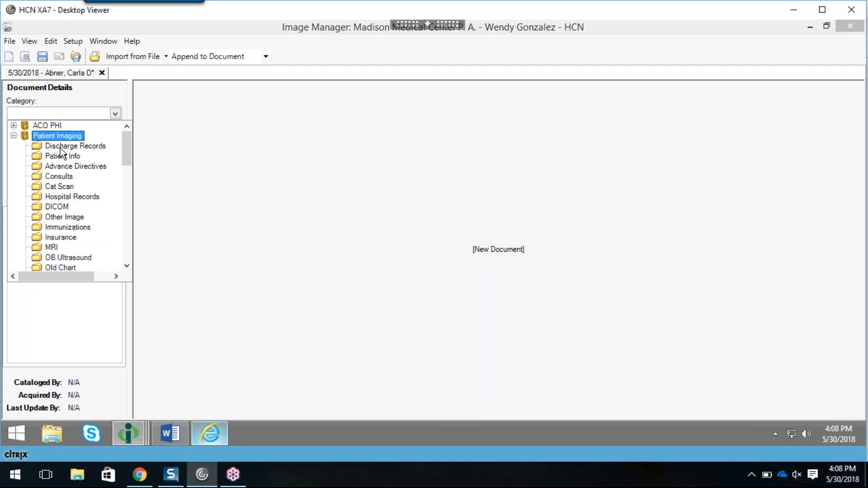
pyautogui.click(60, 149)
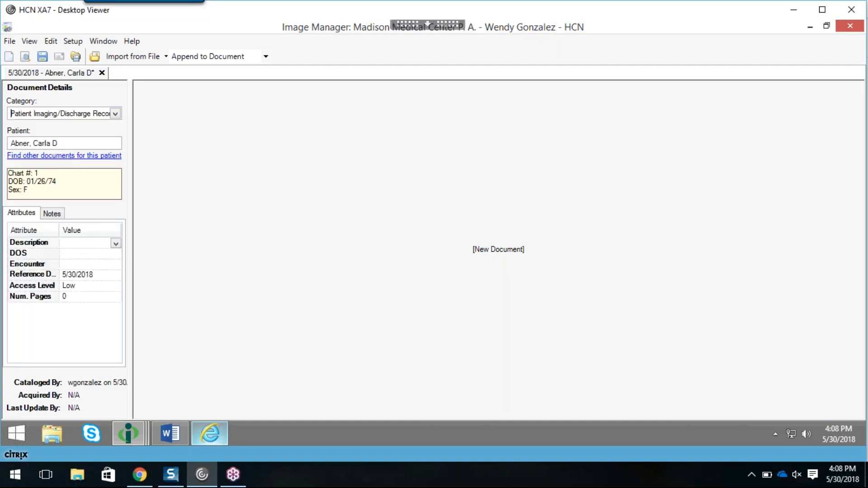
# Set the new document's description to Emergency Room D/C and its DOS to 05/28/2018, leaving the reference date as is.
pyautogui.click(116, 244)
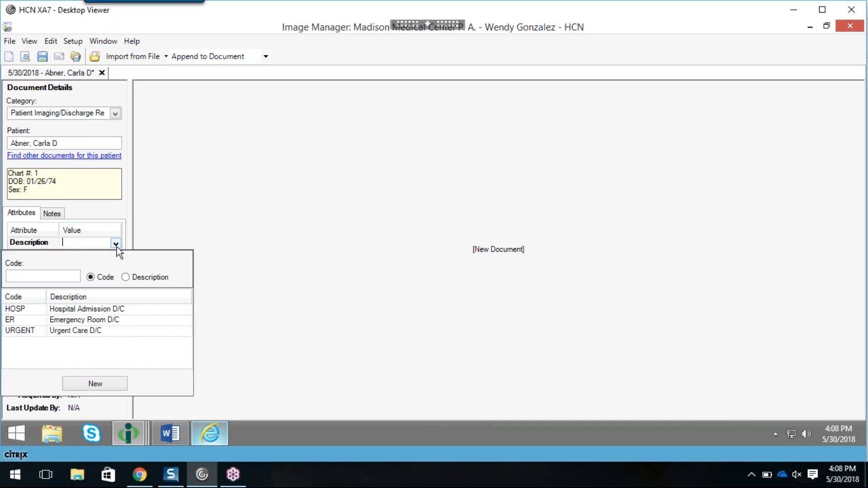
pyautogui.click(93, 322)
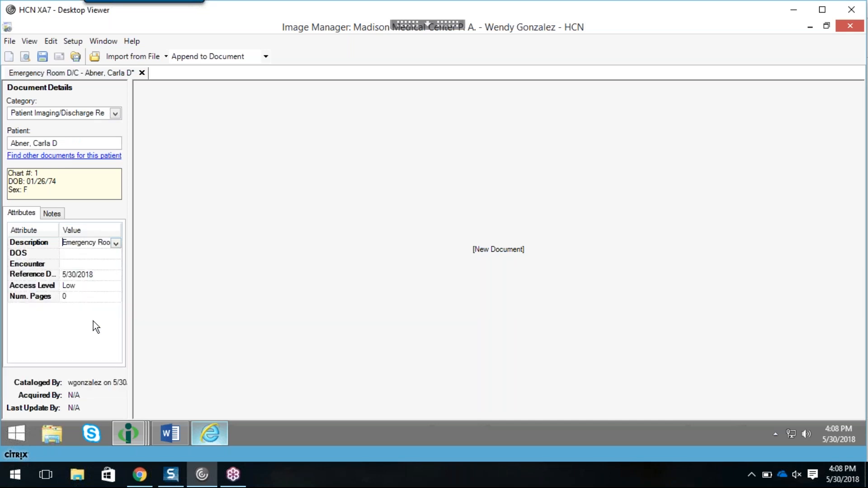
pyautogui.click(83, 256)
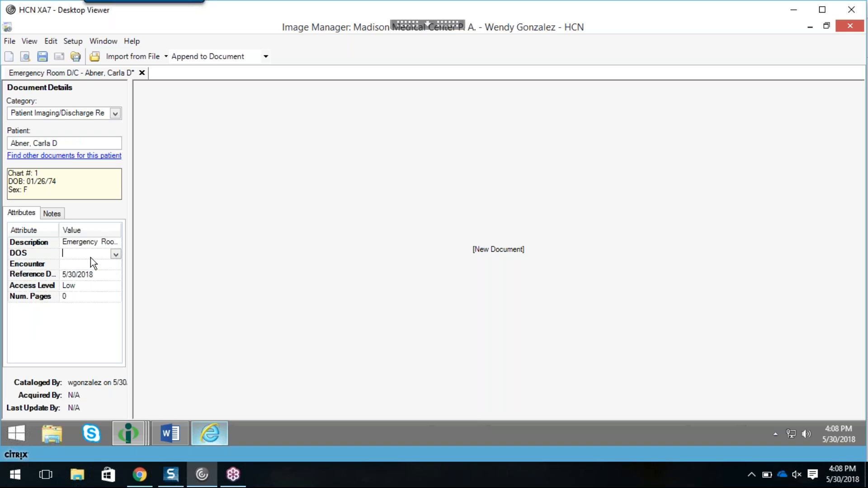
pyautogui.click(117, 255)
pyautogui.click(39, 335)
pyautogui.click(89, 275)
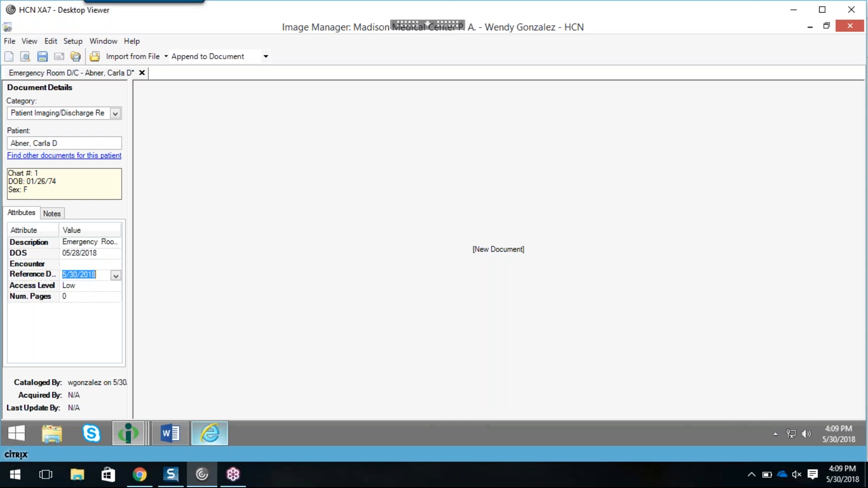
pyautogui.press('Tab')
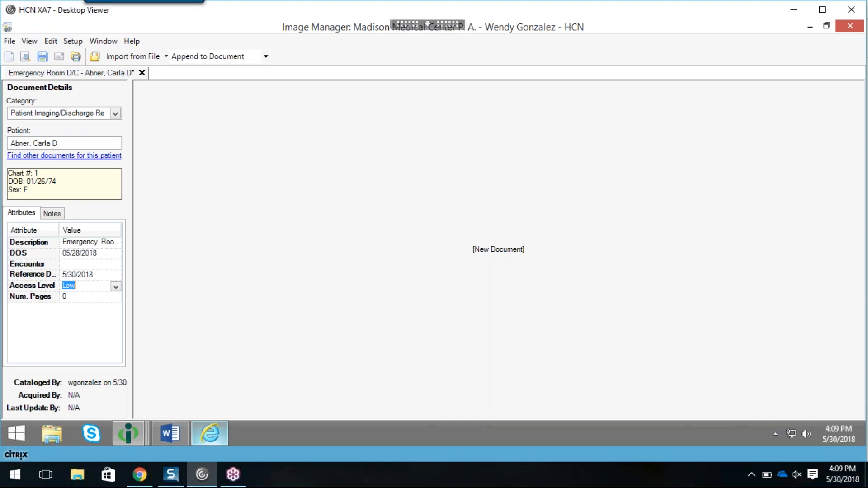
# Review the Patient Imaging access level of the Clinical - View role in Intergy Practice Administration, and return to Image Manager.
pyautogui.click(128, 433)
pyautogui.click(185, 384)
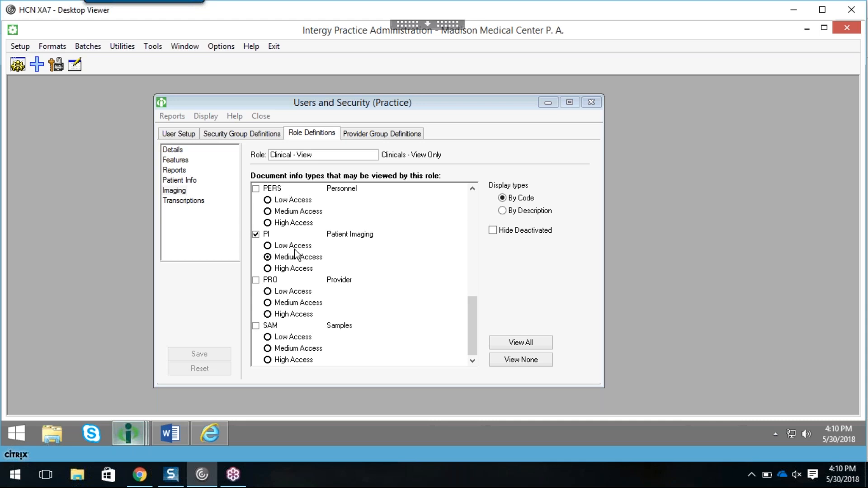
pyautogui.moveTo(143, 437)
pyautogui.click(130, 387)
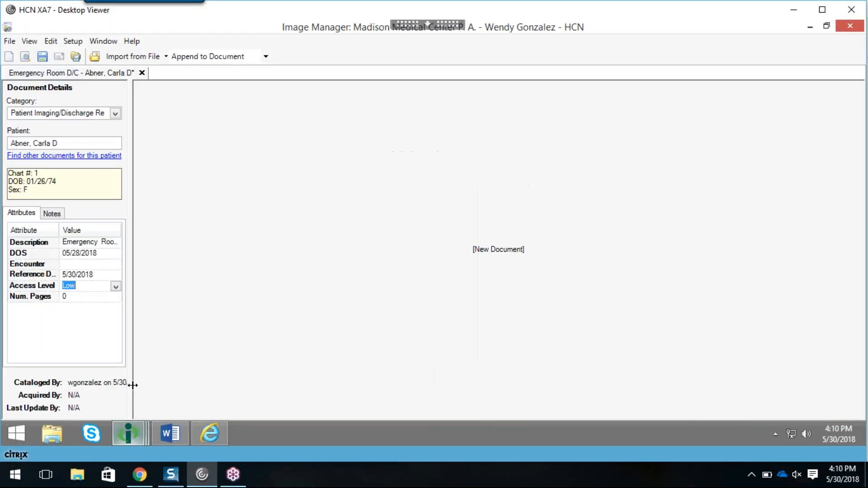
# Set the new document's access level to High, and change it to Med.
pyautogui.click(116, 286)
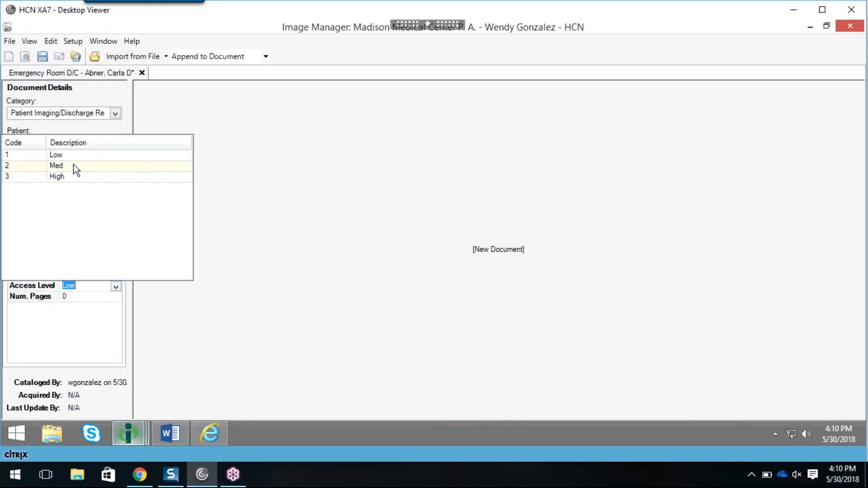
pyautogui.click(73, 176)
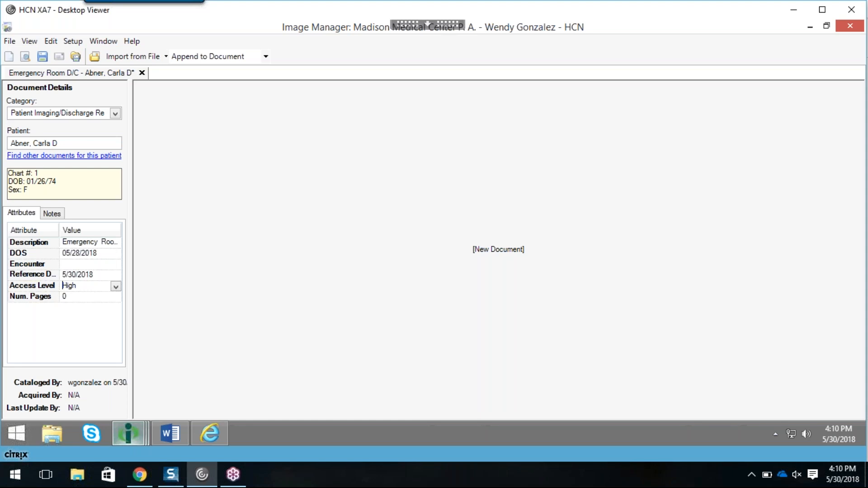
pyautogui.click(116, 287)
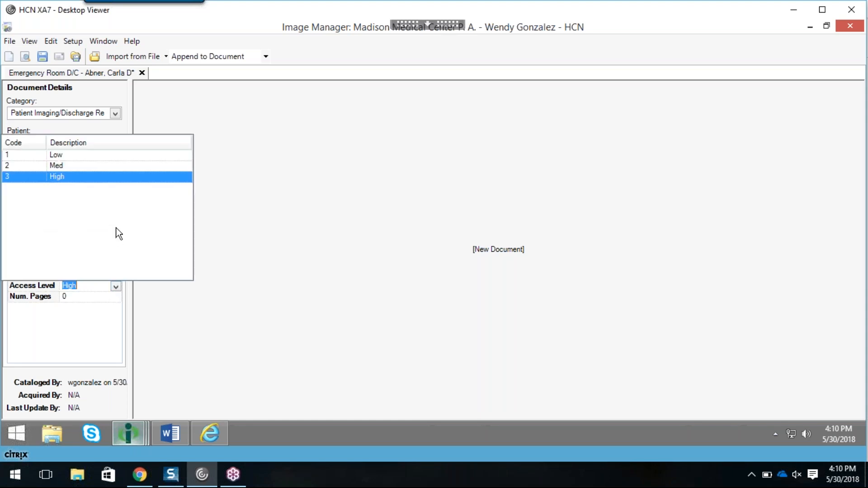
pyautogui.click(89, 167)
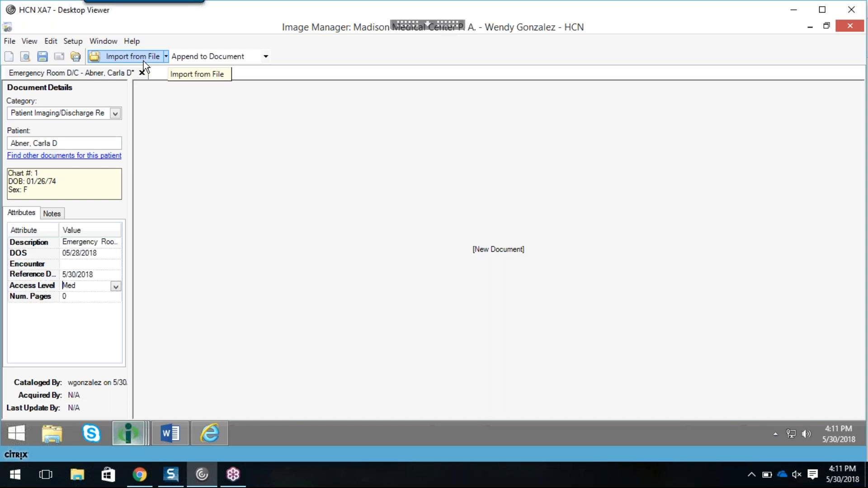
# Switch to the Imaging document in Word to examine the scan settings picture with its template options, and return to Image Manager.
pyautogui.moveTo(129, 435)
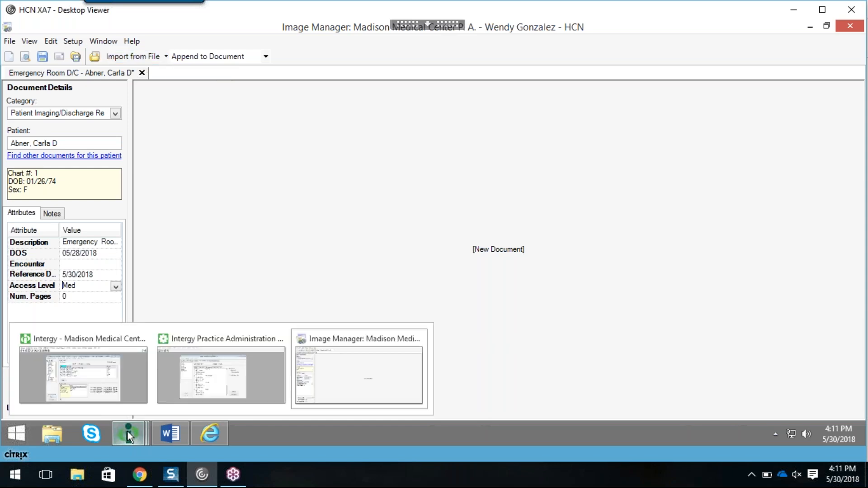
pyautogui.click(177, 433)
pyautogui.press('Down')
pyautogui.press('Down')
pyautogui.press('Down')
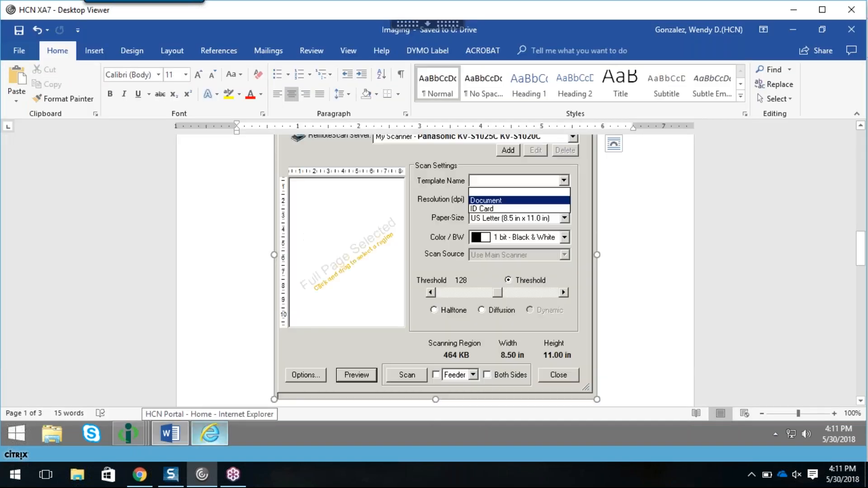
pyautogui.press('Up')
pyautogui.click(741, 326)
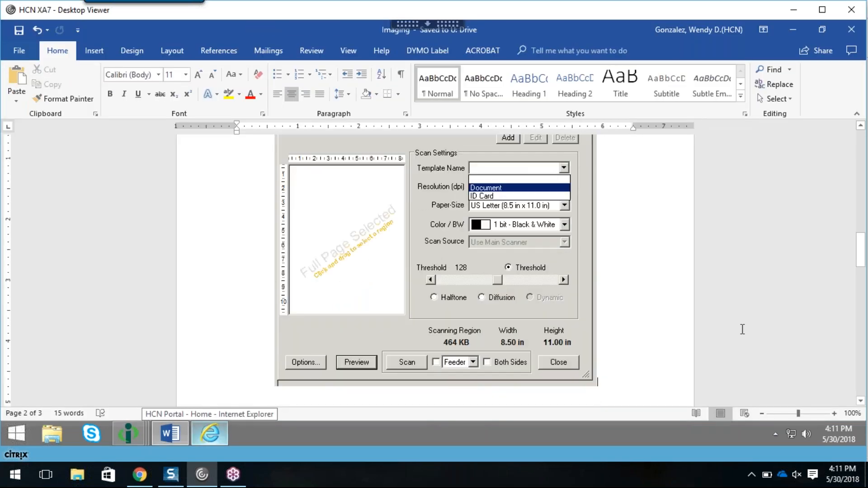
pyautogui.moveTo(142, 434)
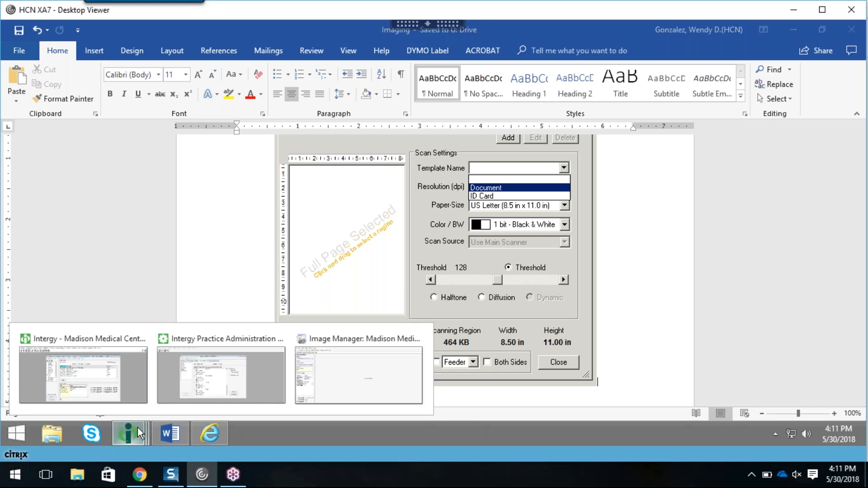
pyautogui.click(143, 382)
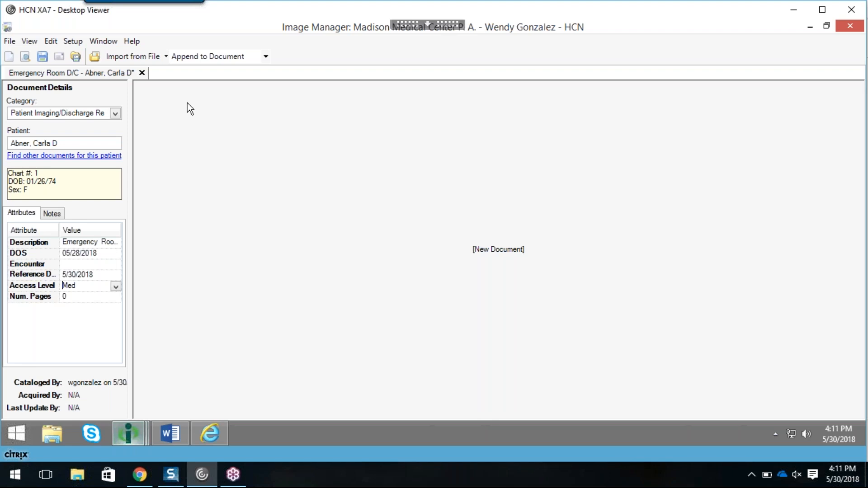
# Locate the Scanner setup command, examine the scan settings picture in the Imaging Word document, and return to Image Manager.
pyautogui.click(69, 43)
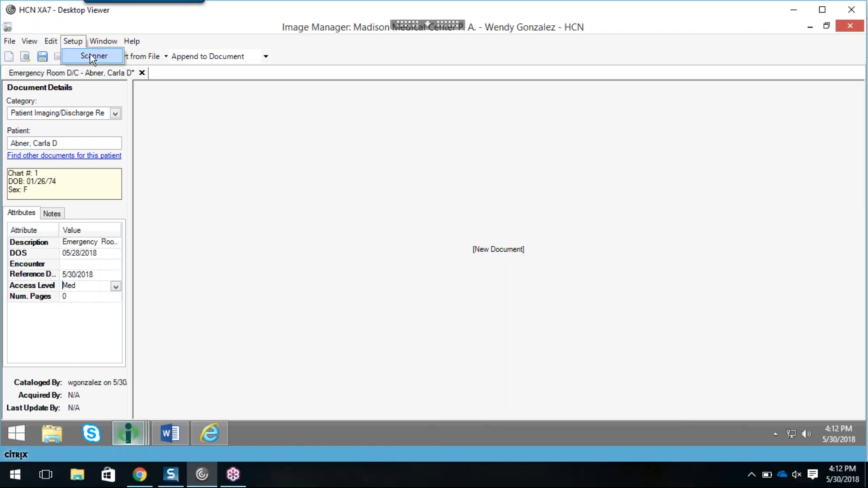
pyautogui.click(174, 434)
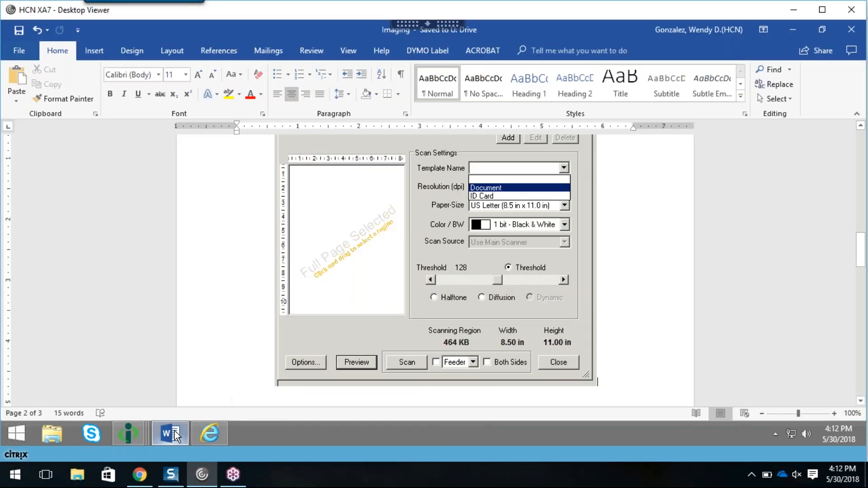
pyautogui.moveTo(860, 249); pyautogui.dragTo(859, 248)
pyautogui.scroll(-3, 653, 265)
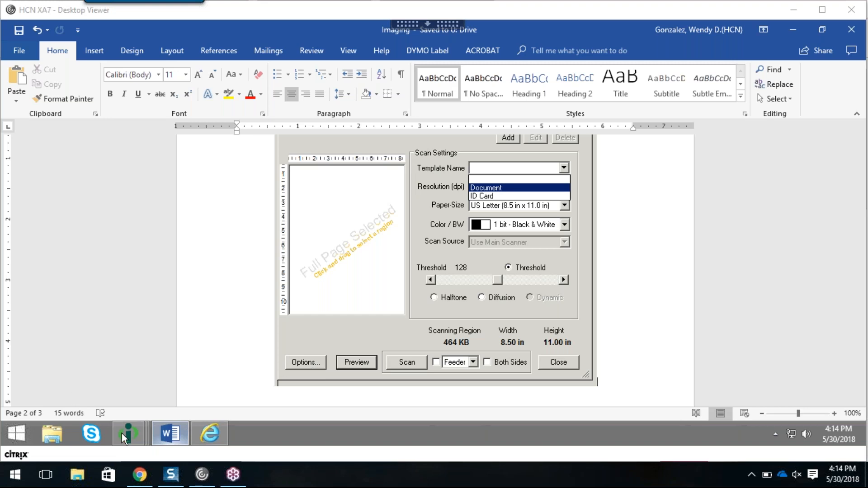
pyautogui.moveTo(121, 434)
pyautogui.click(78, 363)
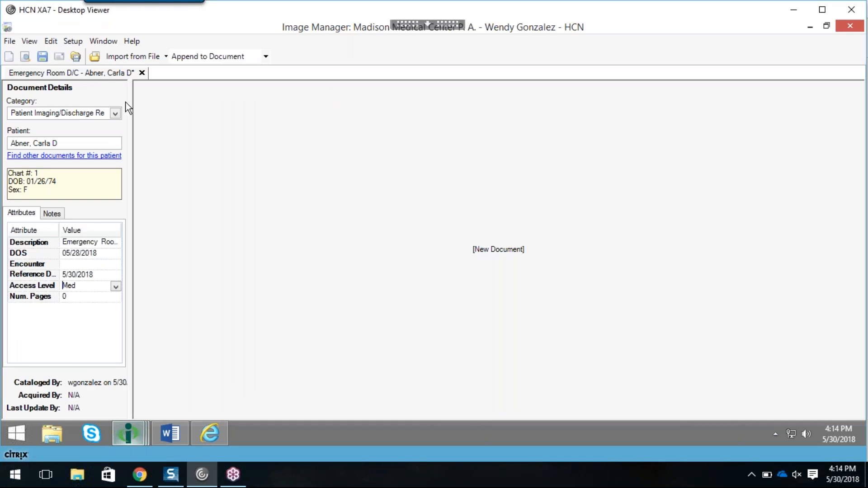
# Revisit the Scanner setup command and check the Options control in Word's scan settings picture, returning to the new document in Image Manager.
pyautogui.click(74, 42)
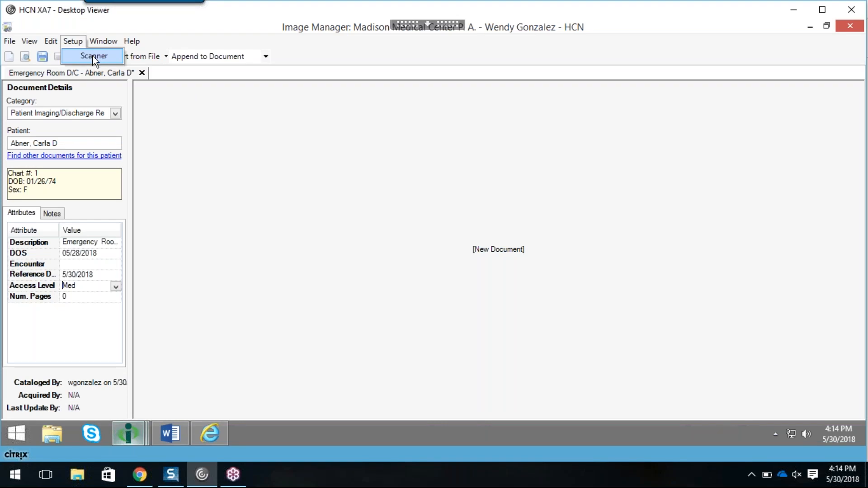
pyautogui.click(180, 428)
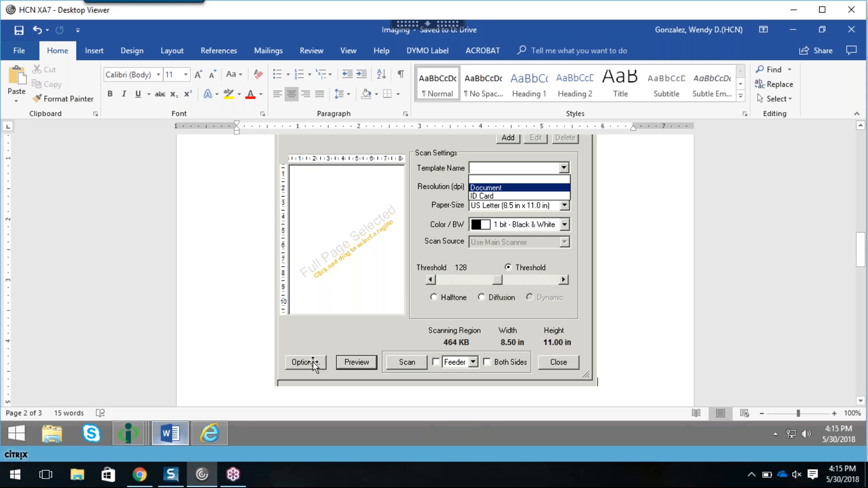
pyautogui.moveTo(126, 441)
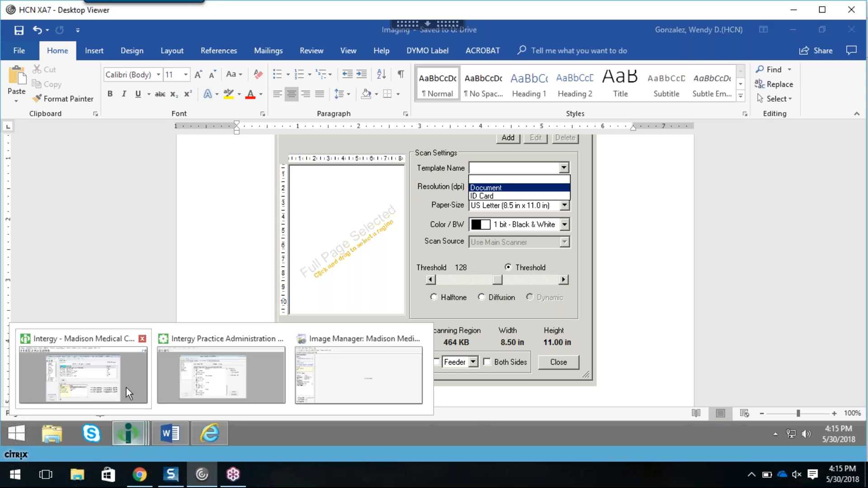
pyautogui.click(126, 387)
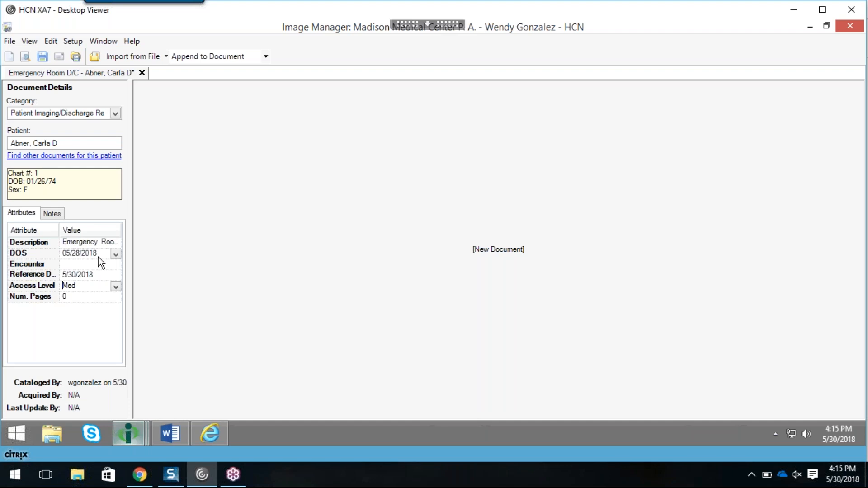
pyautogui.click(78, 43)
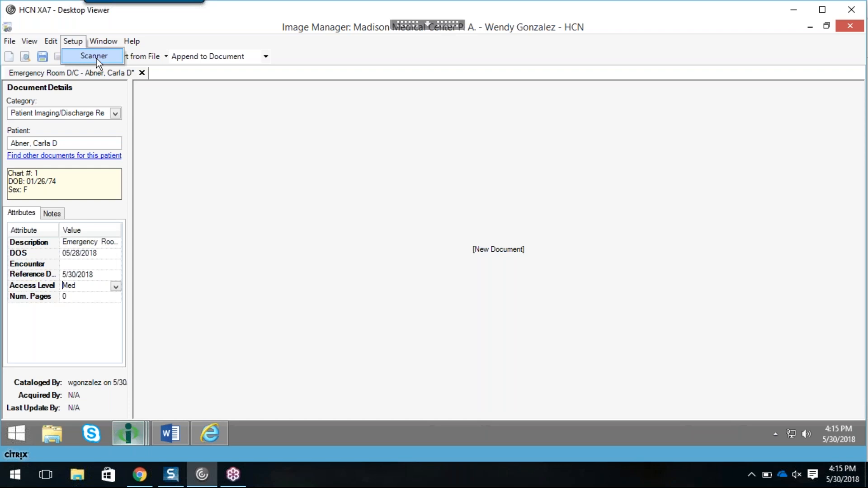
pyautogui.click(177, 108)
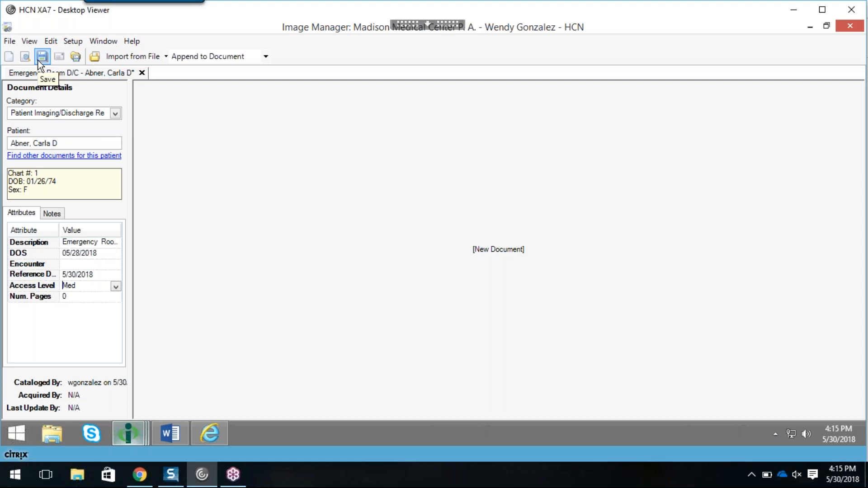
# Close the new discharge document without saving it, and open the 11/18/2011 Ultrasound, T1 image from the patient's catalog in Intergy.
pyautogui.click(842, 27)
pyautogui.click(470, 276)
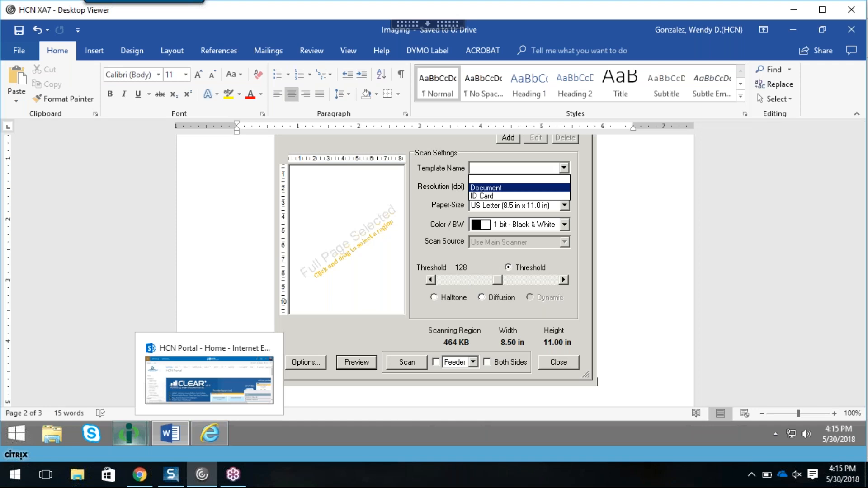
pyautogui.moveTo(130, 433)
pyautogui.click(111, 391)
pyautogui.click(360, 191)
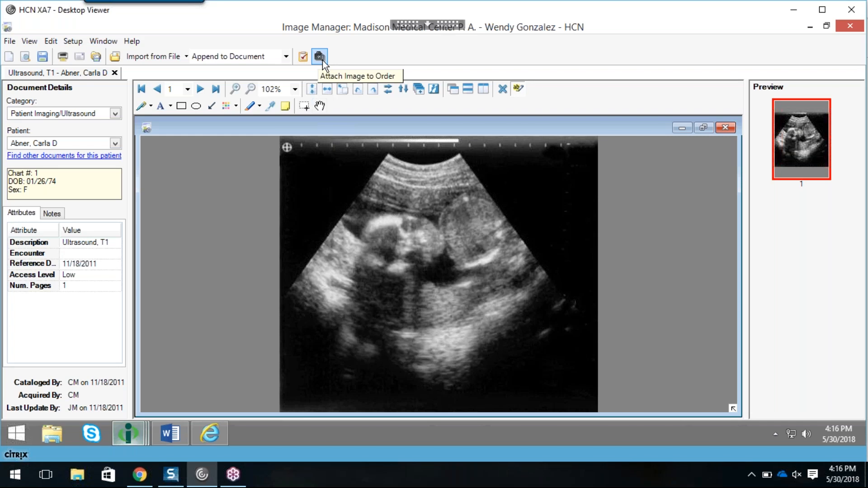
# Try to attach the Ultrasound, T1 image to an order, and close the image.
pyautogui.click(320, 57)
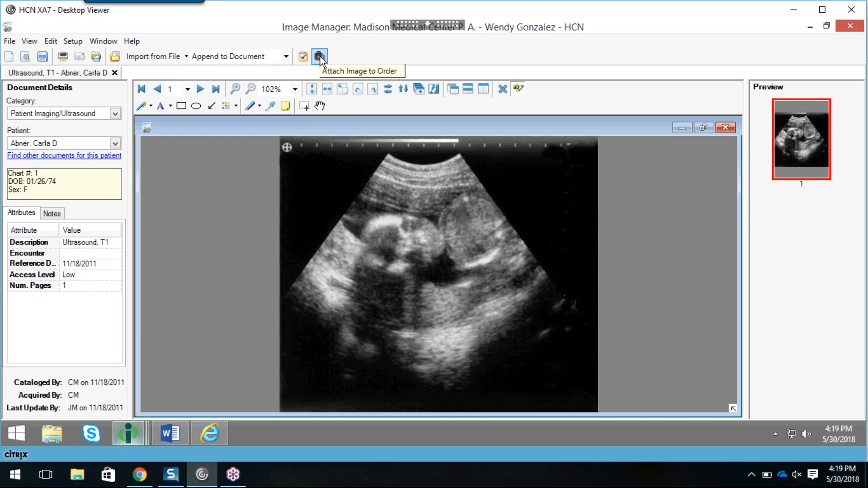
pyautogui.click(320, 58)
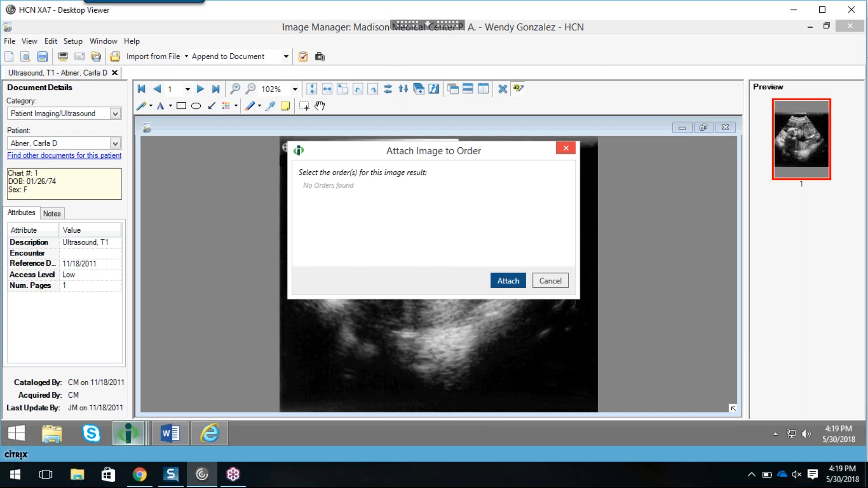
pyautogui.click(566, 149)
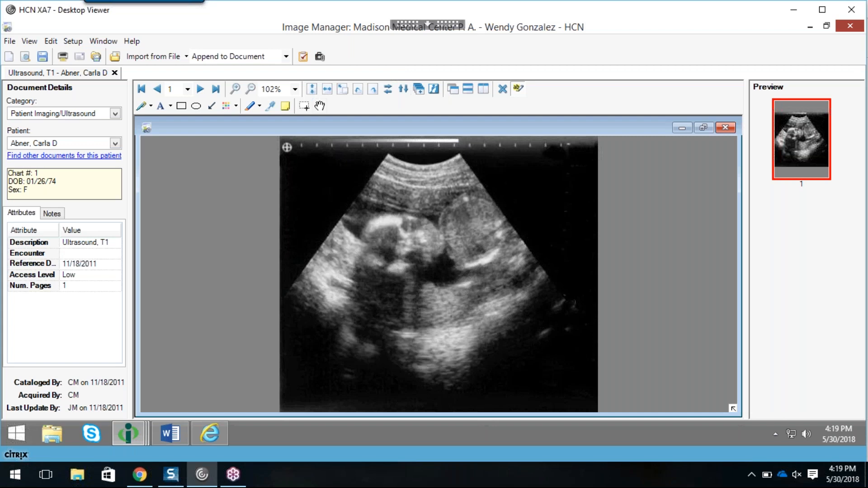
pyautogui.click(846, 28)
# Switch to Intergy and open the 05/30/2018 Ophthalmology Exam-DM Retinopathy document from the patient's image catalog.
pyautogui.moveTo(170, 434)
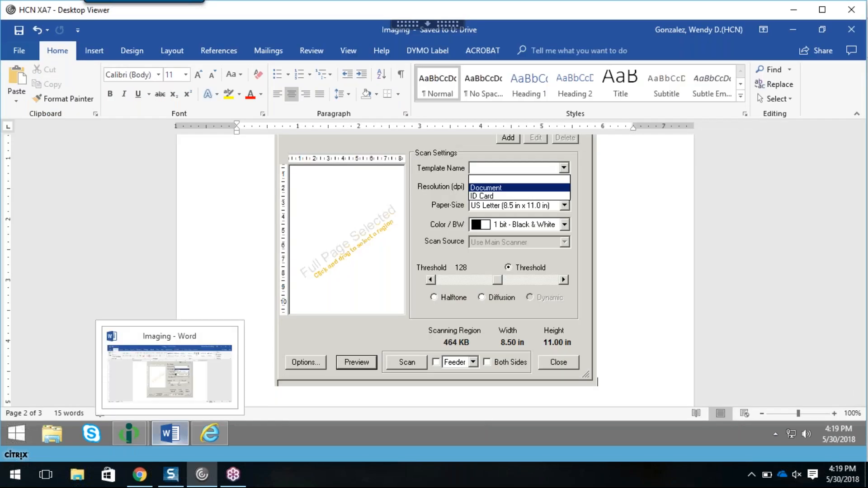
pyautogui.moveTo(123, 438)
pyautogui.click(126, 380)
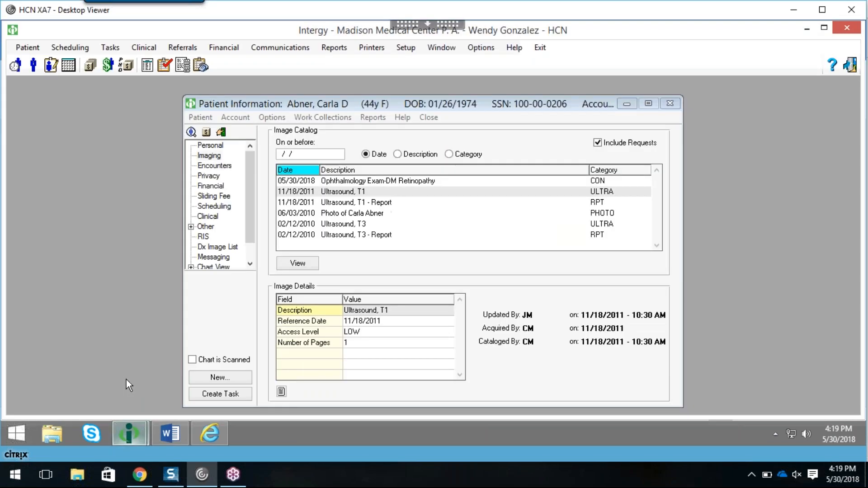
pyautogui.click(355, 181)
pyautogui.doubleClick(355, 181)
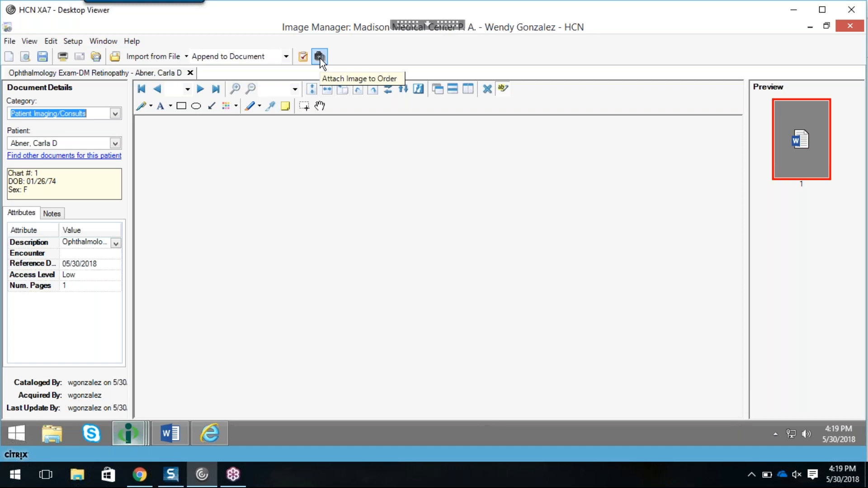
# Attach the Ophthalmology Exam-DM Retinopathy document to the Cardiology order dated 05/23/2018.
pyautogui.click(320, 57)
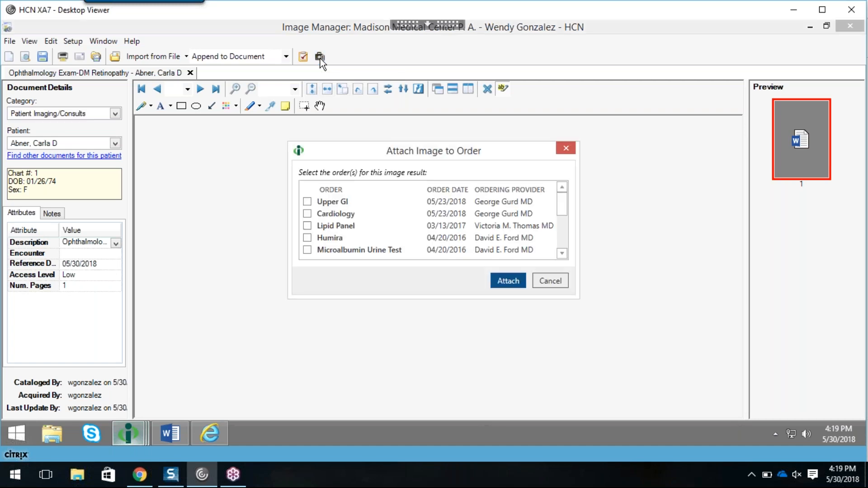
pyautogui.click(562, 254)
pyautogui.moveTo(566, 217); pyautogui.dragTo(568, 201)
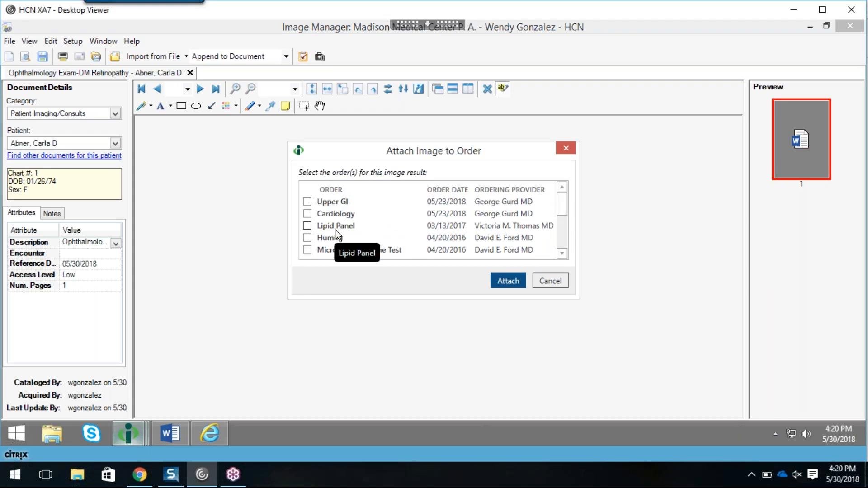
pyautogui.click(307, 214)
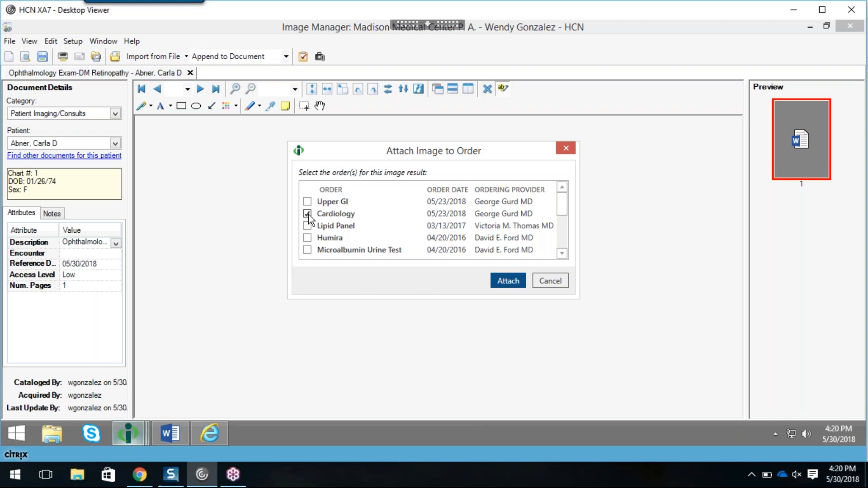
pyautogui.click(508, 283)
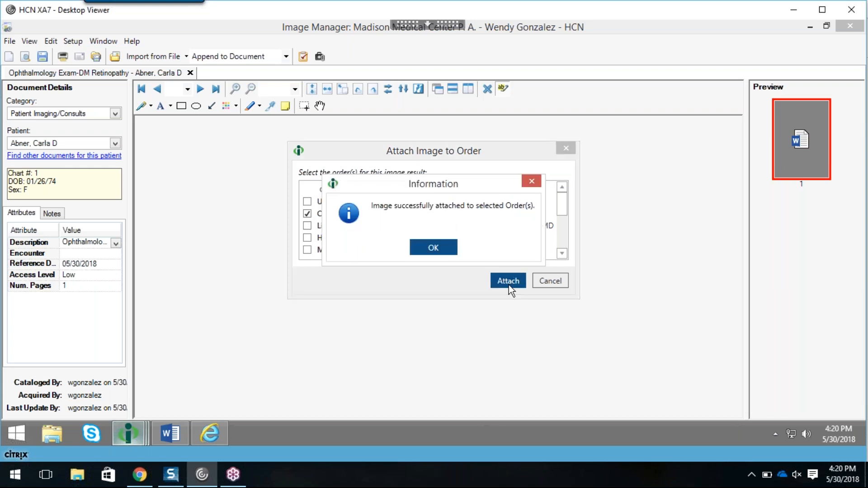
pyautogui.click(443, 251)
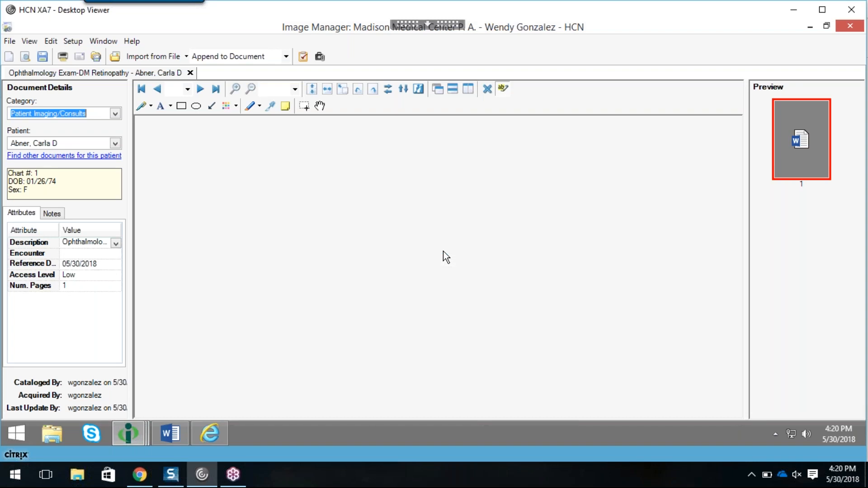
# Review the new task form for the ophthalmology document, discard the task, and close Image Manager.
pyautogui.click(309, 65)
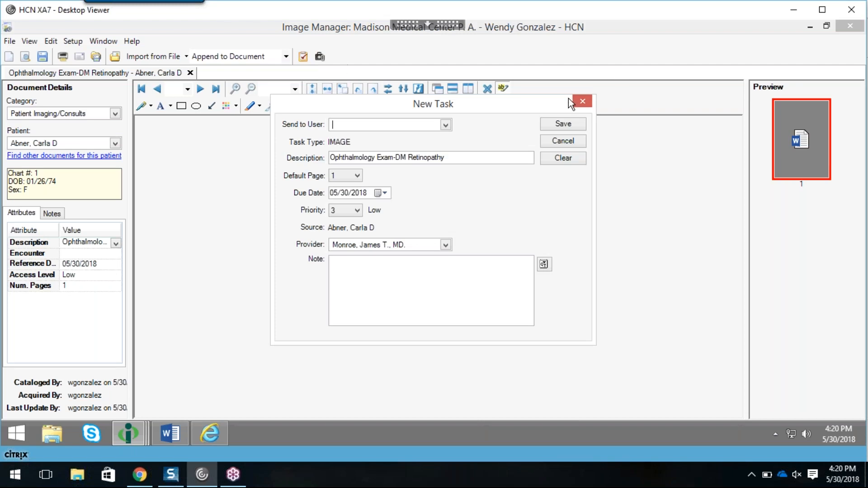
pyautogui.click(581, 102)
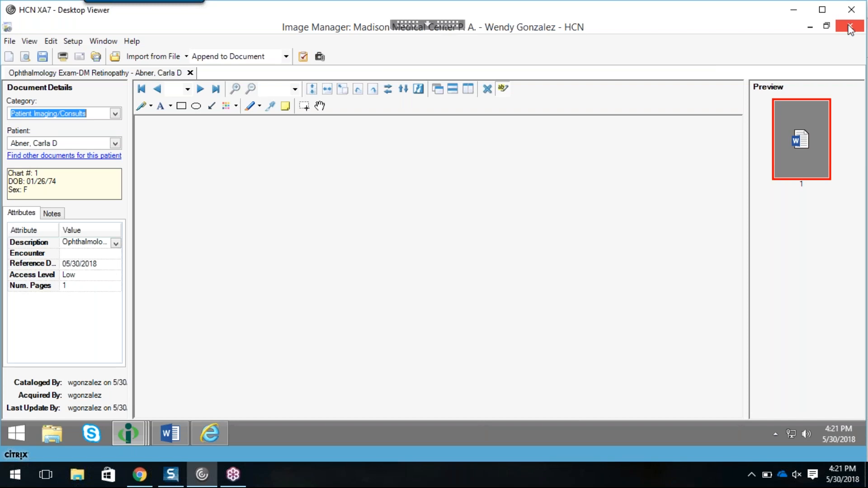
pyautogui.click(849, 28)
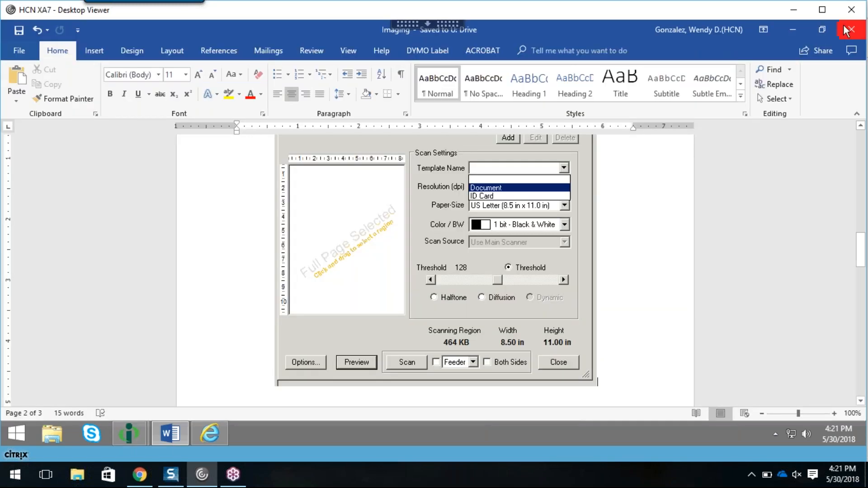
# Minimize Word to return to Intergy, and close the patient's information window.
pyautogui.click(800, 29)
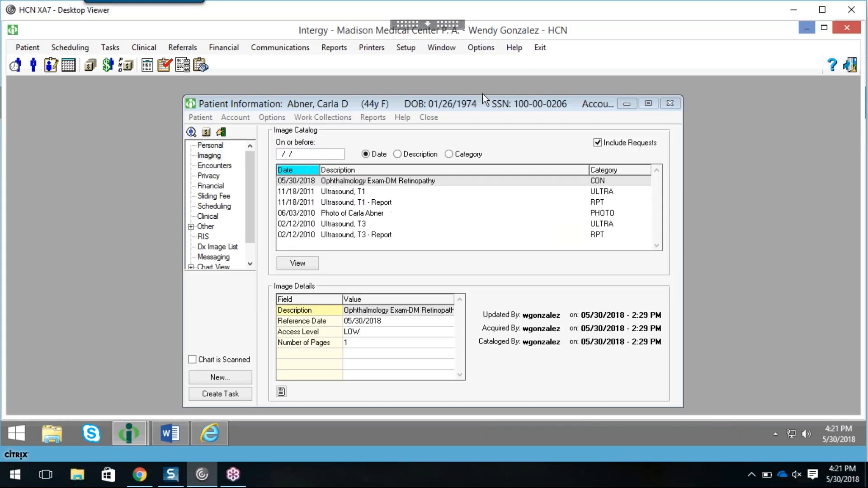
pyautogui.click(351, 107)
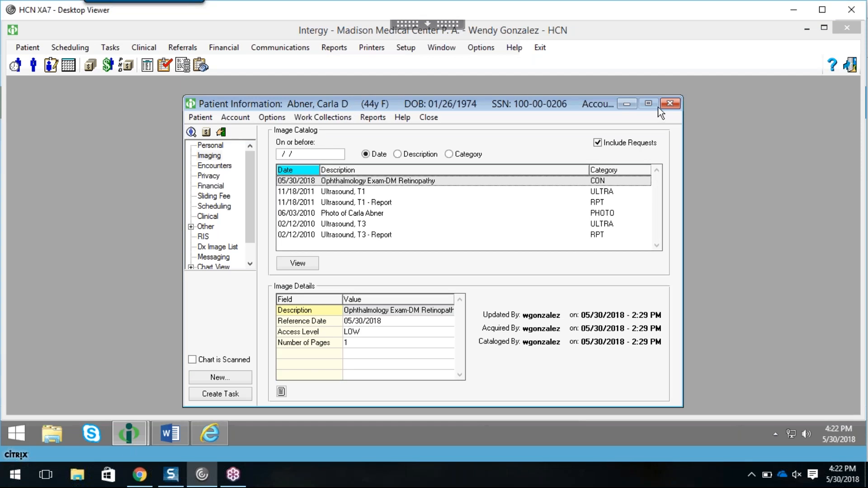
pyautogui.click(671, 105)
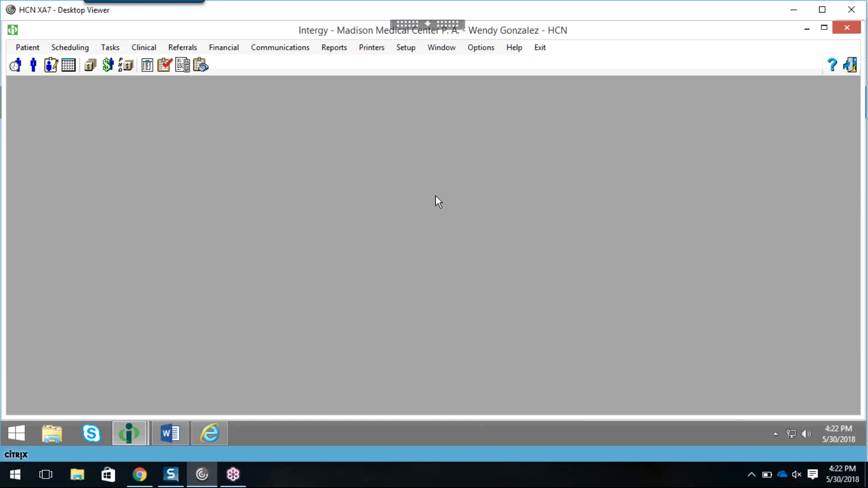
# Open Digital Office Manager from Intergy's clinical imaging functions, start a new document, and show its file commands.
pyautogui.click(142, 48)
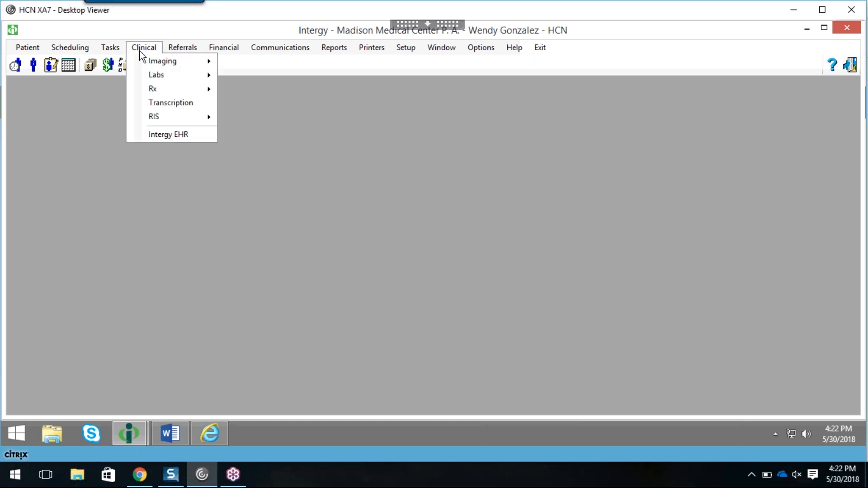
pyautogui.moveTo(151, 59)
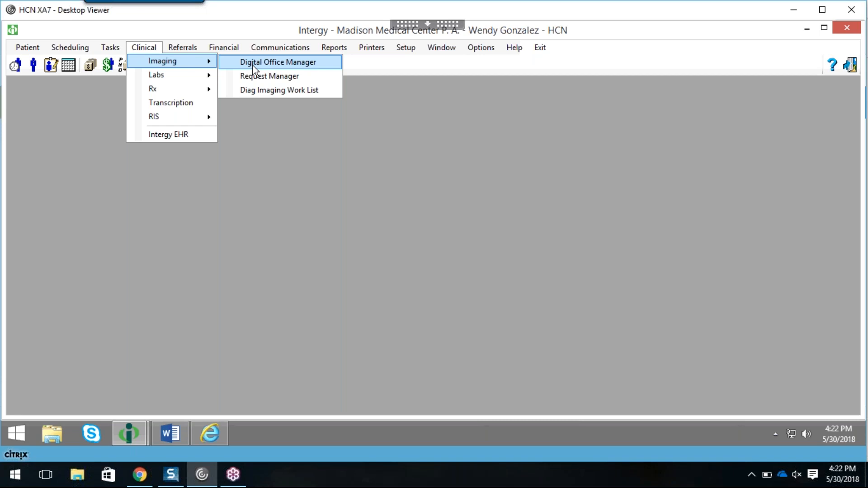
pyautogui.click(255, 71)
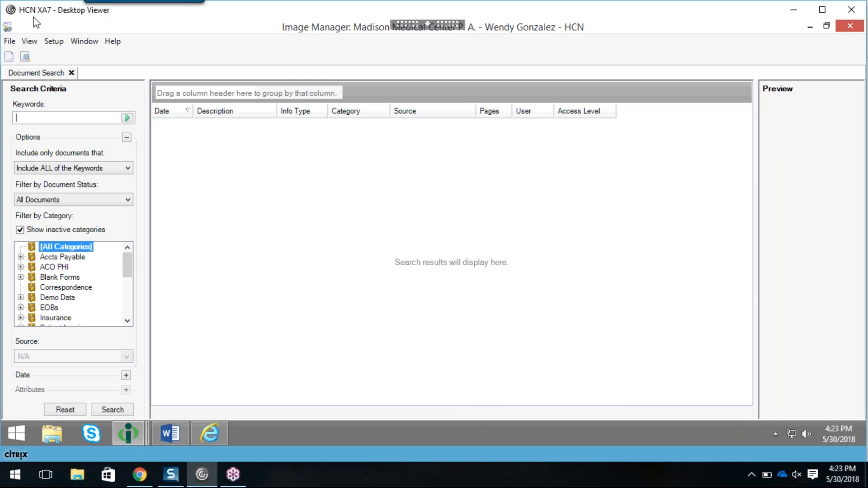
pyautogui.click(10, 42)
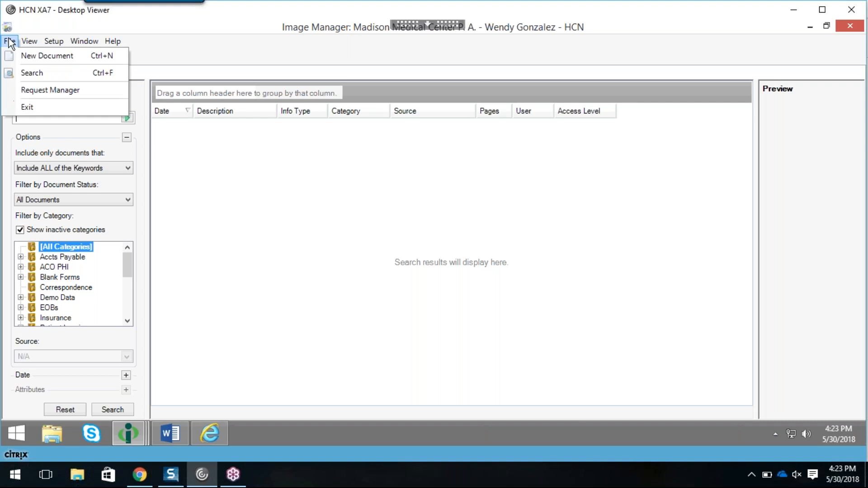
pyautogui.click(20, 61)
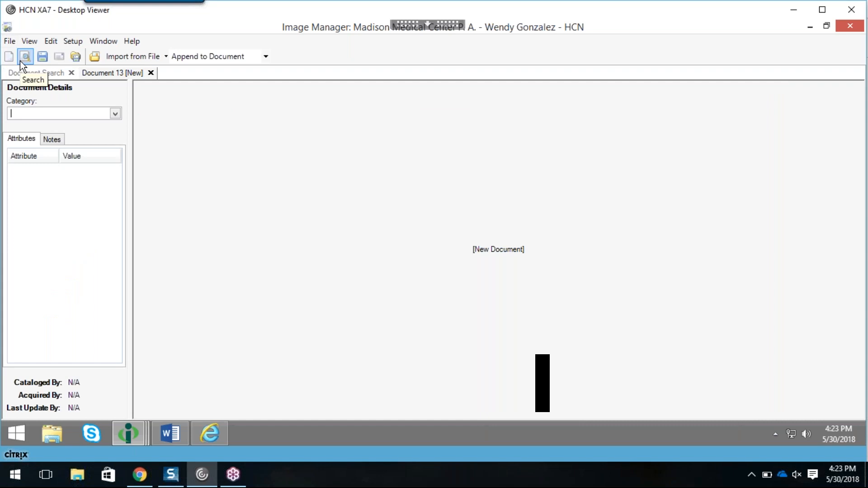
pyautogui.click(10, 41)
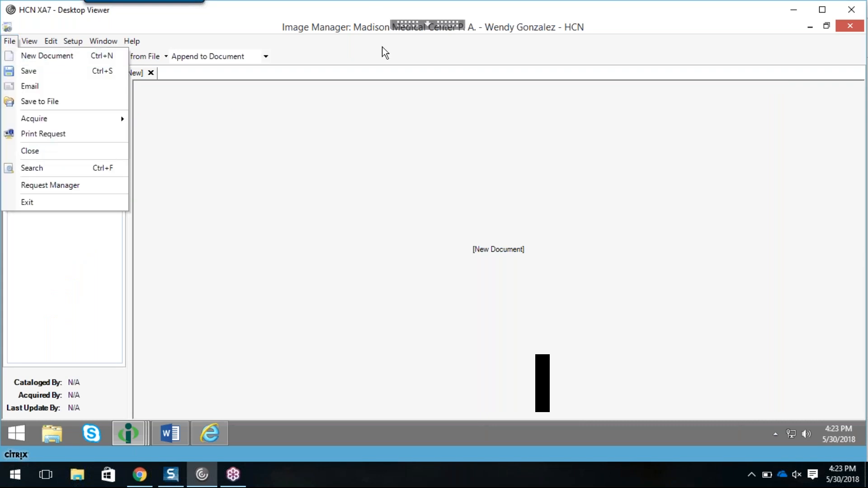
# Categorize the new document as Patient Imaging/Discharge Records and set its description to Hospital Admission D/C.
pyautogui.click(382, 47)
pyautogui.click(115, 114)
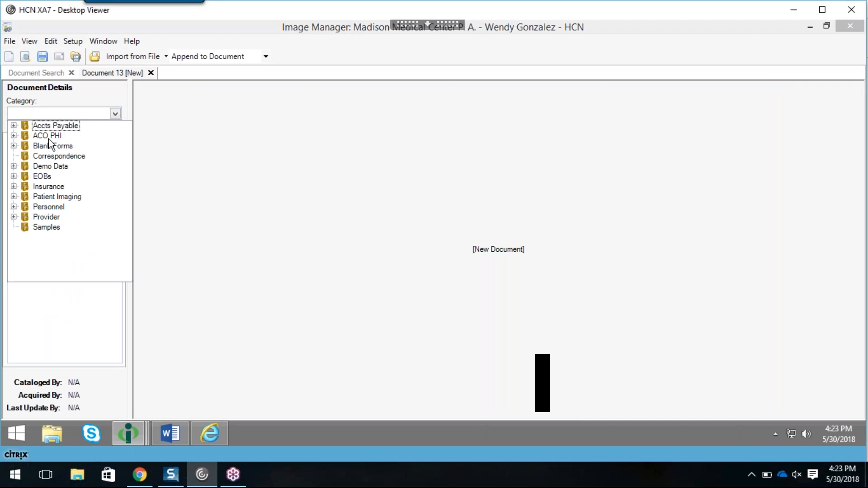
pyautogui.click(14, 197)
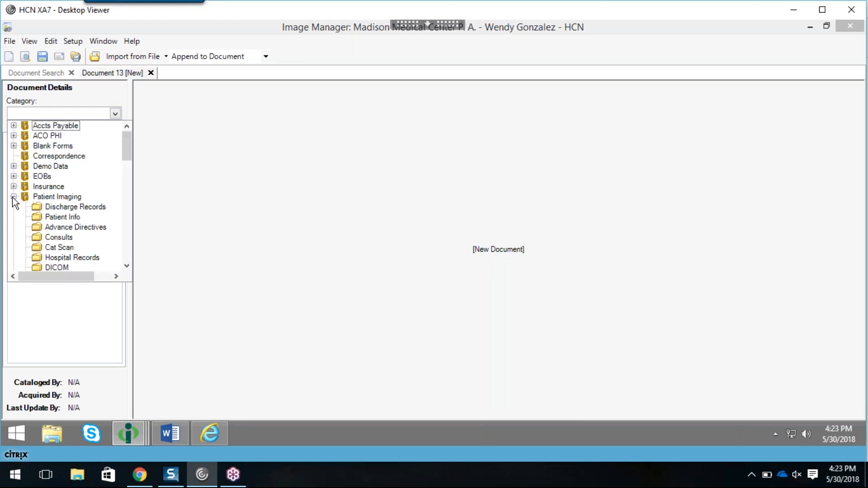
pyautogui.click(64, 210)
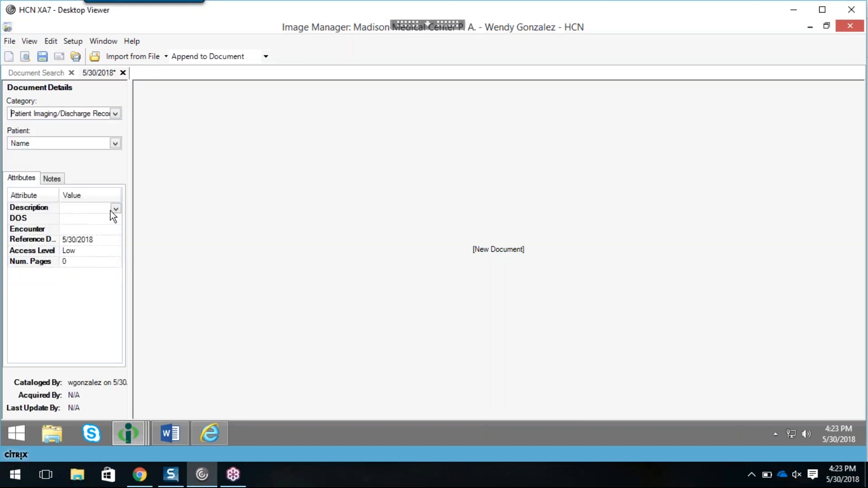
pyautogui.click(117, 208)
pyautogui.doubleClick(76, 273)
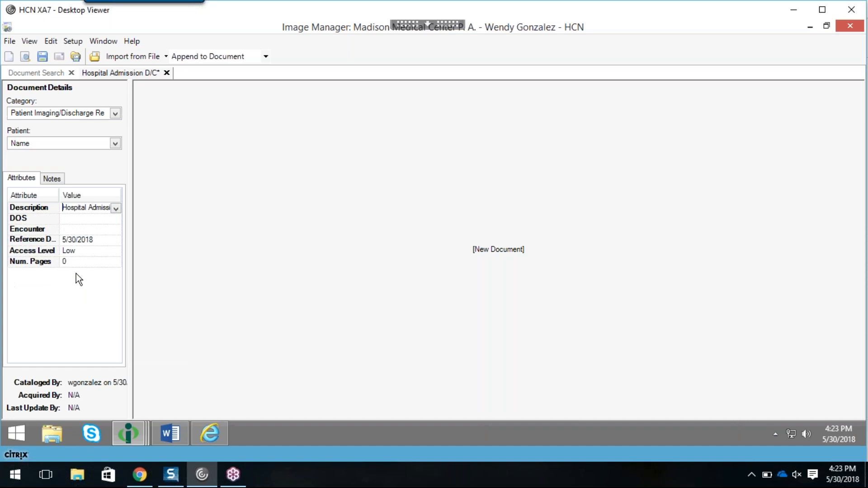
# Set the document's DOS to 05/02/2018 and close the document without saving it.
pyautogui.click(103, 221)
pyautogui.click(116, 219)
pyautogui.click(74, 262)
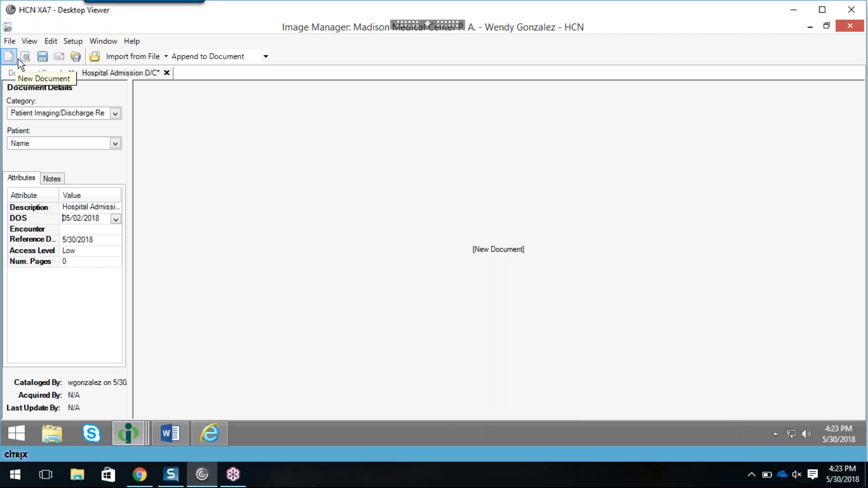
pyautogui.click(167, 72)
pyautogui.click(452, 268)
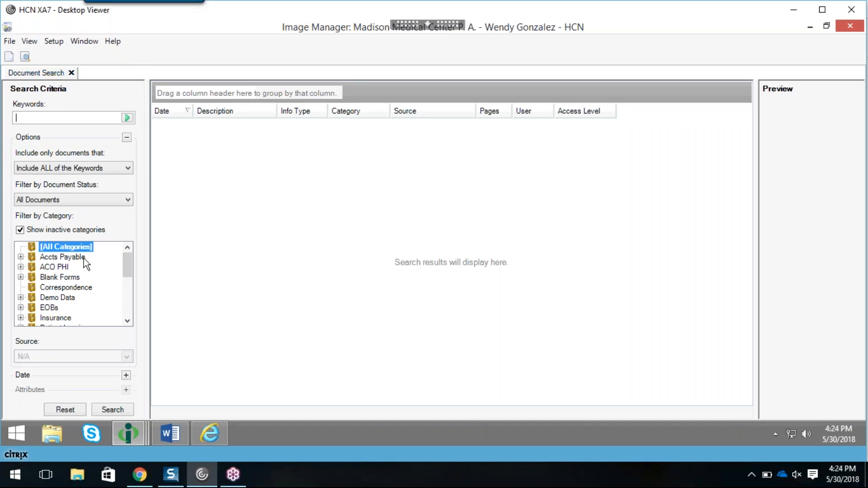
# Examine the Patient Imaging subcategories and the patient lookup in the document search filters.
pyautogui.moveTo(127, 271); pyautogui.dragTo(132, 286)
pyautogui.click(21, 288)
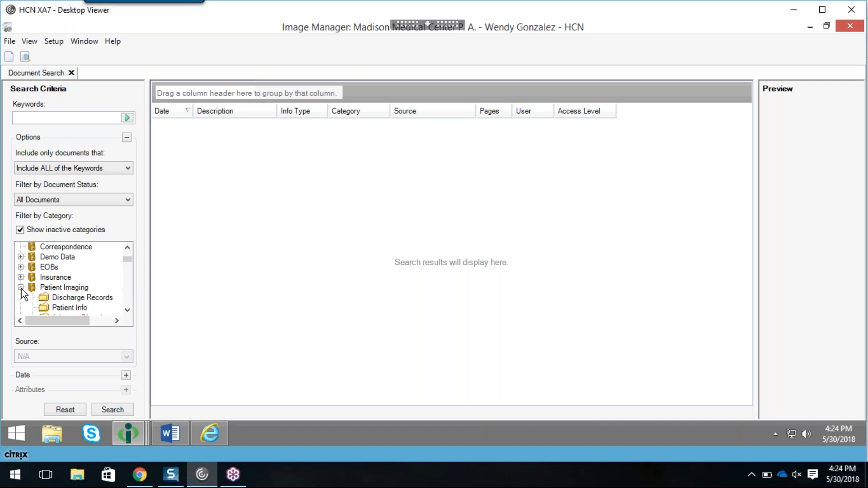
pyautogui.click(67, 300)
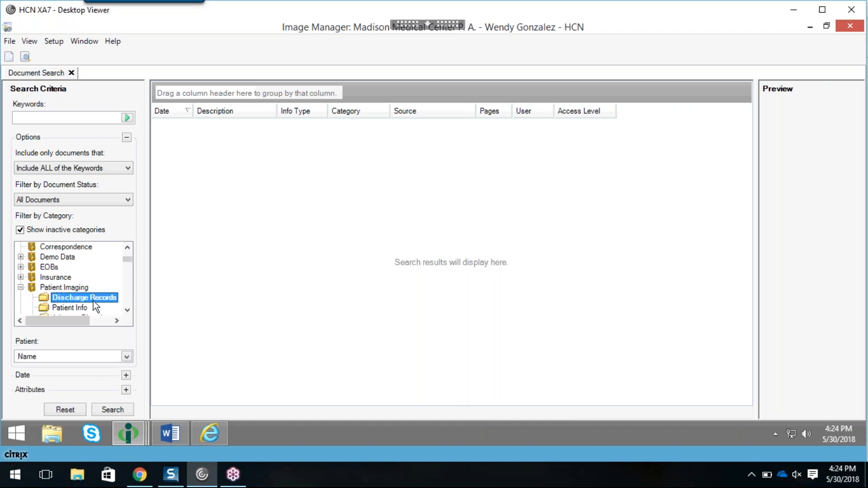
pyautogui.click(78, 309)
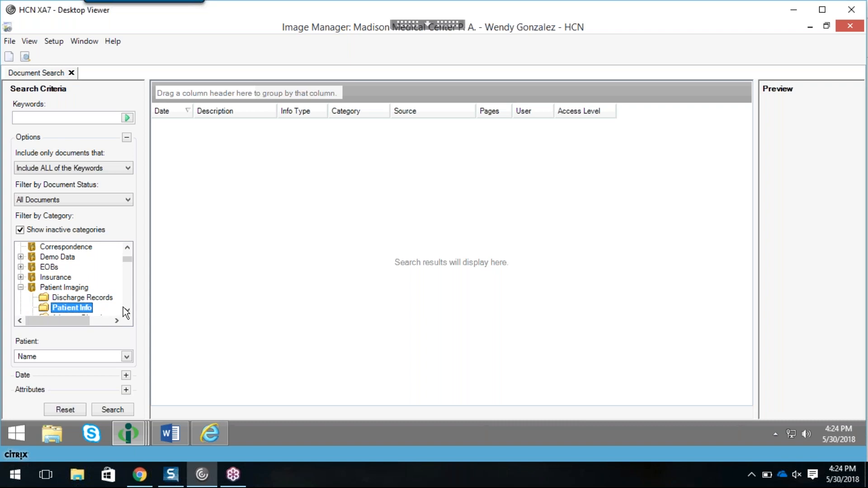
pyautogui.click(128, 311)
pyautogui.click(128, 311)
pyautogui.click(128, 311)
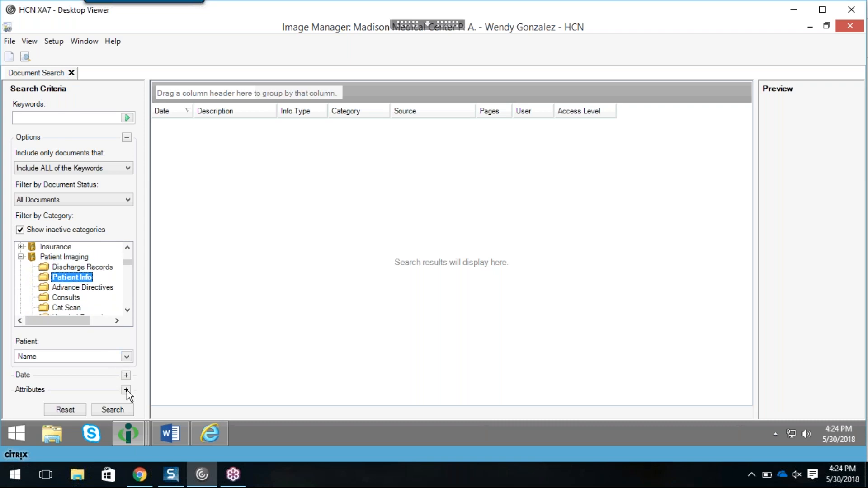
pyautogui.click(126, 360)
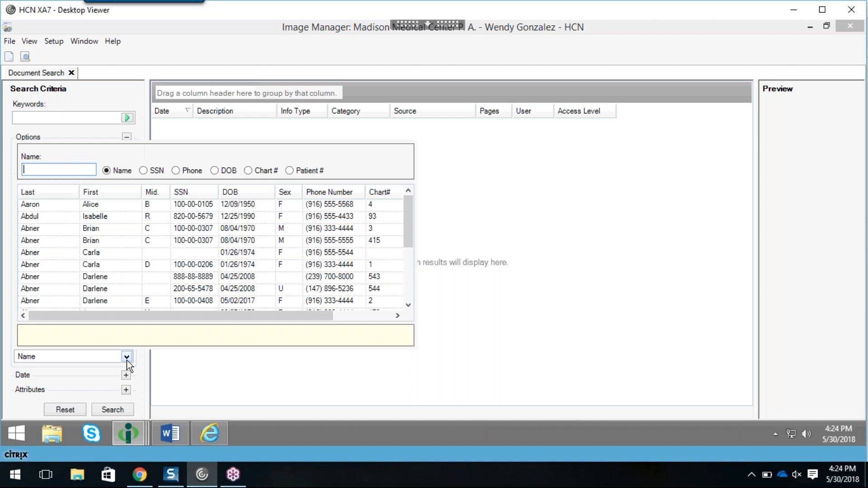
# Hide inactive categories in the document search and search for Insurance documents in the Contracts category.
pyautogui.click(94, 230)
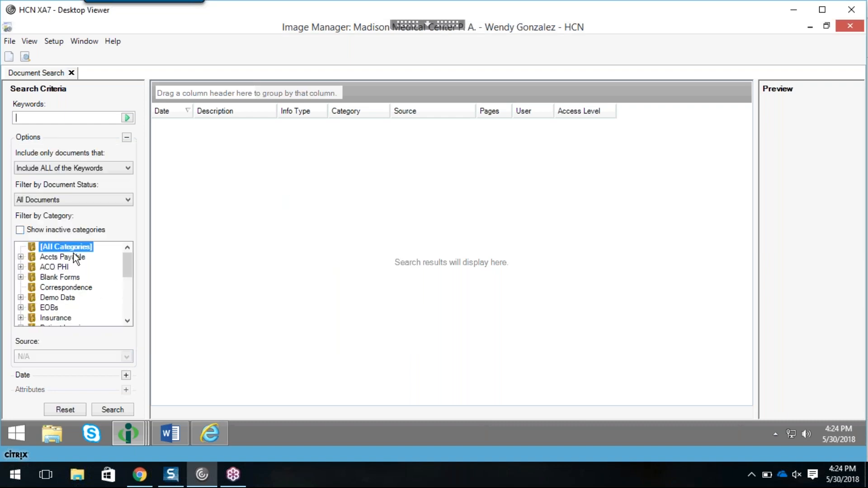
pyautogui.click(128, 320)
pyautogui.click(128, 320)
pyautogui.click(128, 321)
pyautogui.click(128, 320)
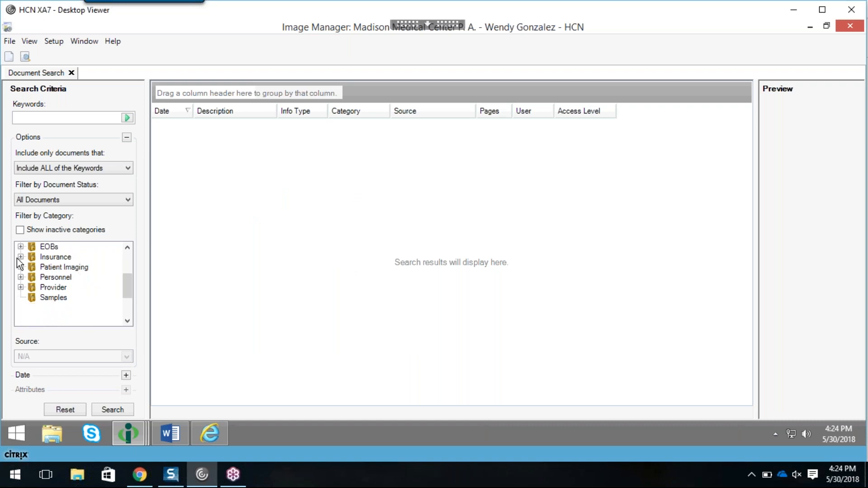
pyautogui.click(20, 257)
pyautogui.click(69, 267)
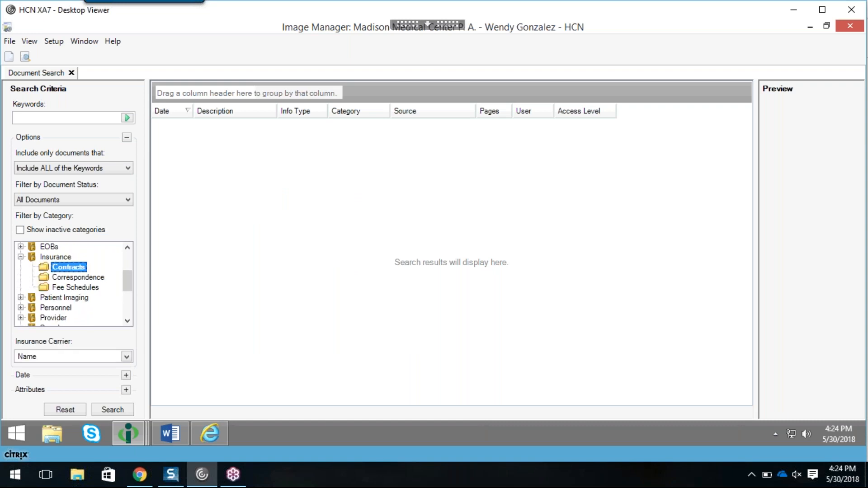
pyautogui.click(113, 410)
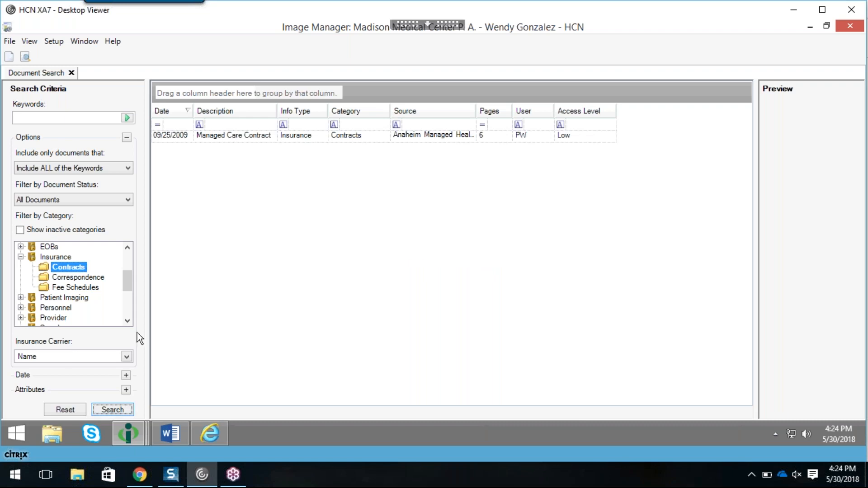
# Search for Patient Imaging documents in the Consults category, view the Orders document dated 10/30/2011, and close Image Manager.
pyautogui.moveTo(127, 280); pyautogui.dragTo(128, 276)
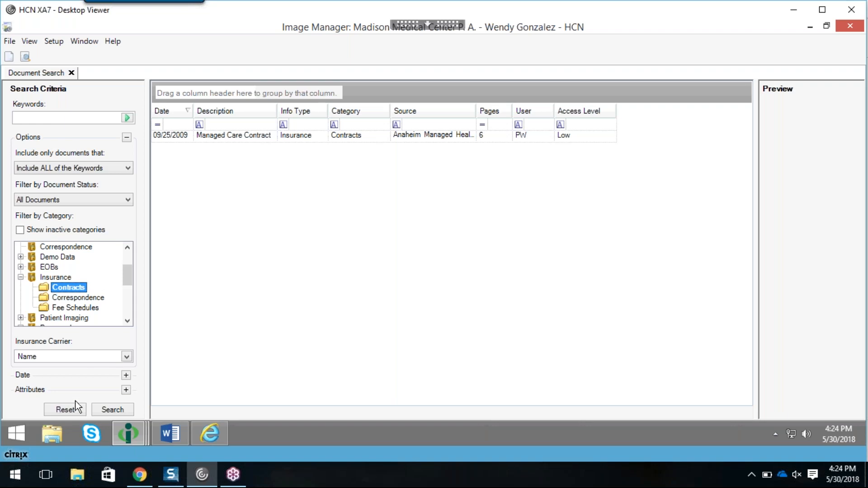
pyautogui.click(82, 319)
pyautogui.click(129, 311)
pyautogui.click(128, 311)
pyautogui.click(129, 310)
pyautogui.click(129, 311)
pyautogui.click(129, 310)
pyautogui.click(129, 310)
pyautogui.click(128, 311)
pyautogui.click(128, 311)
pyautogui.click(128, 311)
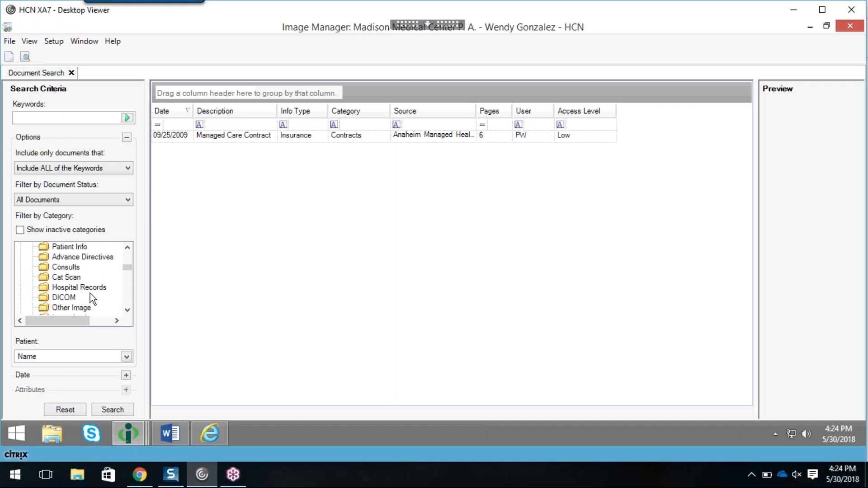
pyautogui.click(71, 268)
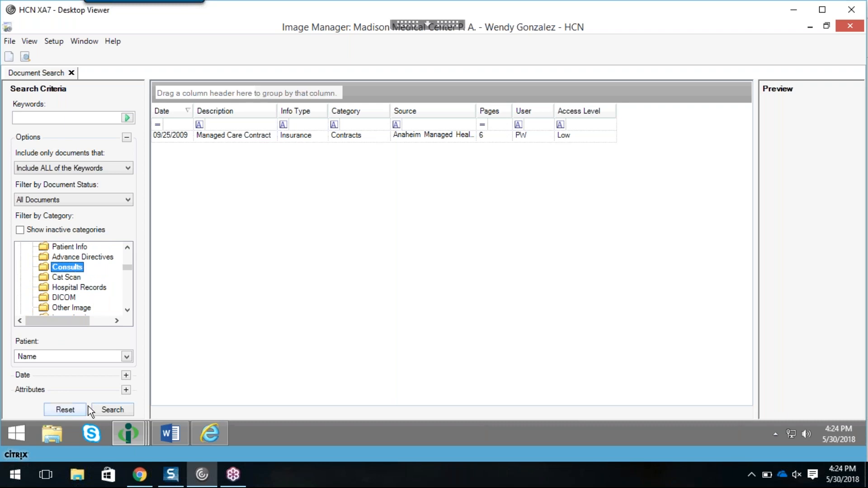
pyautogui.click(109, 405)
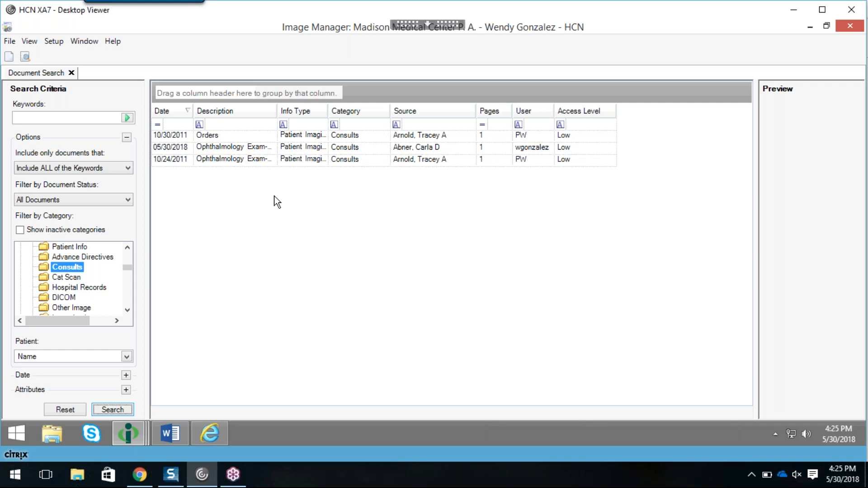
pyautogui.click(243, 140)
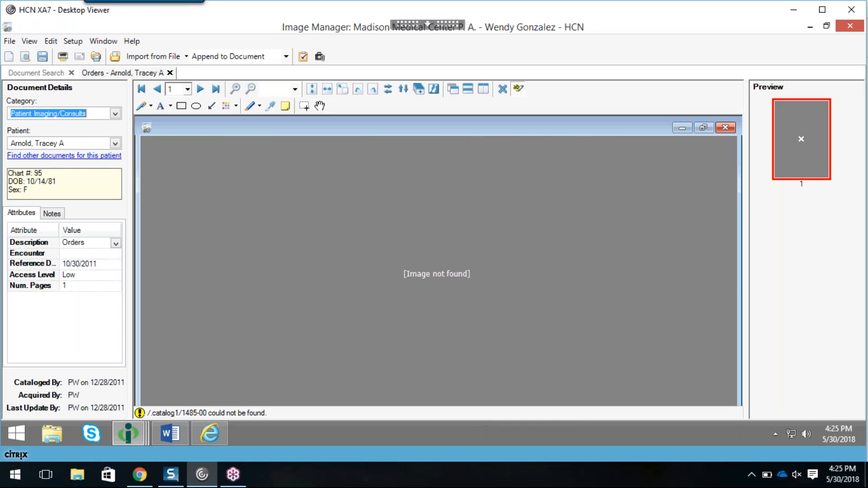
pyautogui.click(848, 28)
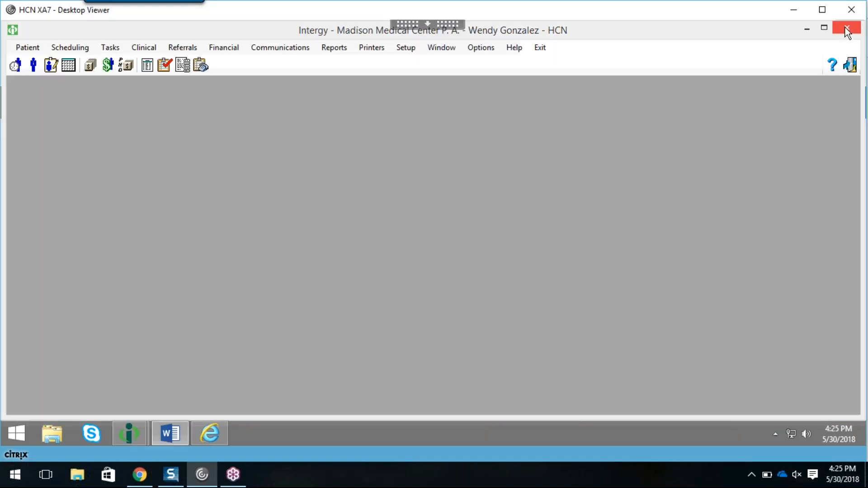
# Reopen Digital Office Manager from Intergy's clinical imaging functions to show its document search, and close it again.
pyautogui.click(159, 49)
pyautogui.moveTo(165, 61)
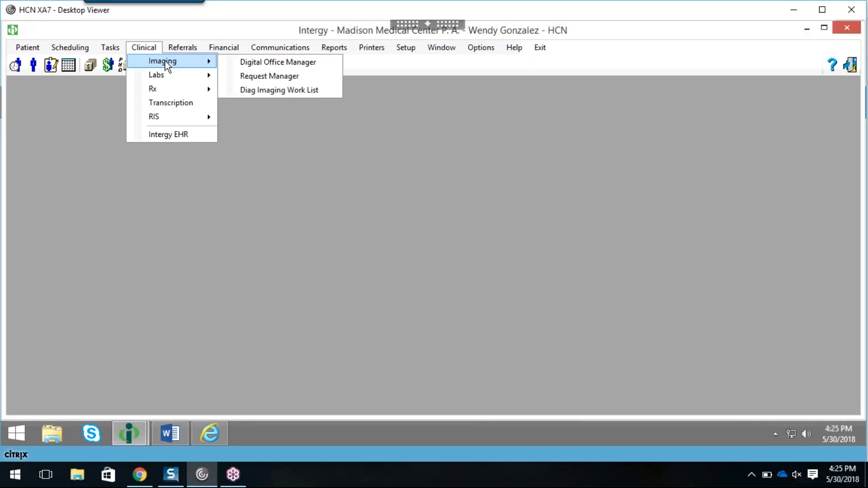
pyautogui.click(271, 64)
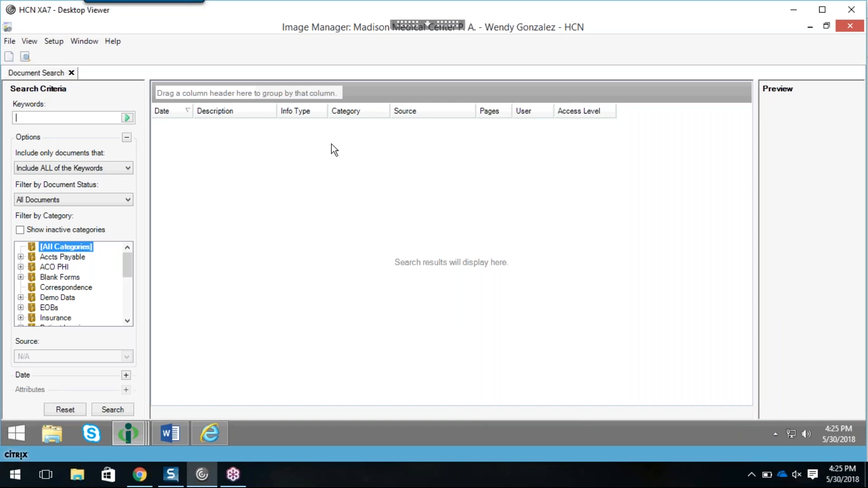
pyautogui.click(841, 29)
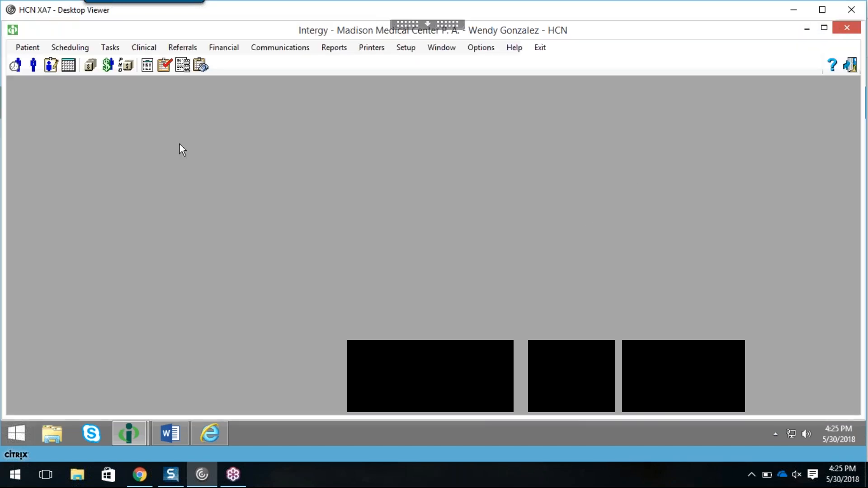
# Open the first listed patient's information window, select the Ophthalmology Exam-DM Retinopathy image, and reposition the window.
pyautogui.click(33, 65)
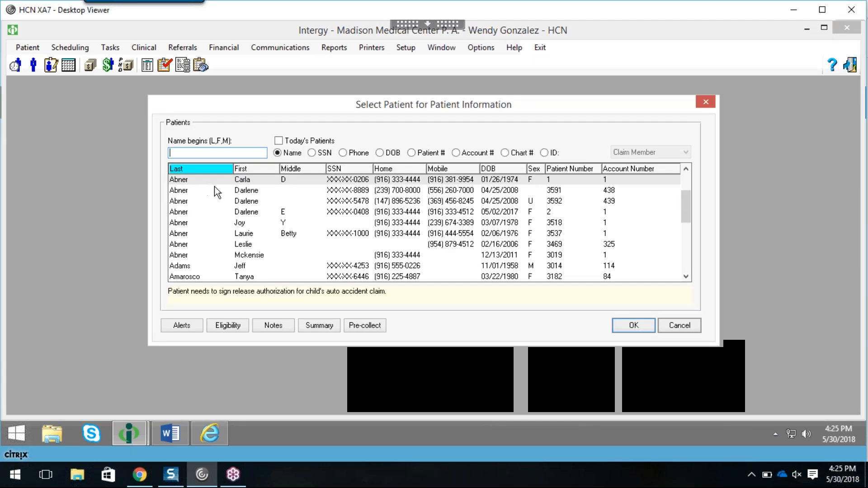
pyautogui.doubleClick(215, 181)
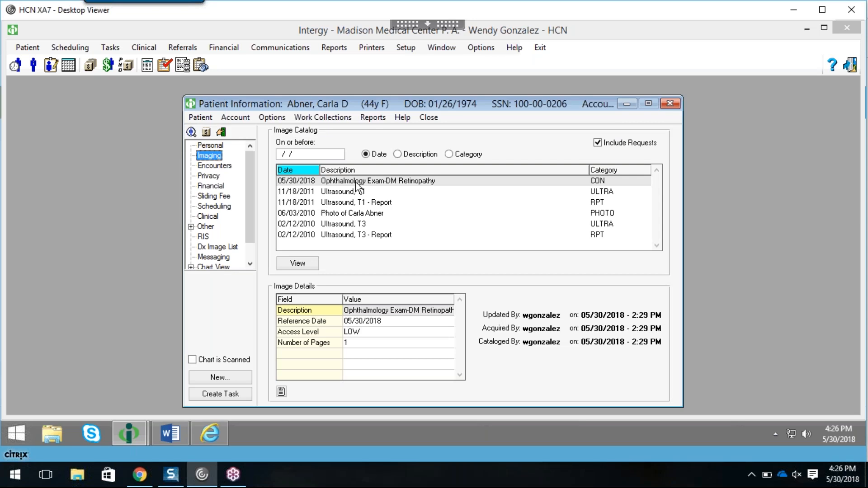
pyautogui.click(357, 183)
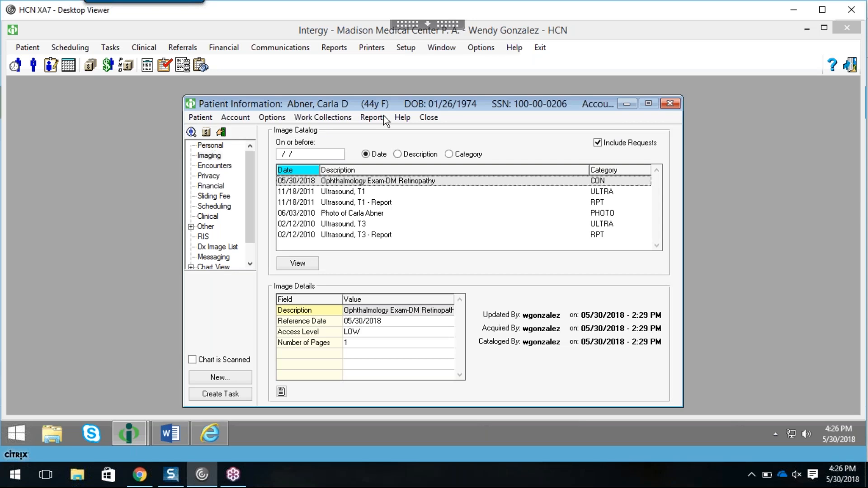
pyautogui.moveTo(390, 103); pyautogui.dragTo(371, 95)
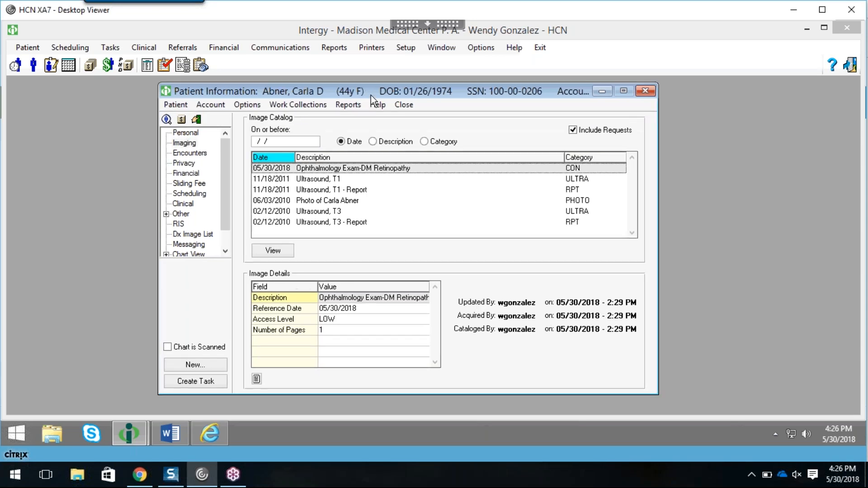
# Review the details of the patient's T1 ultrasound entries, view the patient photo dated 06/03/2010, and close Image Manager.
pyautogui.click(326, 180)
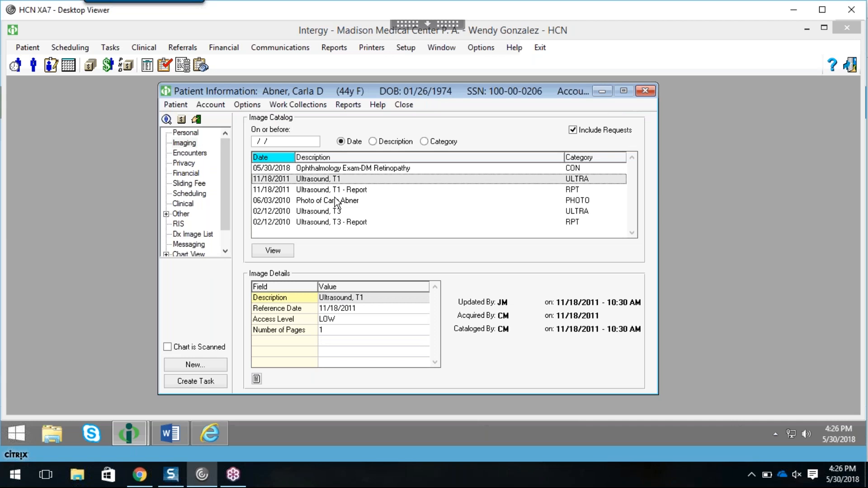
pyautogui.click(335, 201)
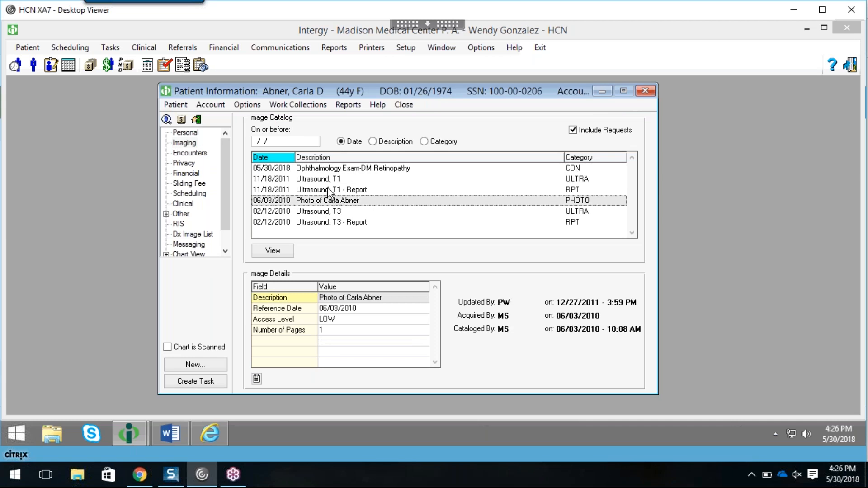
pyautogui.click(330, 189)
pyautogui.press('Up')
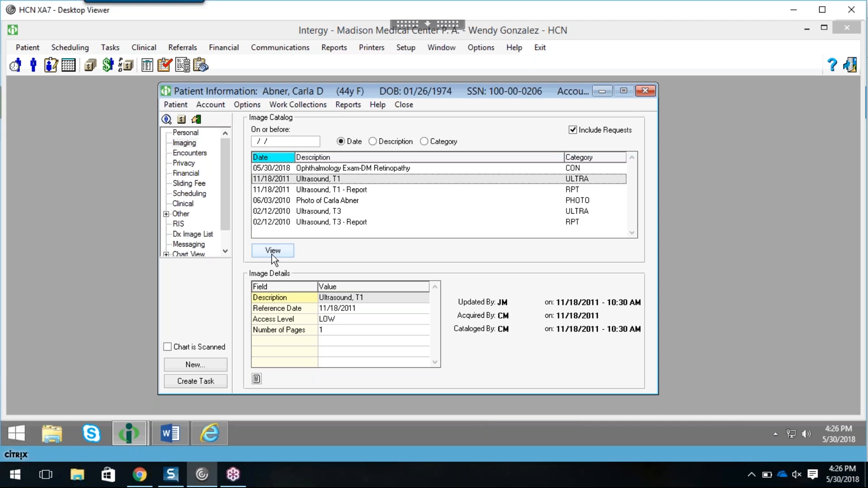
pyautogui.click(315, 205)
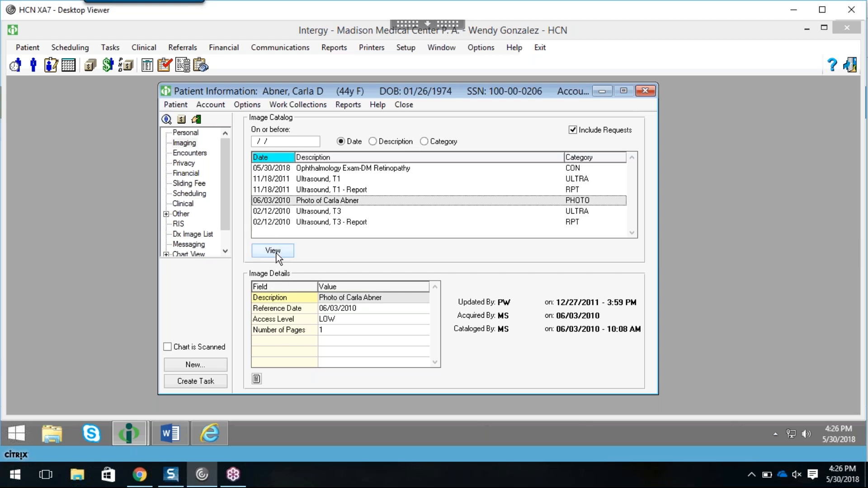
pyautogui.click(273, 251)
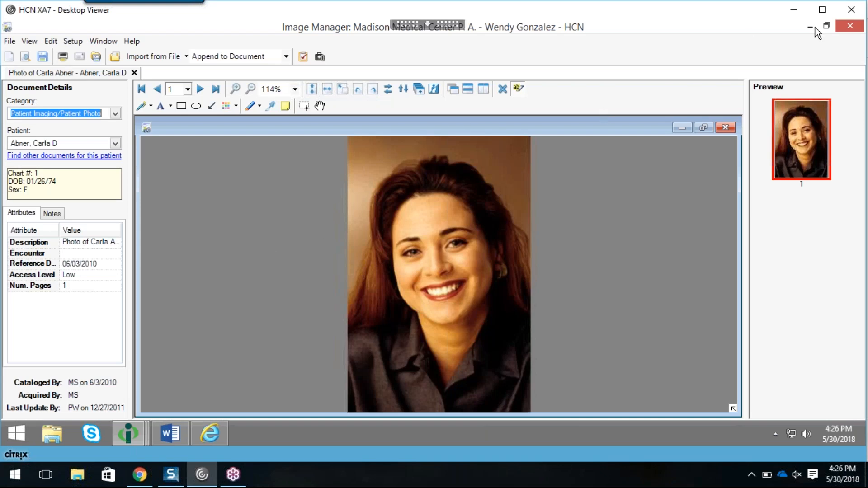
pyautogui.click(846, 30)
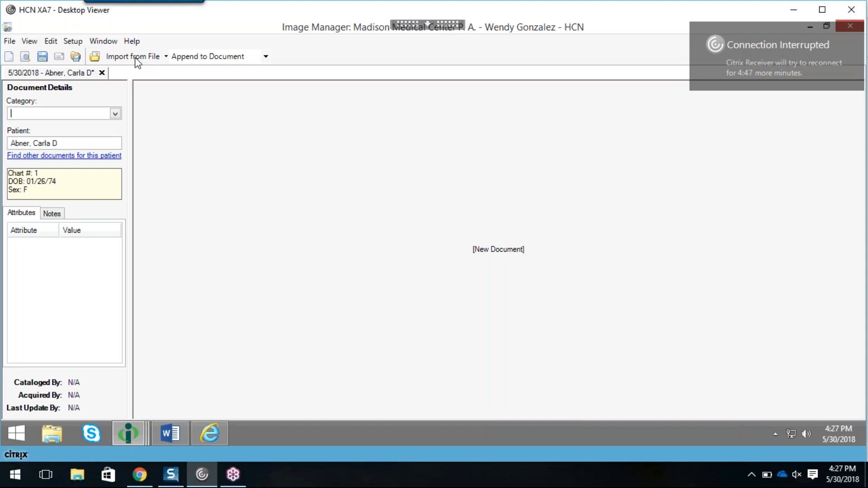
# Check the computer's Wi-Fi connection in the available networks list and dismiss the list.
pyautogui.click(752, 474)
pyautogui.click(740, 446)
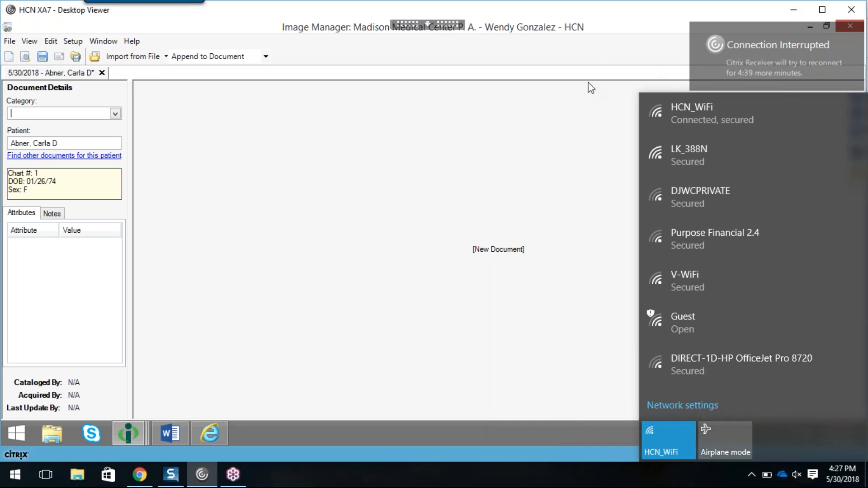
pyautogui.click(665, 483)
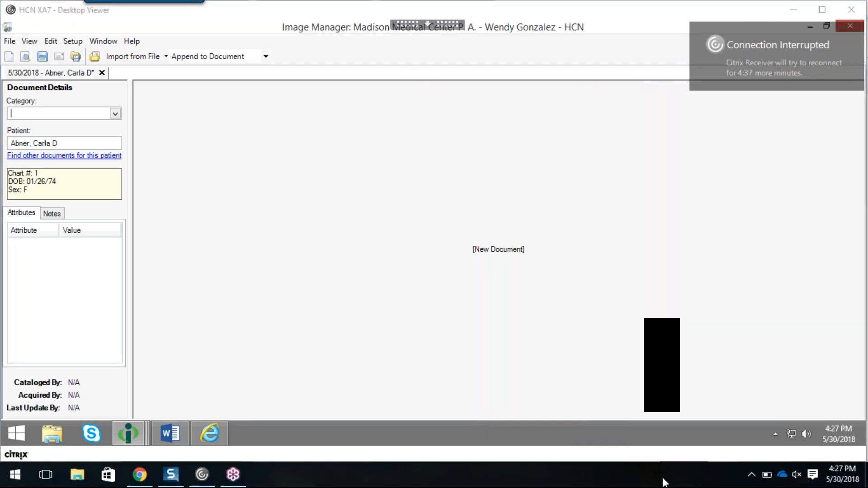
# Try to import a file into the patient's new document, close Image Manager, and return to the patient's information window.
pyautogui.click(137, 59)
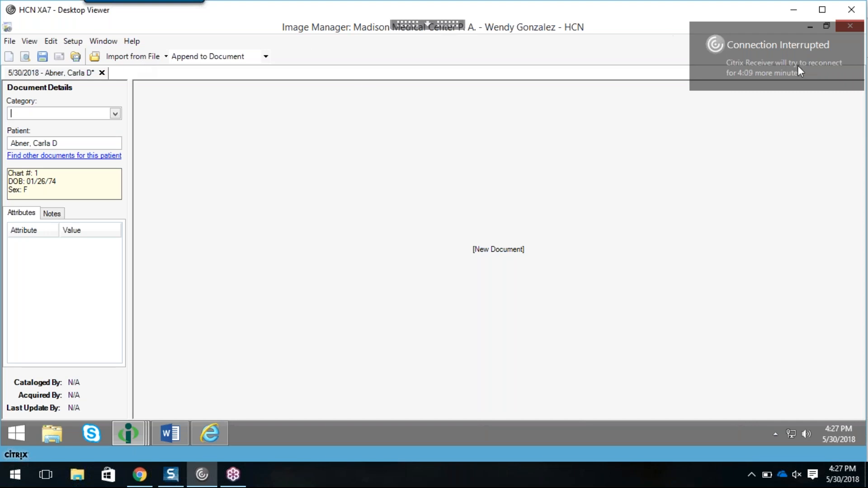
pyautogui.click(858, 23)
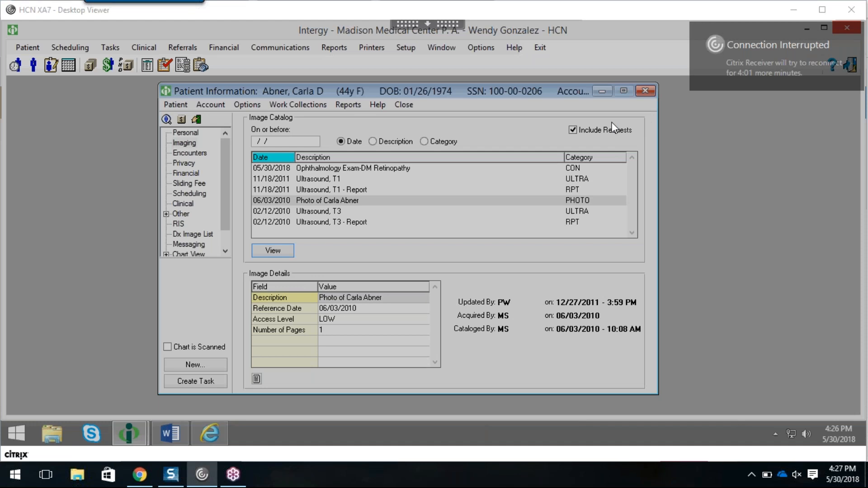
pyautogui.click(510, 109)
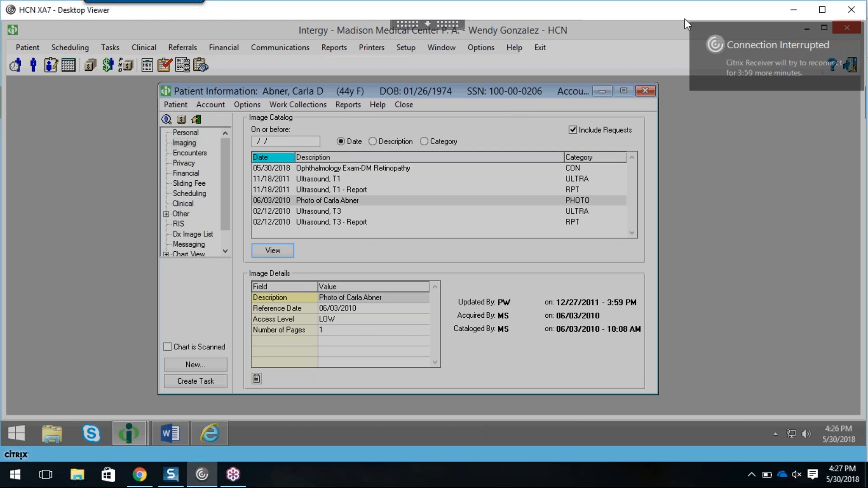